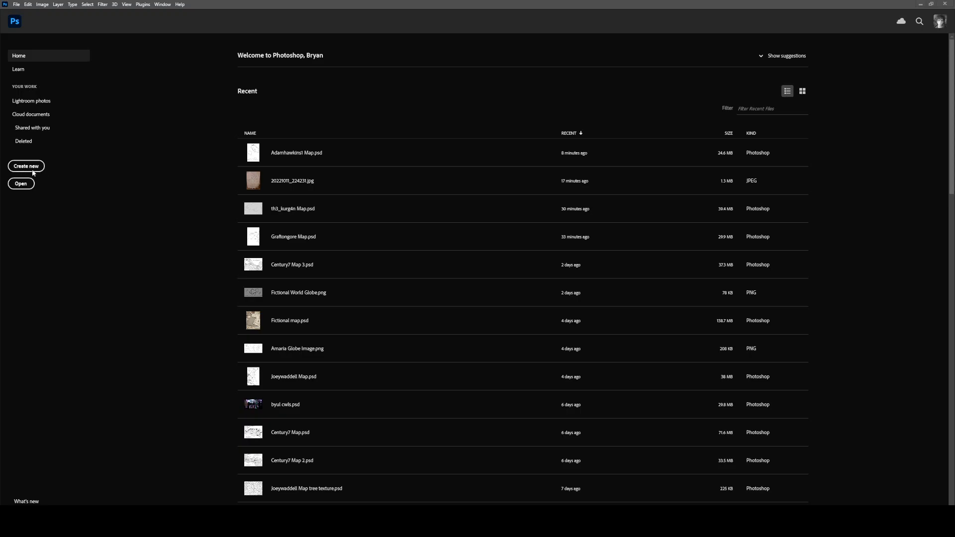
- Start a new document and set its size to 8.5 inches wide by 11 inches high
{"action": "left_click", "coordinate": [17, 5]}
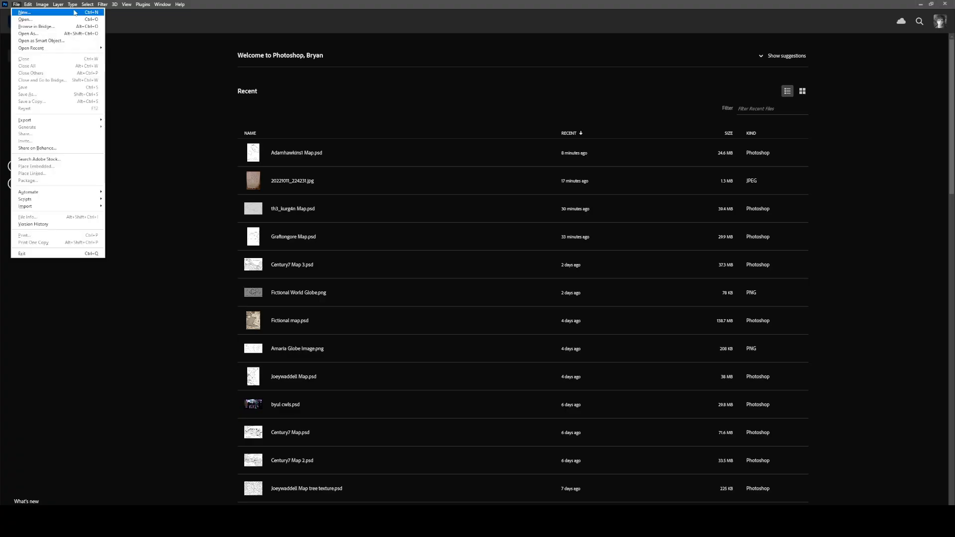
{"action": "left_click", "coordinate": [30, 13]}
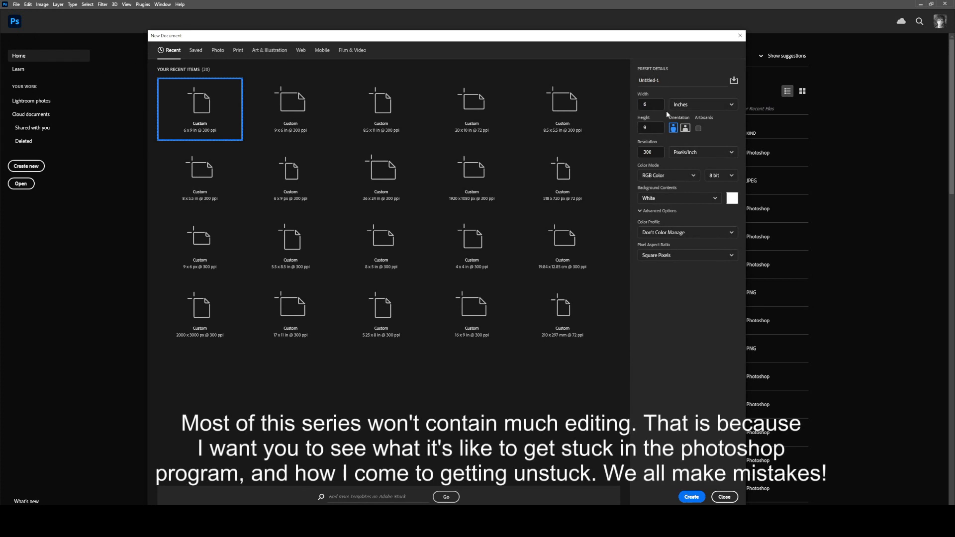
{"action": "left_click", "coordinate": [691, 105]}
{"action": "left_click", "coordinate": [704, 106]}
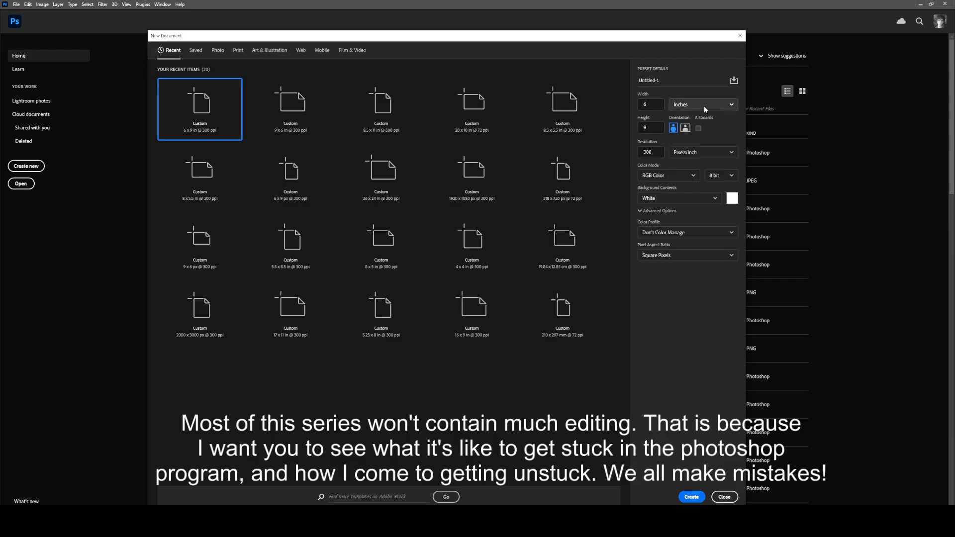
{"action": "left_click", "coordinate": [703, 105]}
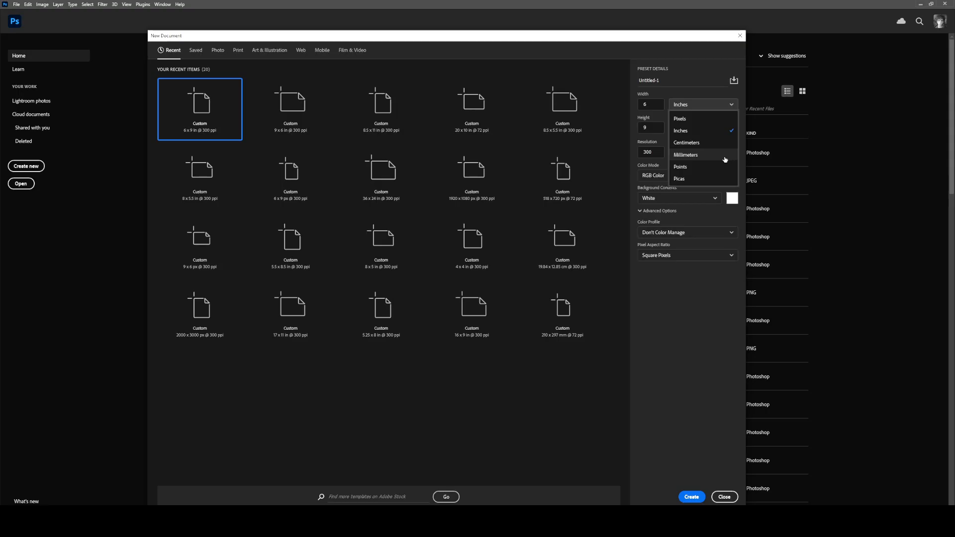
{"action": "left_click", "coordinate": [674, 85]}
{"action": "key", "text": "Tab"}
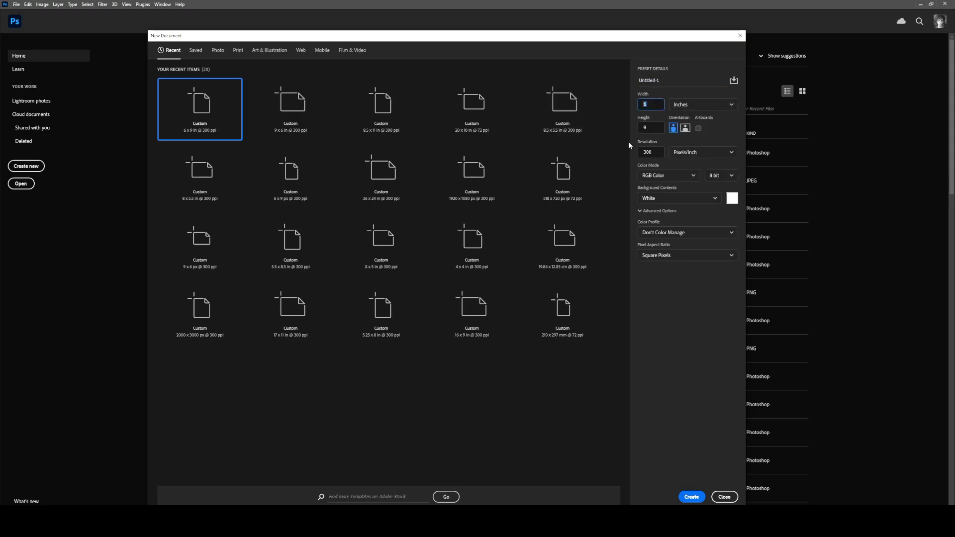
{"action": "type", "text": "8"}
{"action": "key", "text": "Tab"}
{"action": "left_click", "coordinate": [650, 104]}
{"action": "key", "text": "Tab"}
{"action": "type", "text": "11"}
- Try a document resolution of 72 pixels per inch and restore it to 300 pixels per inch
{"action": "double_click", "coordinate": [660, 151]}
{"action": "key", "text": "ctrl+a"}
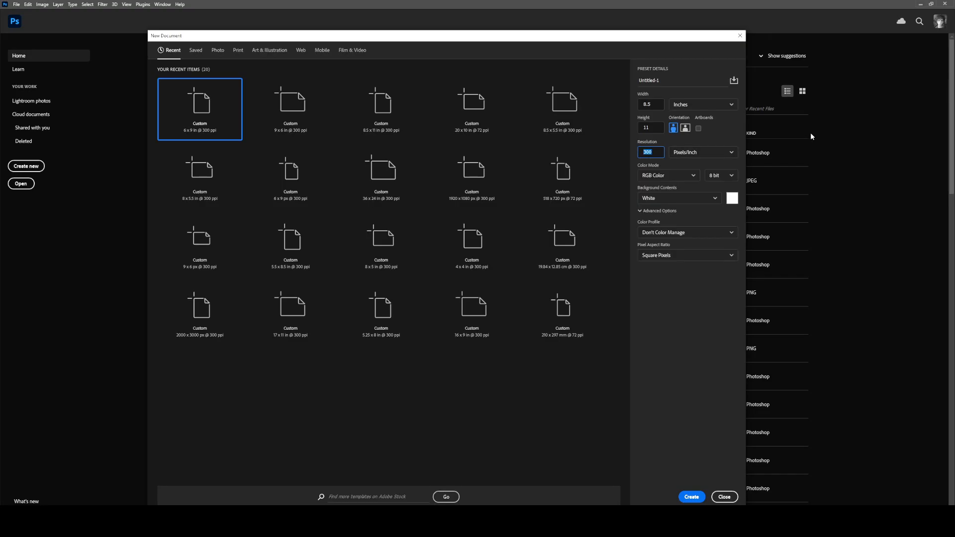
{"action": "key", "text": "Right"}
{"action": "key", "text": "BackSpace"}
{"action": "key", "text": "BackSpace"}
{"action": "key", "text": "BackSpace"}
{"action": "type", "text": "73"}
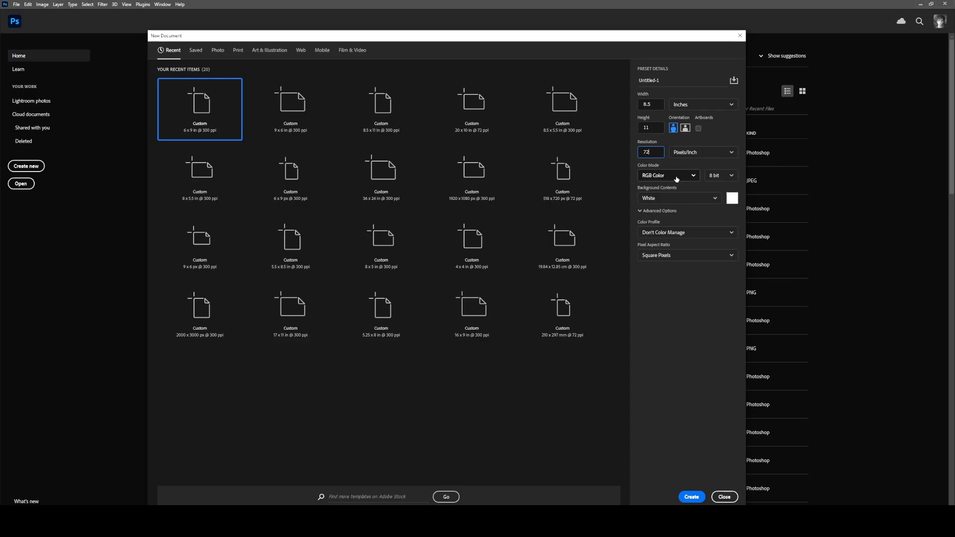
{"action": "key", "text": "ctrl+a"}
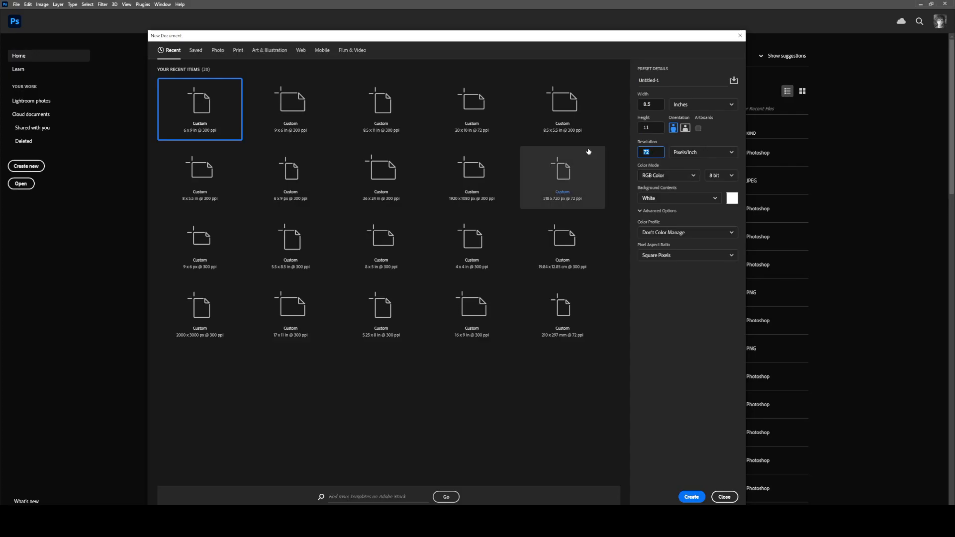
{"action": "type", "text": "300"}
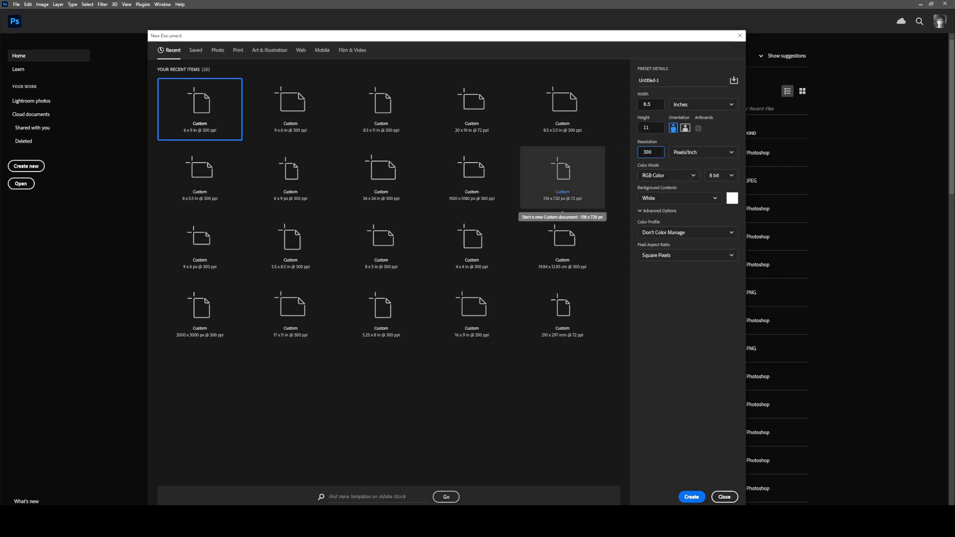
{"action": "left_click", "coordinate": [716, 311]}
- Try the CMYK Color mode for the new document and return it to RGB Color
{"action": "left_click", "coordinate": [682, 175]}
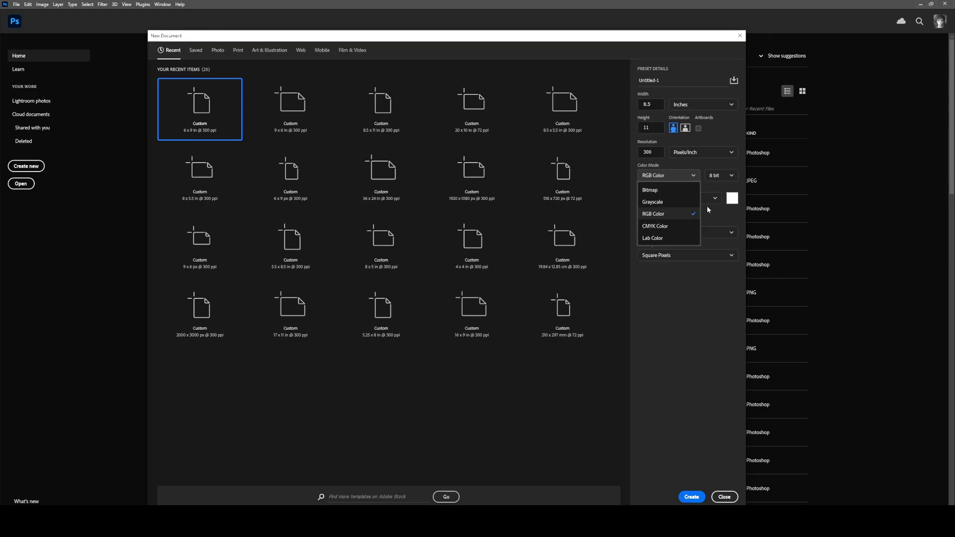
{"action": "left_click", "coordinate": [680, 227]}
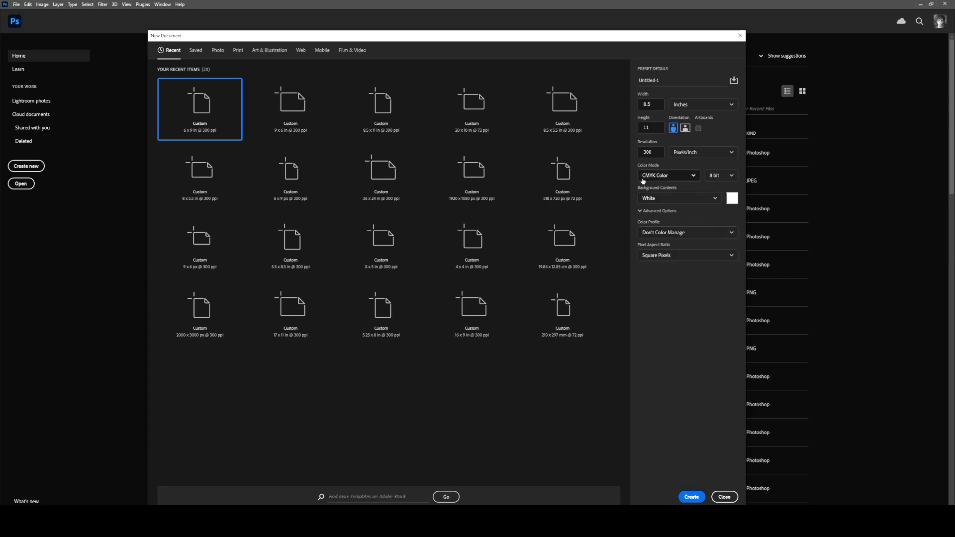
{"action": "left_click", "coordinate": [686, 178]}
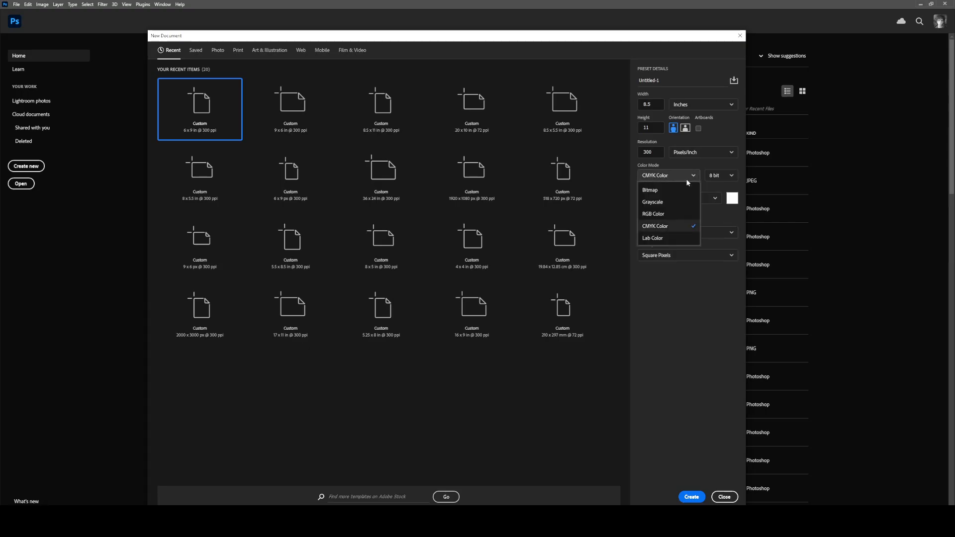
{"action": "left_click", "coordinate": [666, 215]}
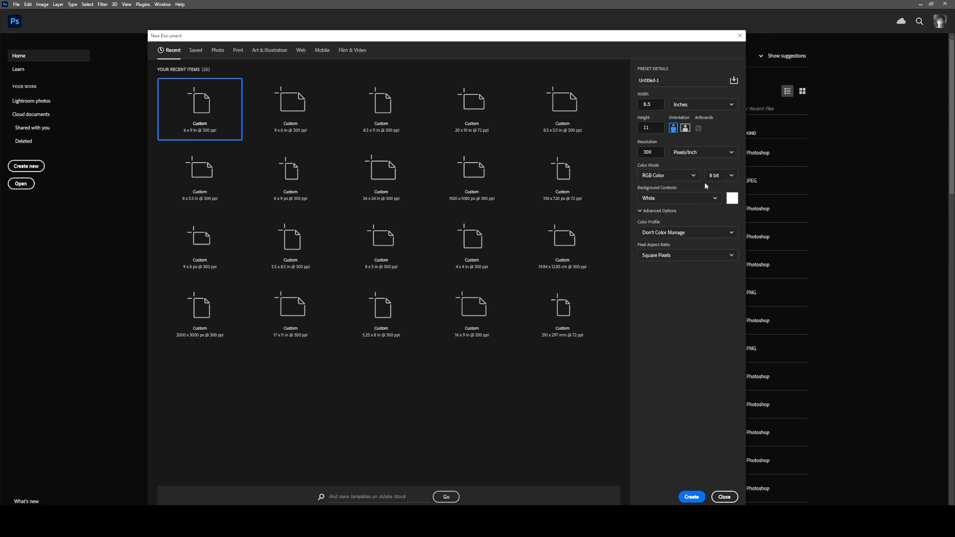
{"action": "left_click", "coordinate": [683, 178]}
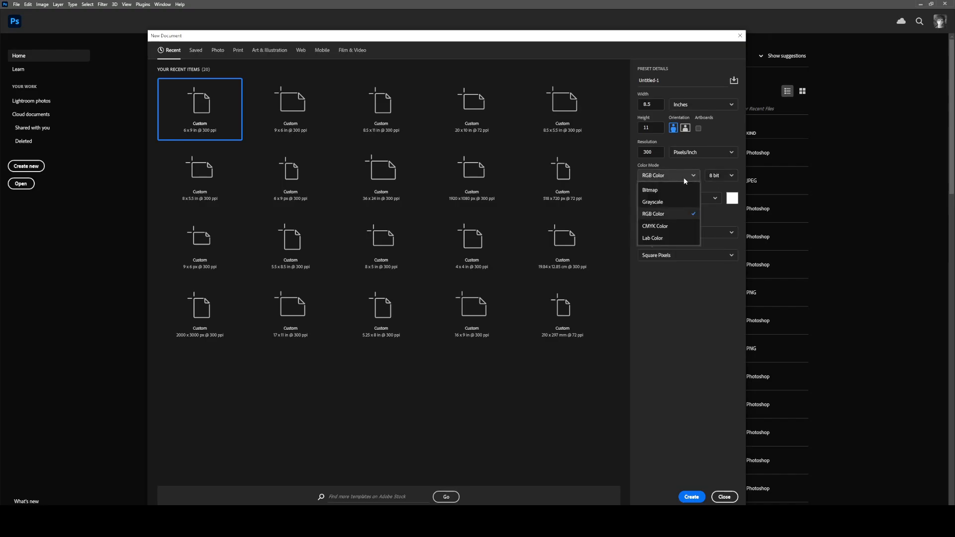
{"action": "left_click", "coordinate": [669, 227]}
{"action": "left_click", "coordinate": [687, 176]}
{"action": "left_click", "coordinate": [670, 215]}
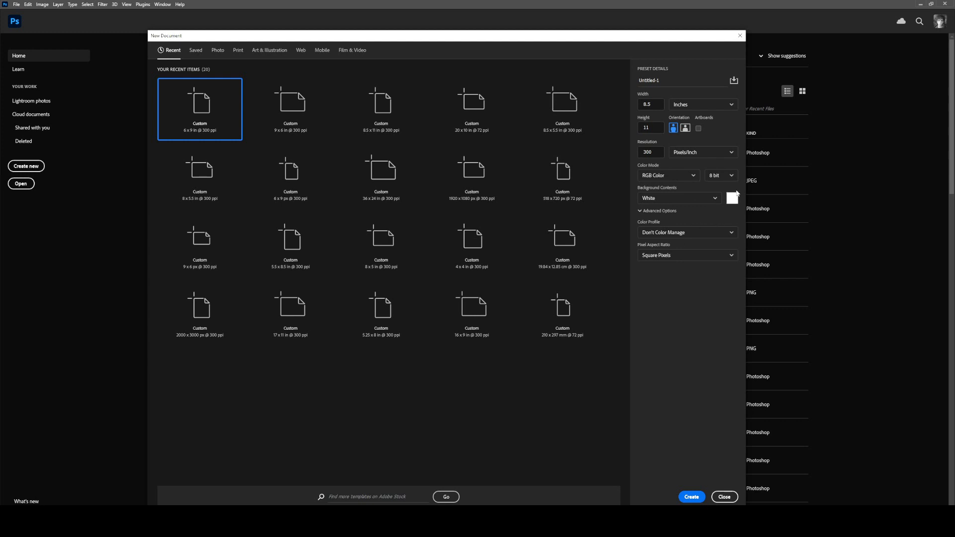
- Keep the 8 bit color depth and set the background contents to a custom light gray
{"action": "left_click", "coordinate": [730, 177]}
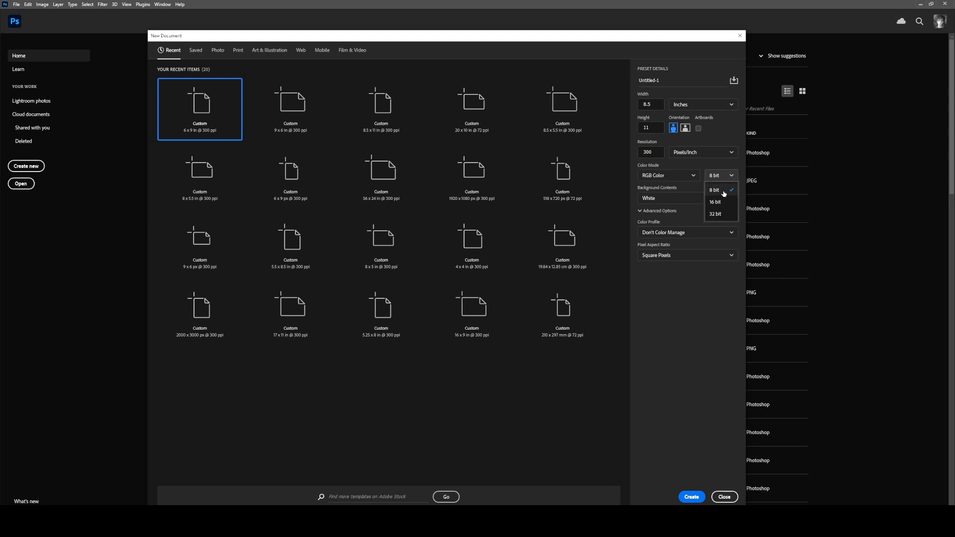
{"action": "left_click", "coordinate": [734, 178]}
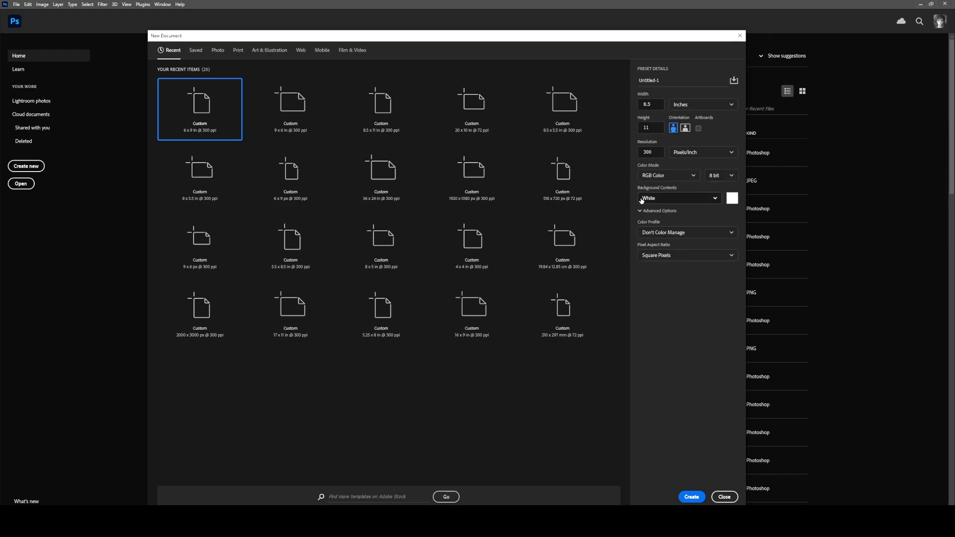
{"action": "left_click", "coordinate": [703, 201]}
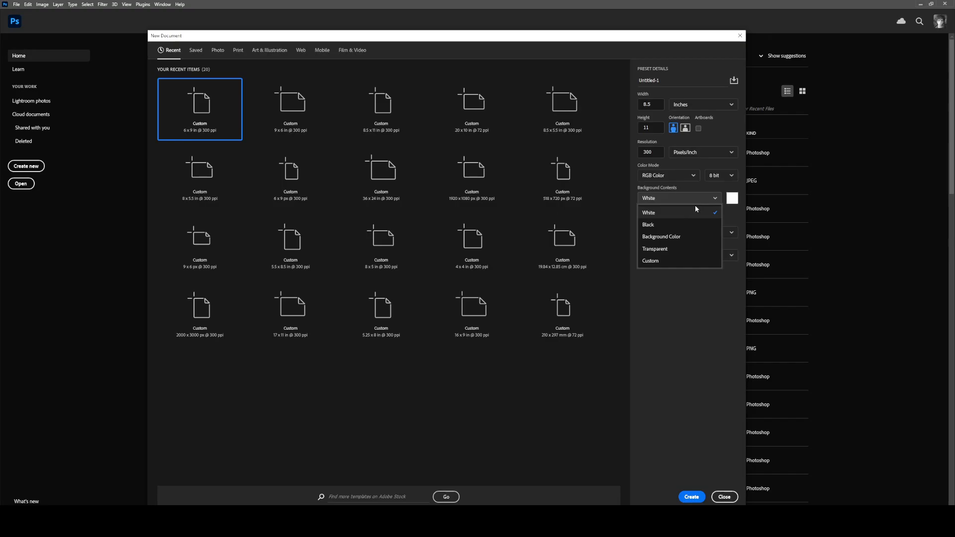
{"action": "left_click", "coordinate": [656, 260]}
{"action": "left_click_drag", "start_coordinate": [87, 162], "coordinate": [78, 166]}
{"action": "left_click", "coordinate": [248, 141]}
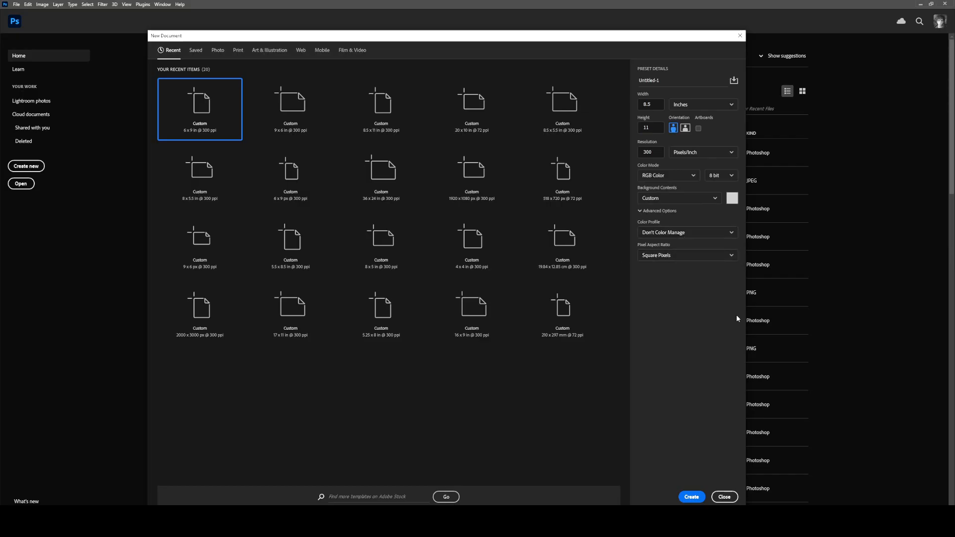
- Check the color profile and pixel aspect ratio options, keep them as they are, and create the document
{"action": "left_click", "coordinate": [721, 233]}
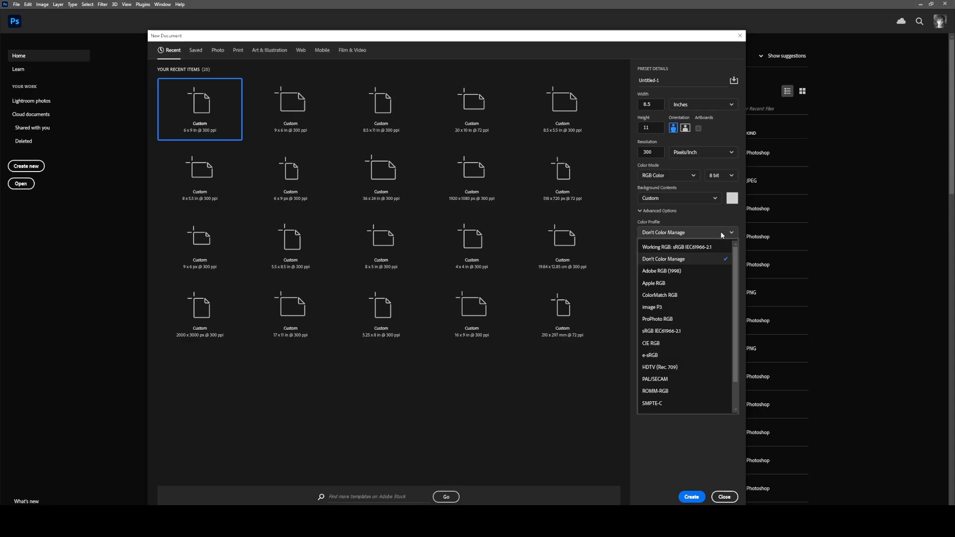
{"action": "left_click", "coordinate": [722, 236]}
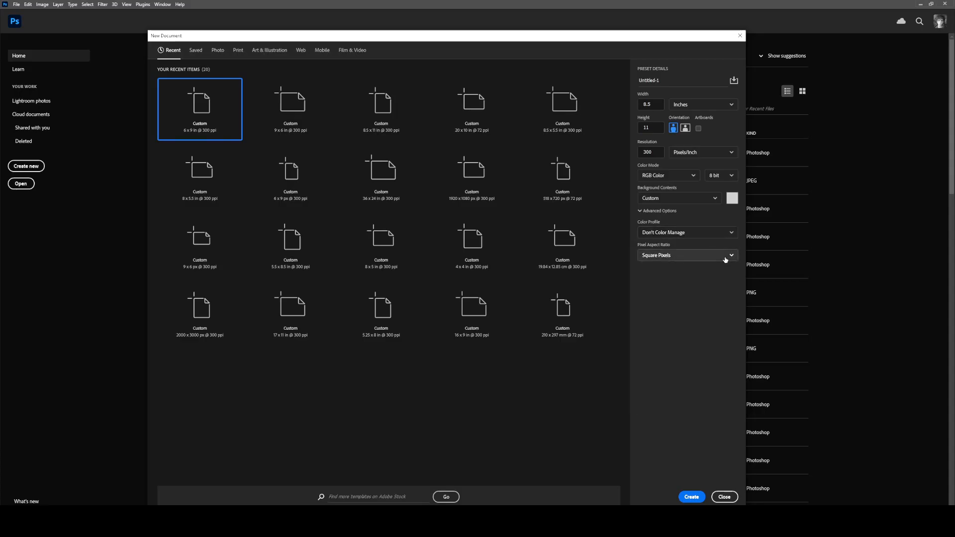
{"action": "left_click", "coordinate": [726, 256]}
{"action": "left_click", "coordinate": [725, 257]}
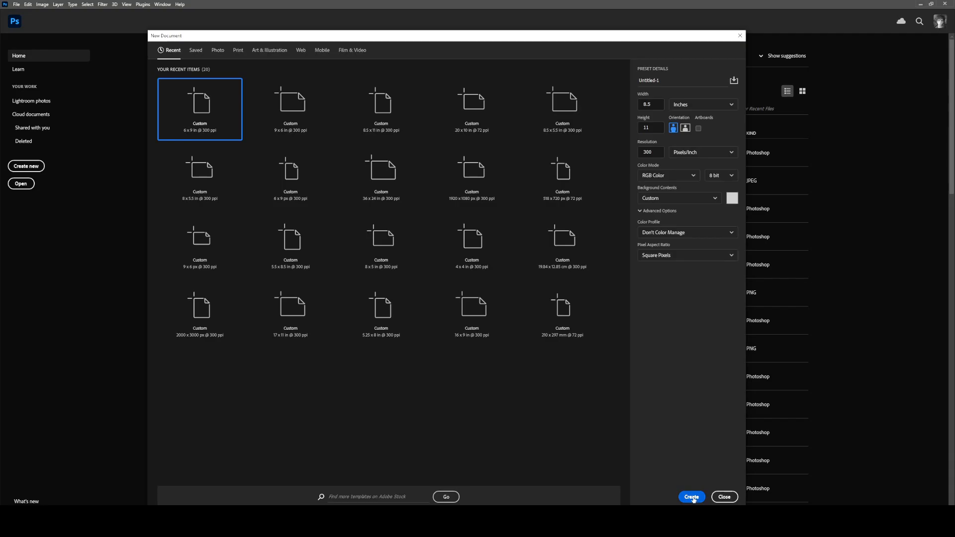
{"action": "left_click", "coordinate": [660, 80]}
{"action": "double_click", "coordinate": [656, 81]}
{"action": "left_click", "coordinate": [696, 354]}
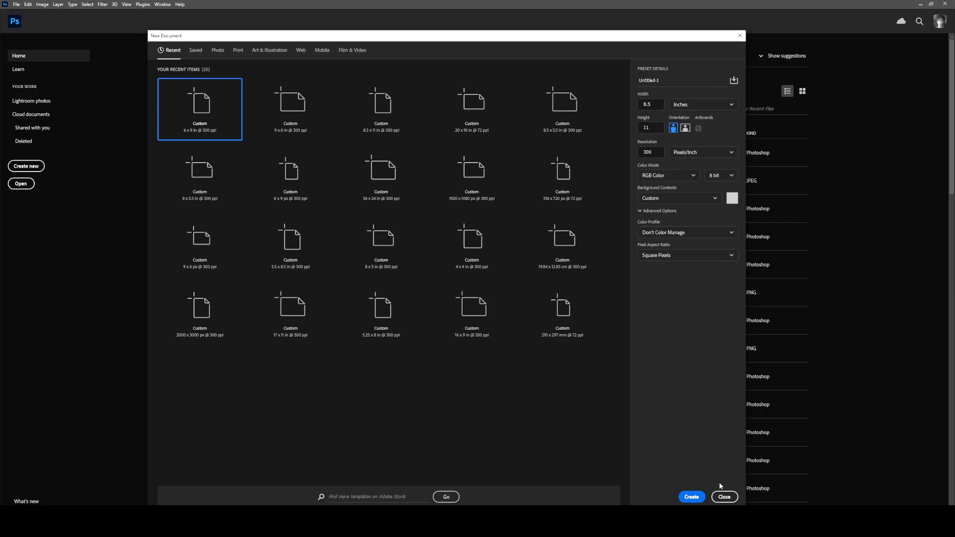
{"action": "left_click", "coordinate": [692, 497]}
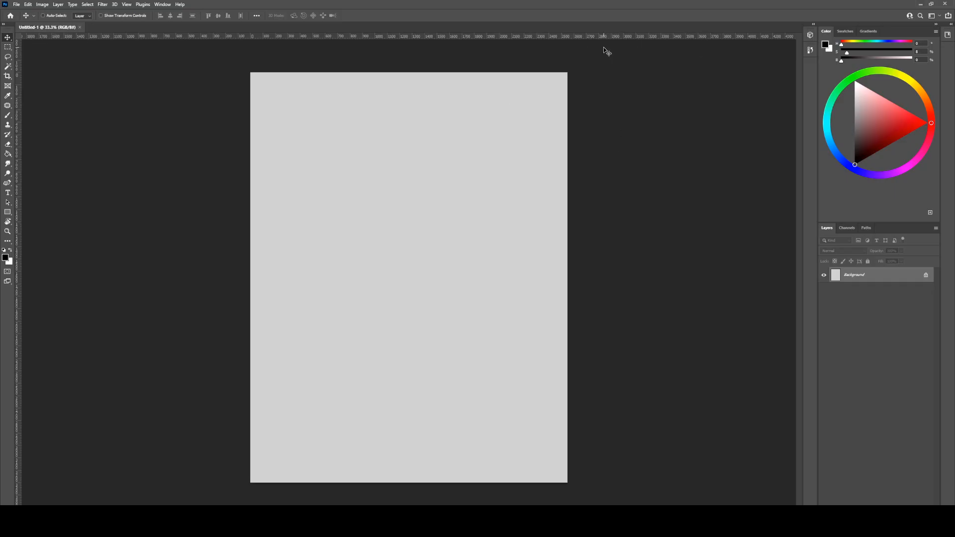
- Hide the rulers around the canvas
{"action": "key", "text": "ctrl"}
{"action": "key", "text": "ctrl+r"}
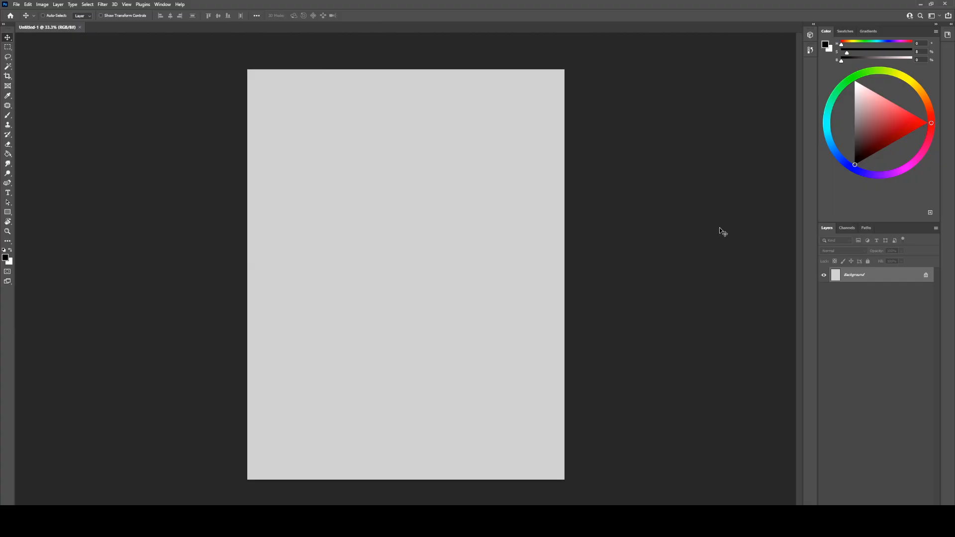
- Cycle through the screen modes and return to the standard screen mode
{"action": "key", "text": "f"}
{"action": "key", "text": "f"}
{"action": "key", "text": "f"}
{"action": "key", "text": "f"}
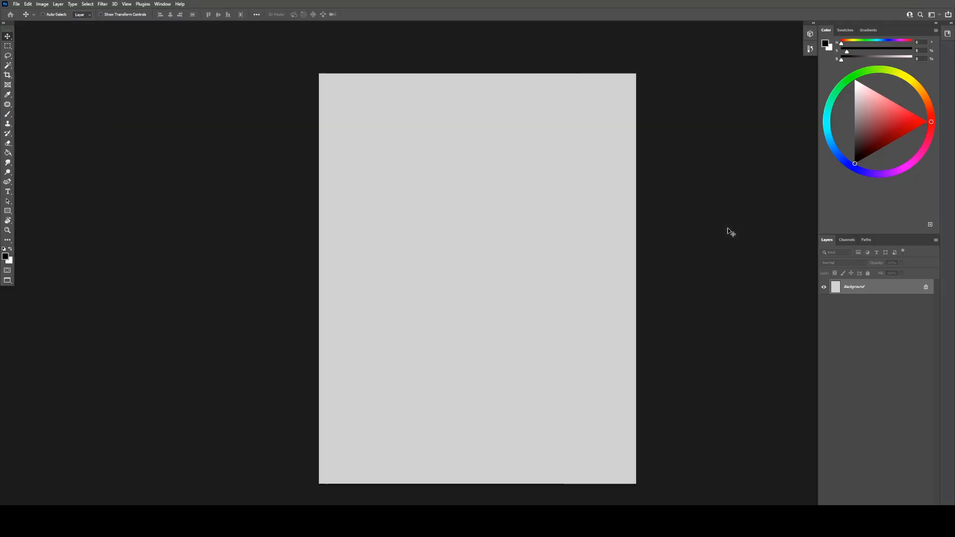
{"action": "key", "text": "f"}
{"action": "key", "text": "f"}
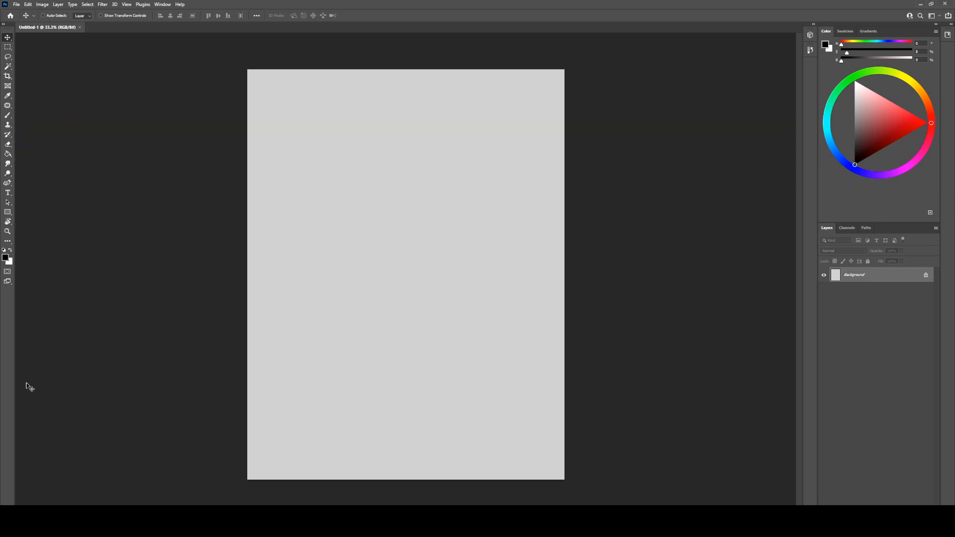
- Open the keyboard shortcut settings and look through the shortcuts assigned to the File commands
{"action": "left_click", "coordinate": [15, 5]}
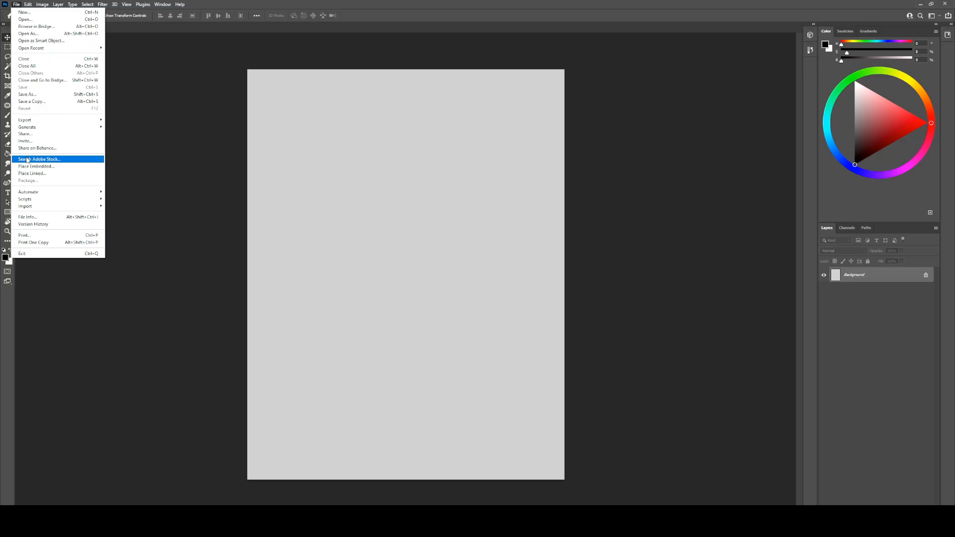
{"action": "mouse_move", "coordinate": [31, 5]}
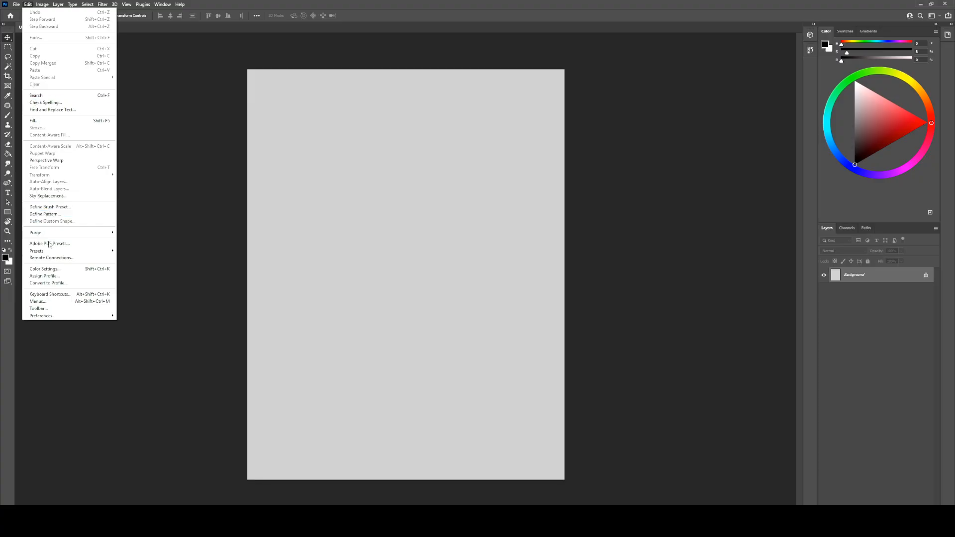
{"action": "left_click", "coordinate": [78, 297]}
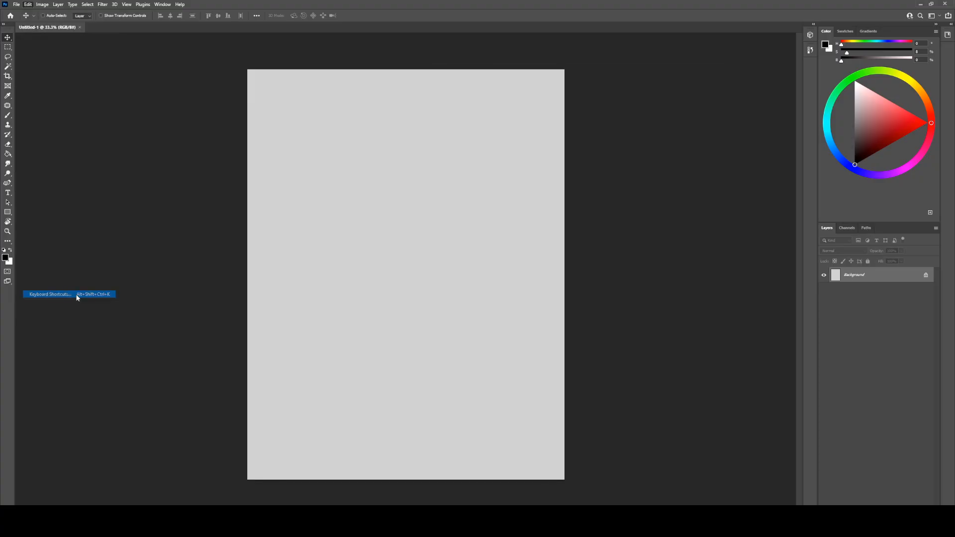
{"action": "left_click_drag", "start_coordinate": [559, 70], "coordinate": [460, 99]}
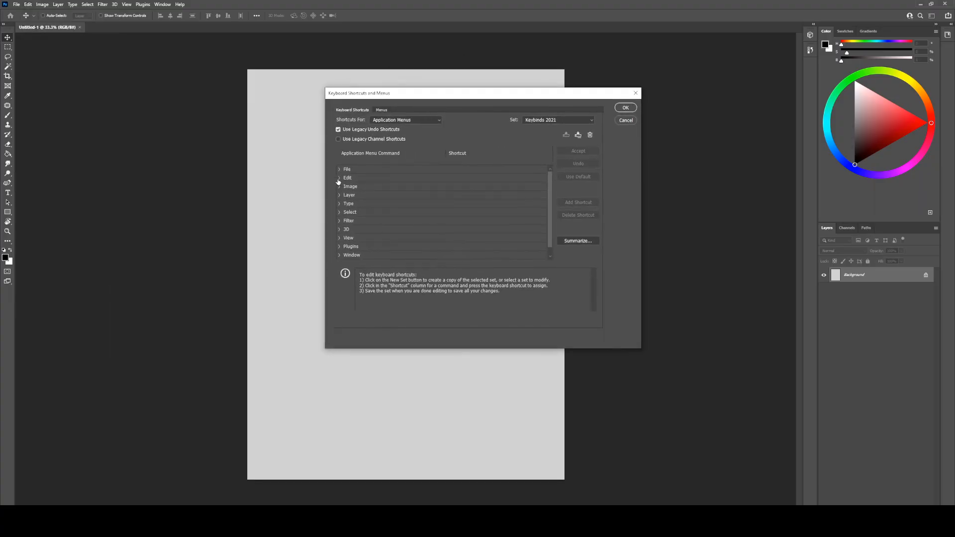
{"action": "left_click", "coordinate": [339, 170]}
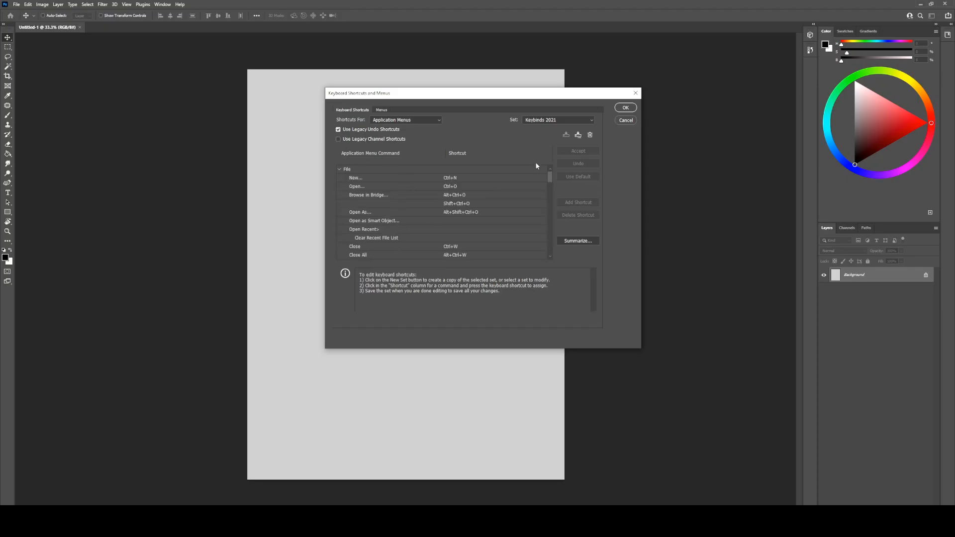
{"action": "left_click_drag", "start_coordinate": [550, 179], "coordinate": [547, 217]}
{"action": "scroll", "coordinate": [448, 209], "scroll_direction": "up", "scroll_amount": 10}
{"action": "left_click", "coordinate": [339, 170]}
{"action": "scroll", "coordinate": [398, 226], "scroll_direction": "down", "scroll_amount": 1}
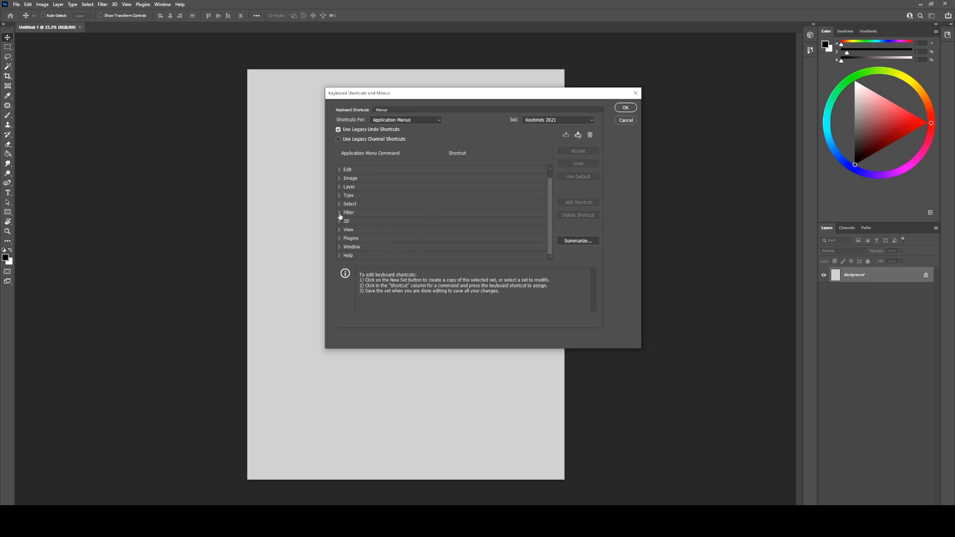
- Expand the Edit commands in the shortcut list and examine the shortcuts for undo, step backward, cut and copy
{"action": "scroll", "coordinate": [366, 204], "scroll_direction": "up", "scroll_amount": 1}
{"action": "scroll", "coordinate": [355, 223], "scroll_direction": "down", "scroll_amount": 1}
{"action": "scroll", "coordinate": [385, 238], "scroll_direction": "up", "scroll_amount": 1}
{"action": "left_click", "coordinate": [340, 187]}
{"action": "left_click", "coordinate": [339, 186]}
{"action": "left_click", "coordinate": [340, 178]}
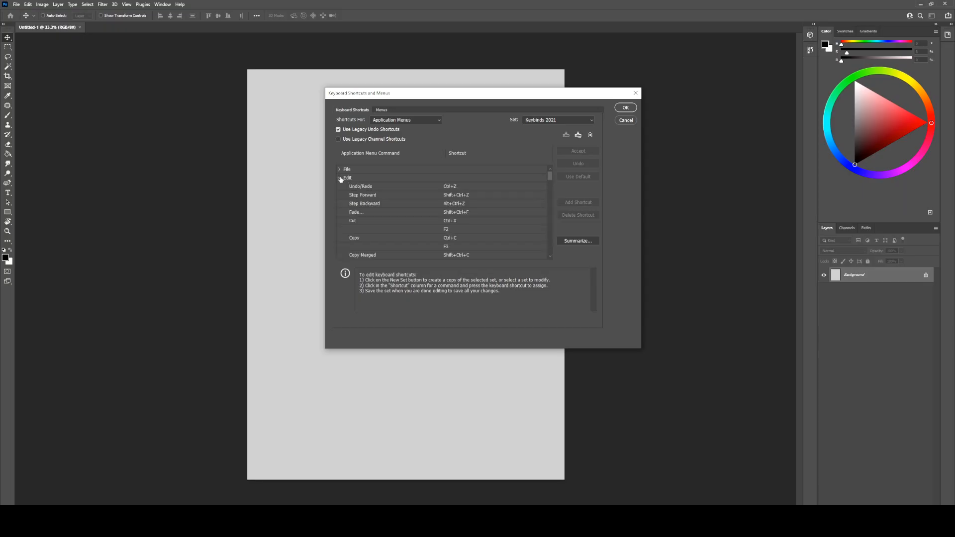
{"action": "scroll", "coordinate": [478, 213], "scroll_direction": "down", "scroll_amount": 2}
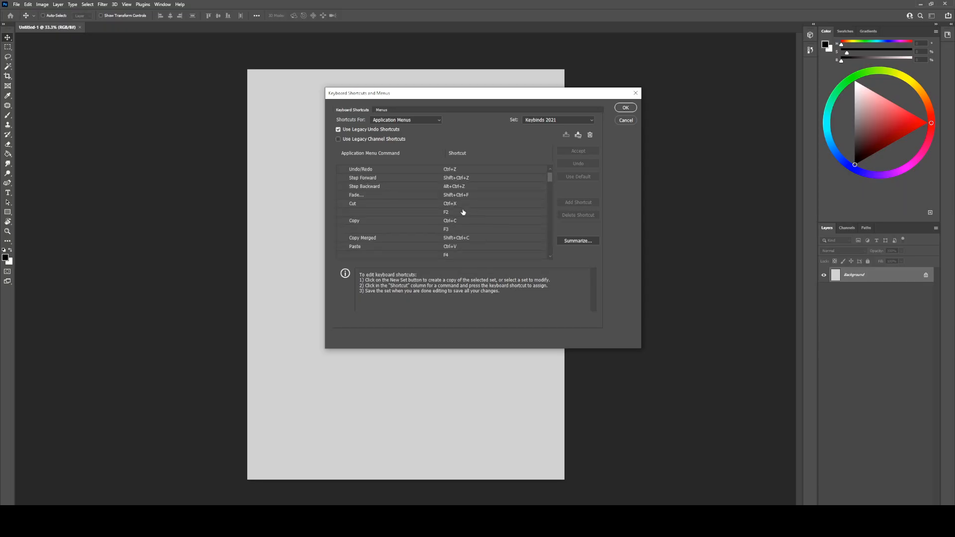
{"action": "scroll", "coordinate": [368, 204], "scroll_direction": "up", "scroll_amount": 2}
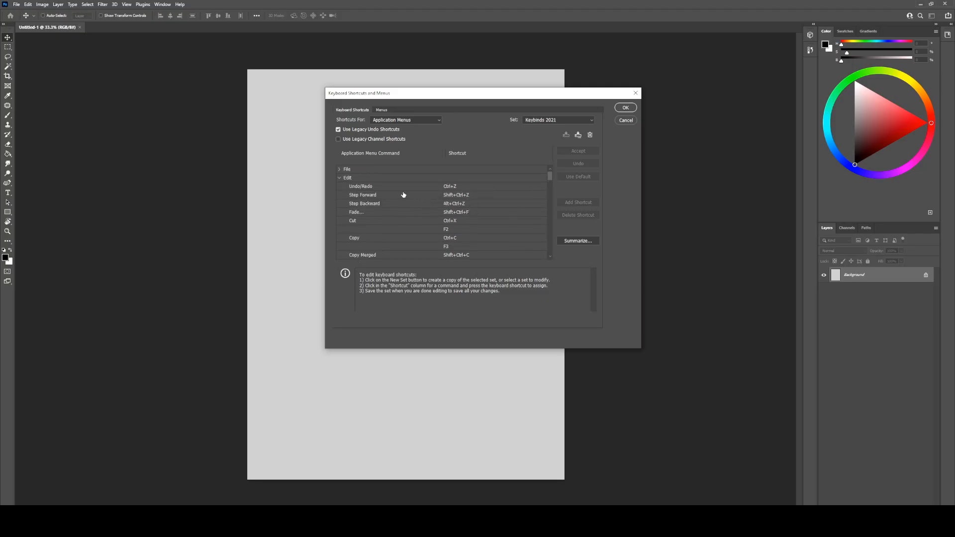
{"action": "left_click_drag", "start_coordinate": [552, 179], "coordinate": [551, 180]}
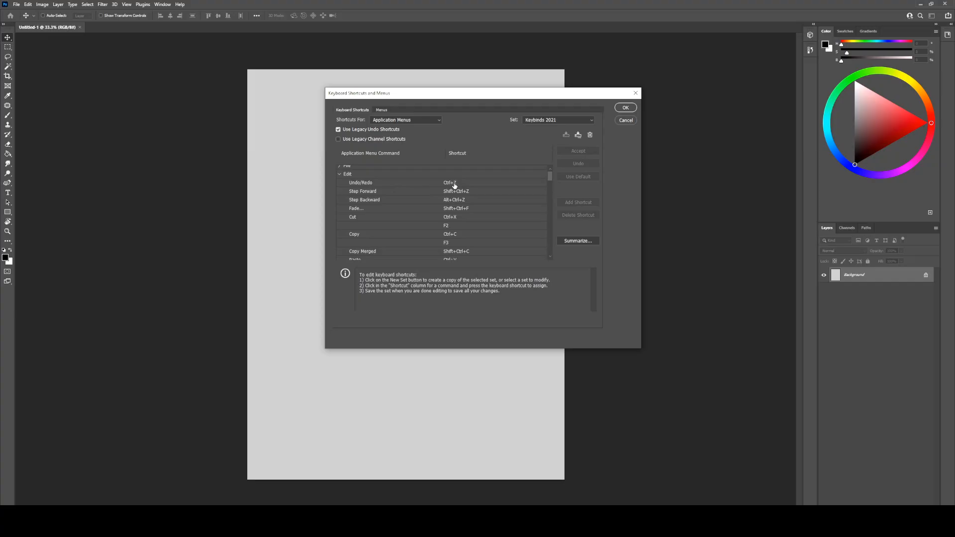
- Switch the keyboard shortcut set to Photoshop Defaults
{"action": "left_click", "coordinate": [542, 120]}
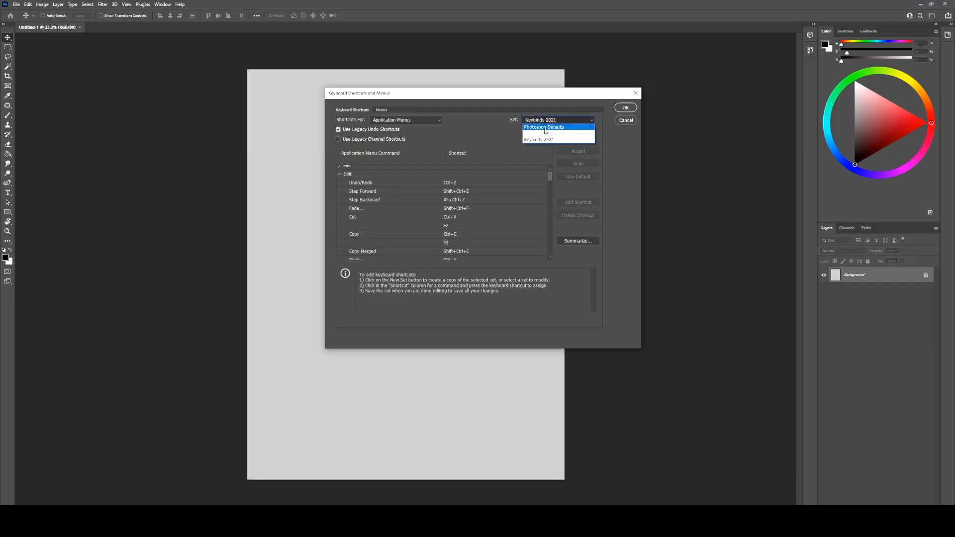
{"action": "left_click", "coordinate": [545, 127]}
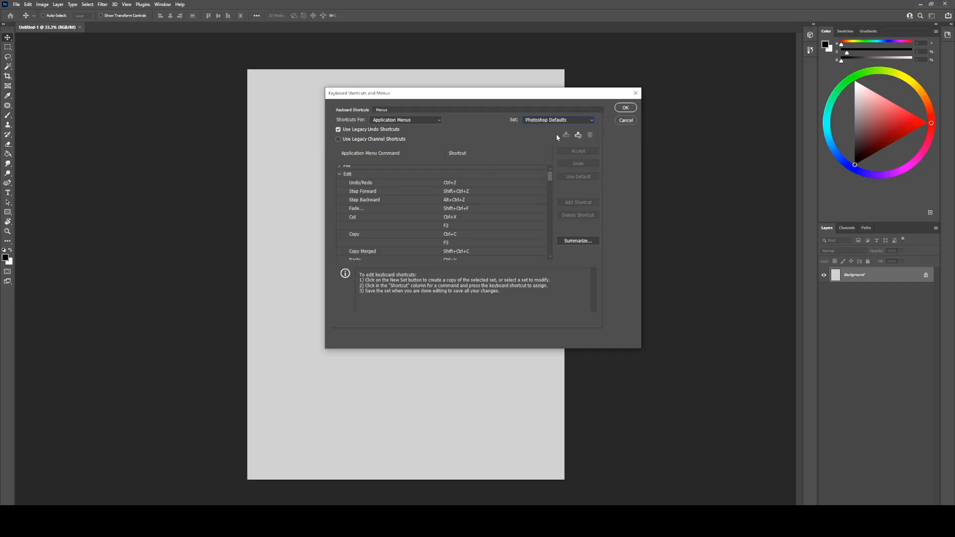
{"action": "left_click", "coordinate": [547, 120]}
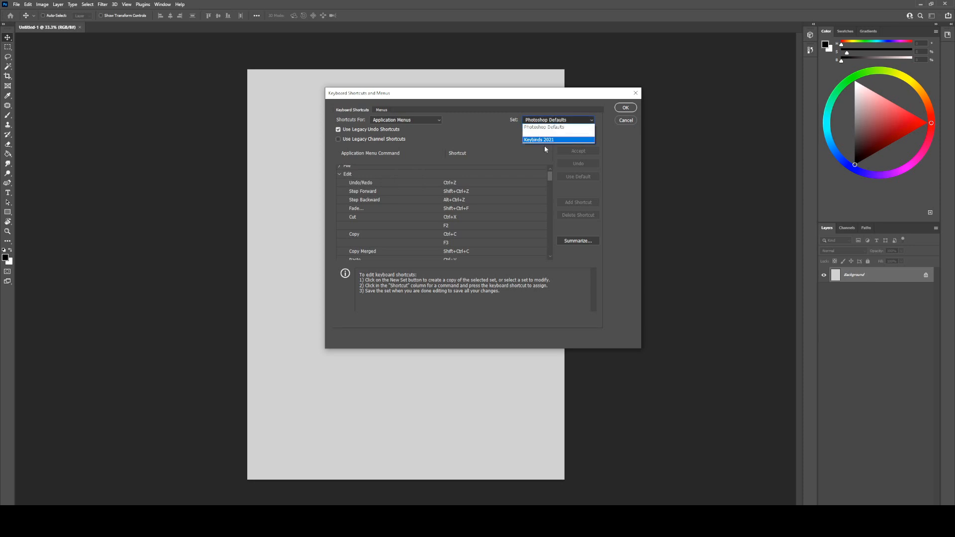
{"action": "left_click", "coordinate": [564, 127]}
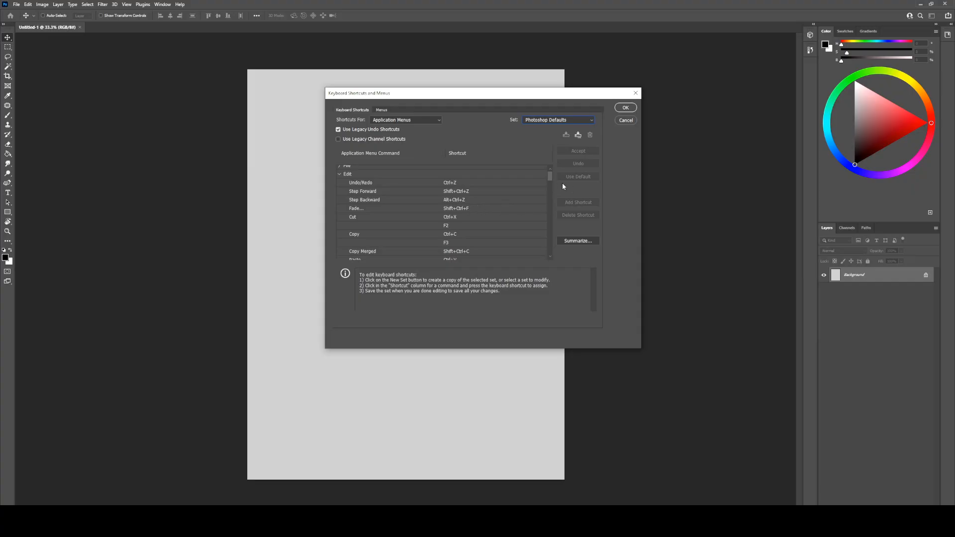
- Look through the remaining Edit shortcuts as far as Free Transform and close the shortcut settings without applying changes
{"action": "mouse_move", "coordinate": [548, 177]}
{"action": "left_mouse_down"}
{"action": "mouse_move", "coordinate": [539, 258]}
{"action": "mouse_move", "coordinate": [557, 162]}
{"action": "left_mouse_up"}
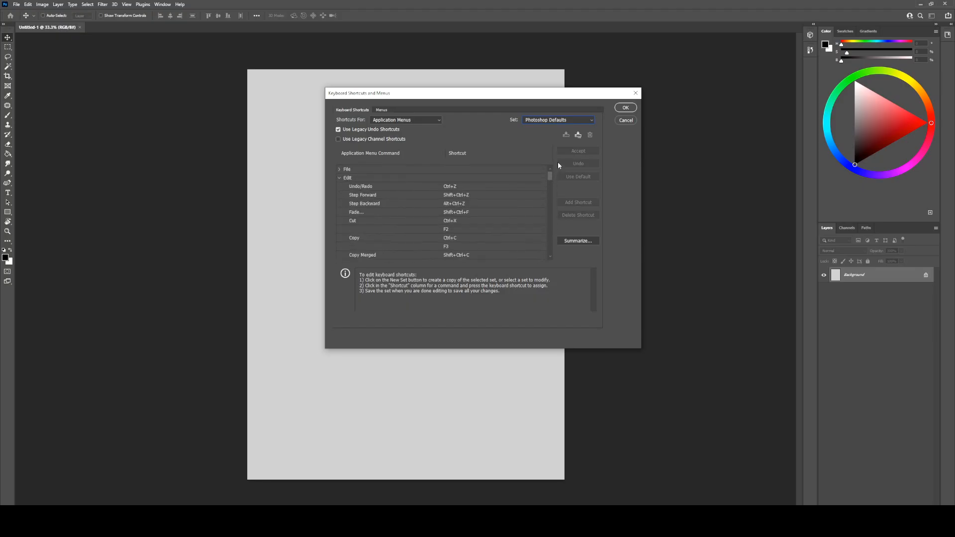
{"action": "scroll", "coordinate": [453, 203], "scroll_direction": "down", "scroll_amount": 1}
{"action": "scroll", "coordinate": [453, 204], "scroll_direction": "down", "scroll_amount": 4}
{"action": "scroll", "coordinate": [452, 204], "scroll_direction": "down", "scroll_amount": 1}
{"action": "scroll", "coordinate": [453, 203], "scroll_direction": "down", "scroll_amount": 4}
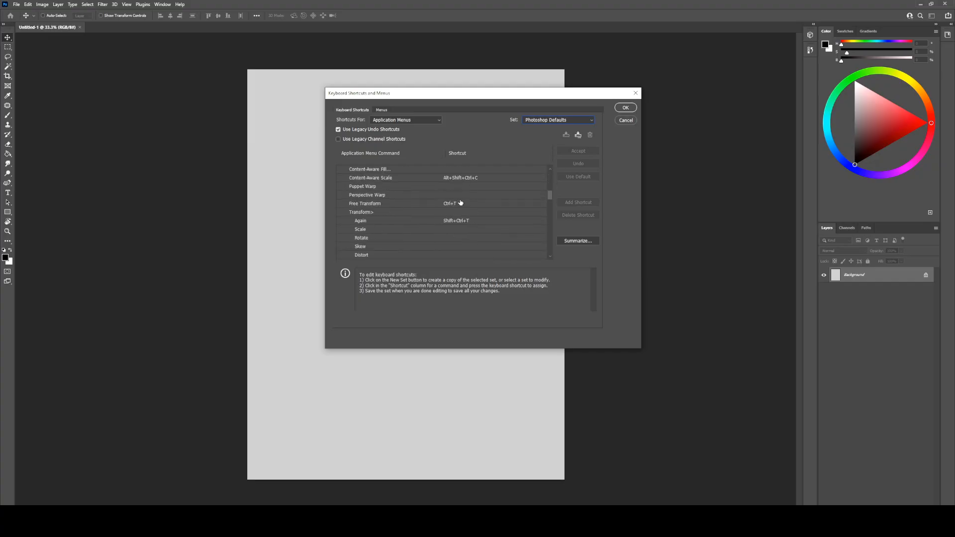
{"action": "left_click", "coordinate": [636, 93]}
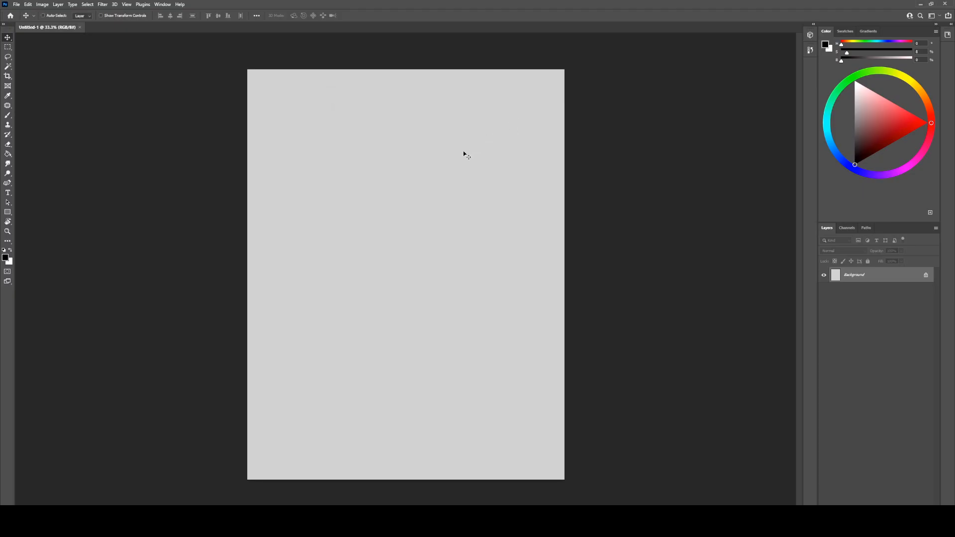
- Add a new layer above the background and paint a looping black scribble across the canvas with the Brush tool
{"action": "key", "text": "b"}
{"action": "key", "text": "ctrl+shift+alt+n"}
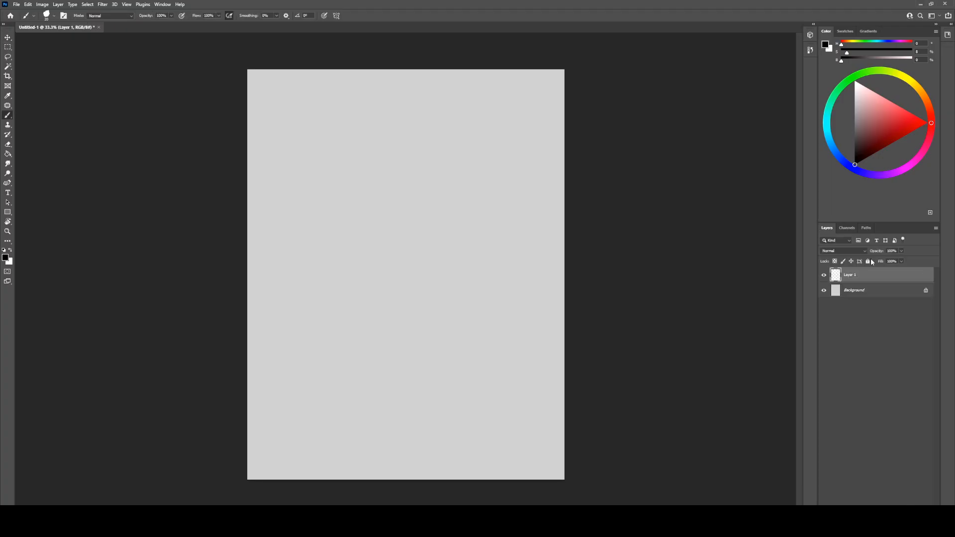
{"action": "mouse_move", "coordinate": [475, 193]}
{"action": "left_mouse_down"}
{"action": "mouse_move", "coordinate": [388, 175]}
{"action": "mouse_move", "coordinate": [430, 237]}
{"action": "mouse_move", "coordinate": [381, 213]}
{"action": "mouse_move", "coordinate": [314, 285]}
{"action": "mouse_move", "coordinate": [385, 225]}
{"action": "mouse_move", "coordinate": [428, 132]}
{"action": "left_mouse_up"}
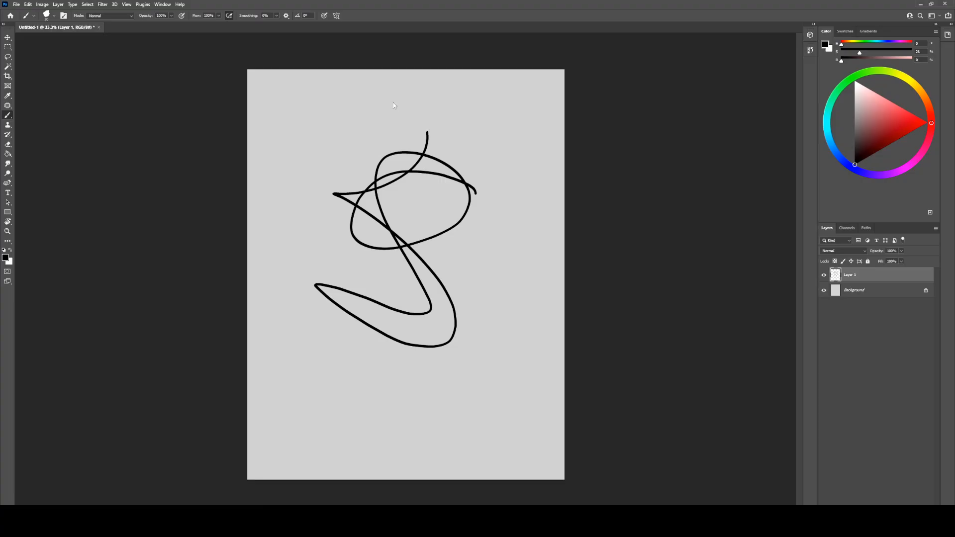
- Open the Save As dialog to view the file name and format options, and close it without saving
{"action": "key", "text": "ctrl+s"}
{"action": "left_click_drag", "start_coordinate": [291, 9], "coordinate": [709, 131]}
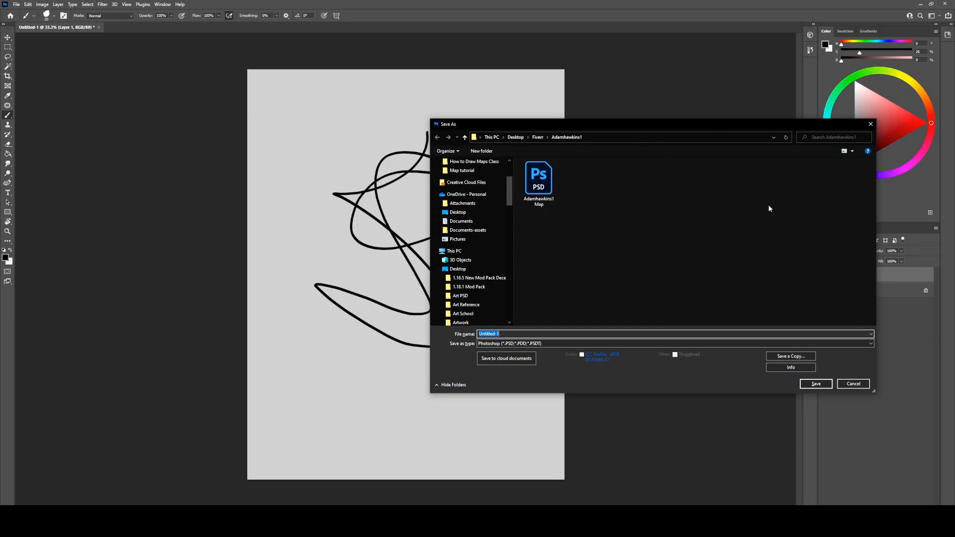
{"action": "left_click", "coordinate": [871, 125]}
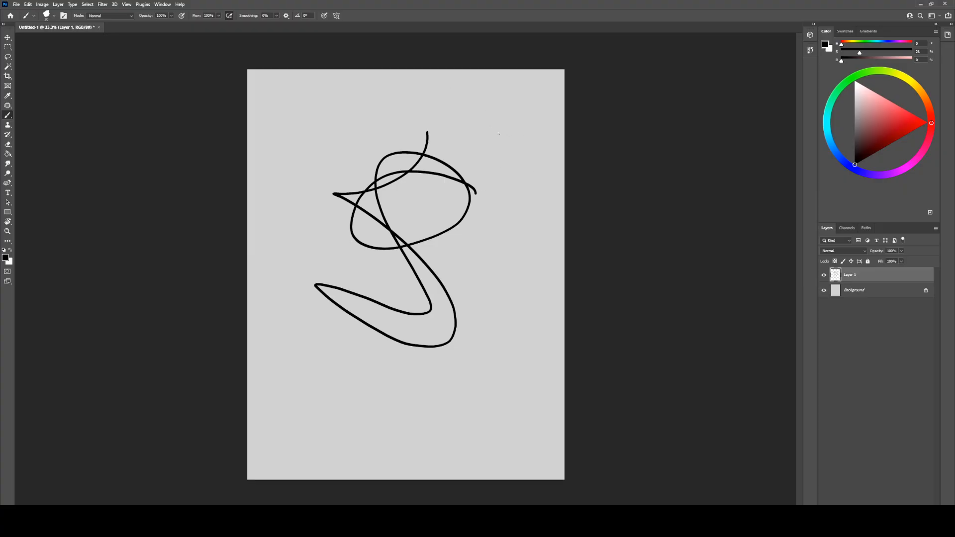
- Paint three wavy black brush strokes along the right side and lower part of the canvas
{"action": "mouse_move", "coordinate": [492, 132]}
{"action": "left_mouse_down"}
{"action": "mouse_move", "coordinate": [480, 141]}
{"action": "mouse_move", "coordinate": [523, 214]}
{"action": "left_mouse_up"}
{"action": "mouse_move", "coordinate": [540, 247]}
{"action": "left_mouse_down"}
{"action": "mouse_move", "coordinate": [482, 399]}
{"action": "mouse_move", "coordinate": [403, 407]}
{"action": "left_mouse_up"}
{"action": "mouse_move", "coordinate": [442, 352]}
{"action": "left_mouse_down"}
{"action": "mouse_move", "coordinate": [420, 367]}
{"action": "mouse_move", "coordinate": [333, 381]}
{"action": "left_mouse_up"}
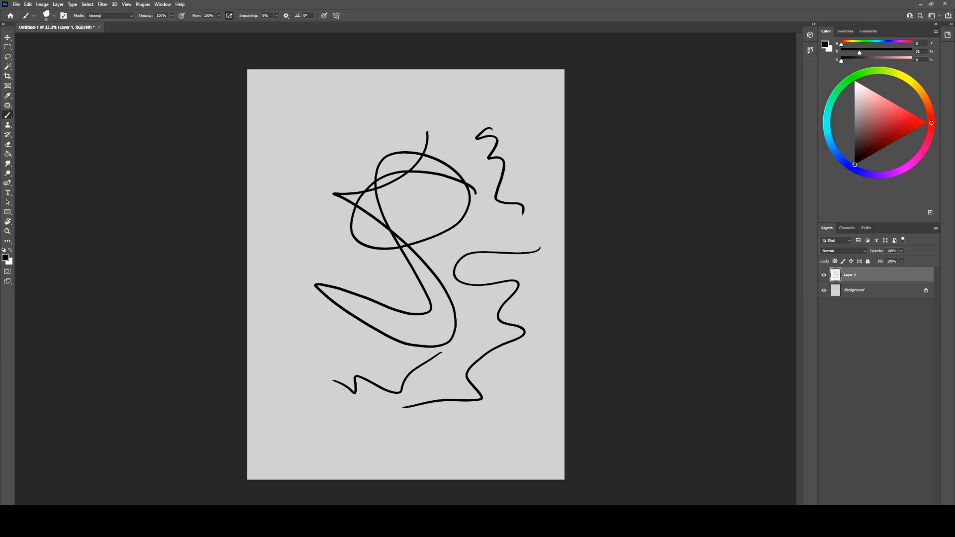
- Toggle the last brush stroke off and on repeatedly with the legacy single-level undo
{"action": "key", "text": "ctrl+z"}
{"action": "key", "text": "ctrl+z"}
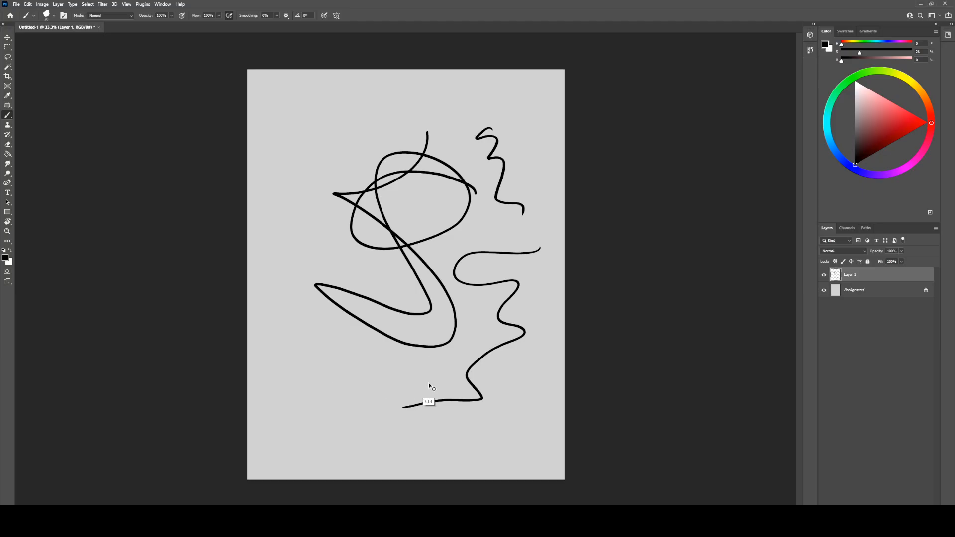
{"action": "key", "text": "ctrl+z"}
{"action": "key", "text": "ctrl+z"}
{"action": "key", "text": "ctrl+z"}
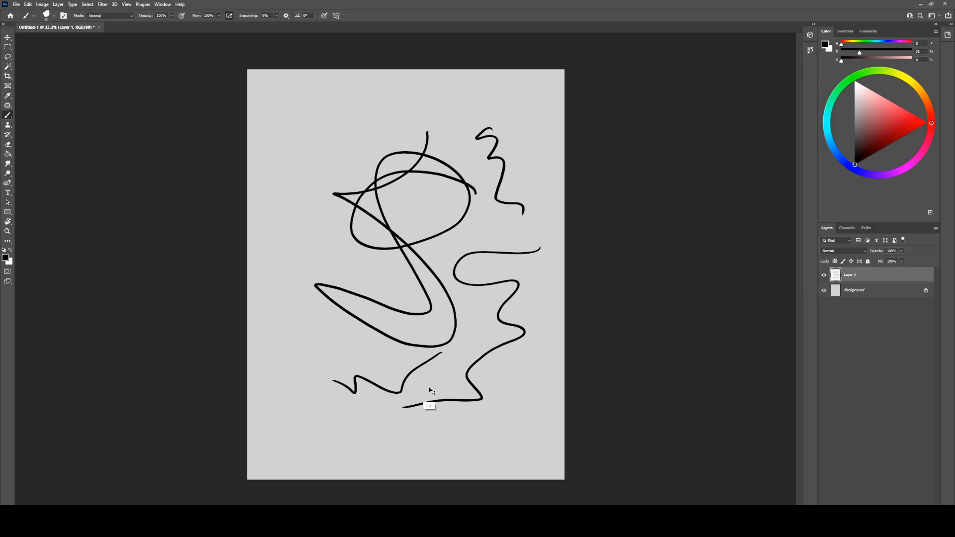
{"action": "key", "text": "ctrl+z"}
{"action": "key", "text": "ctrl+z"}
{"action": "key", "text": "ctrl+z"}
{"action": "key", "text": "ctrl+z"}
{"action": "key", "text": "ctrl+z"}
{"action": "key", "text": "ctrl+z"}
{"action": "key", "text": "ctrl+z"}
{"action": "key", "text": "ctrl+z"}
{"action": "key", "text": "ctrl+z"}
{"action": "key", "text": "ctrl+z"}
{"action": "key", "text": "ctrl+z"}
{"action": "key", "text": "ctrl+z"}
{"action": "key", "text": "ctrl+z"}
{"action": "key", "text": "ctrl+z"}
{"action": "key", "text": "ctrl+z"}
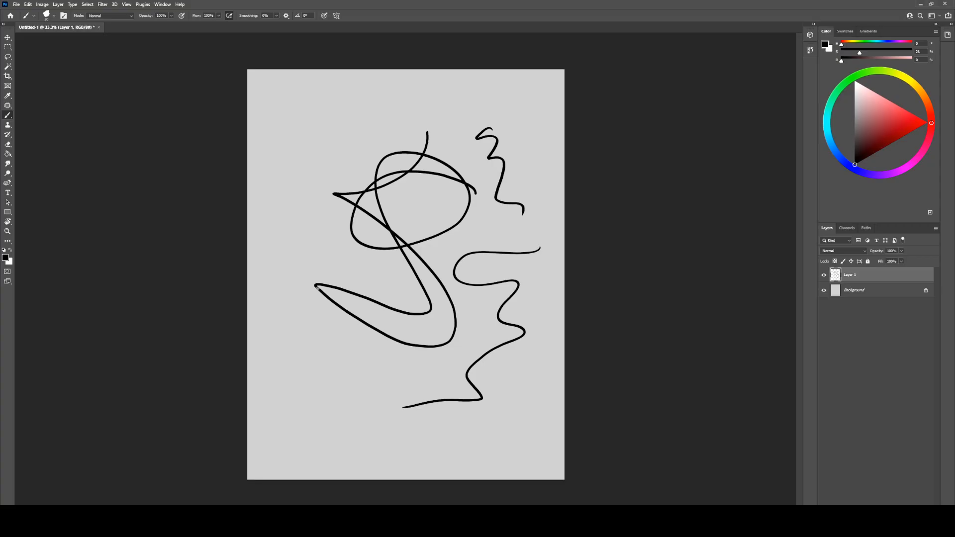
- Paint a row of short vertical brush strokes near the upper left of the canvas
{"action": "left_click_drag", "start_coordinate": [283, 120], "coordinate": [284, 202]}
{"action": "mouse_move", "coordinate": [302, 106]}
{"action": "left_mouse_down"}
{"action": "mouse_move", "coordinate": [301, 198]}
{"action": "mouse_move", "coordinate": [318, 177]}
{"action": "left_mouse_up"}
{"action": "left_click_drag", "start_coordinate": [330, 100], "coordinate": [330, 176]}
{"action": "left_click_drag", "start_coordinate": [348, 92], "coordinate": [343, 169]}
{"action": "left_click_drag", "start_coordinate": [369, 90], "coordinate": [361, 169]}
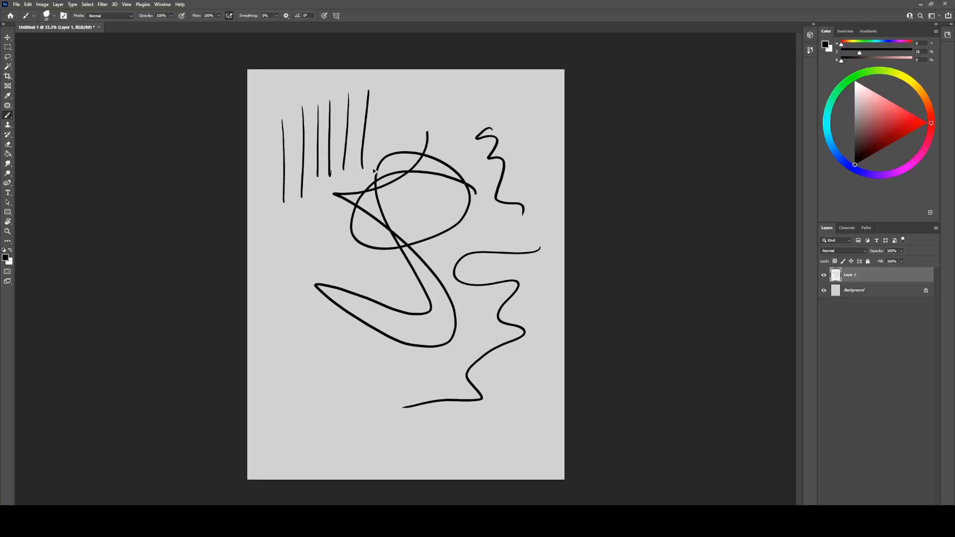
- Step backward through the brush strokes until the new layer is empty
{"action": "key", "text": "ctrl+alt+z"}
{"action": "key", "text": "ctrl+alt+z"}
{"action": "key", "text": "ctrl+alt+z"}
{"action": "key", "text": "ctrl+alt+z"}
{"action": "key", "text": "ctrl+alt+z"}
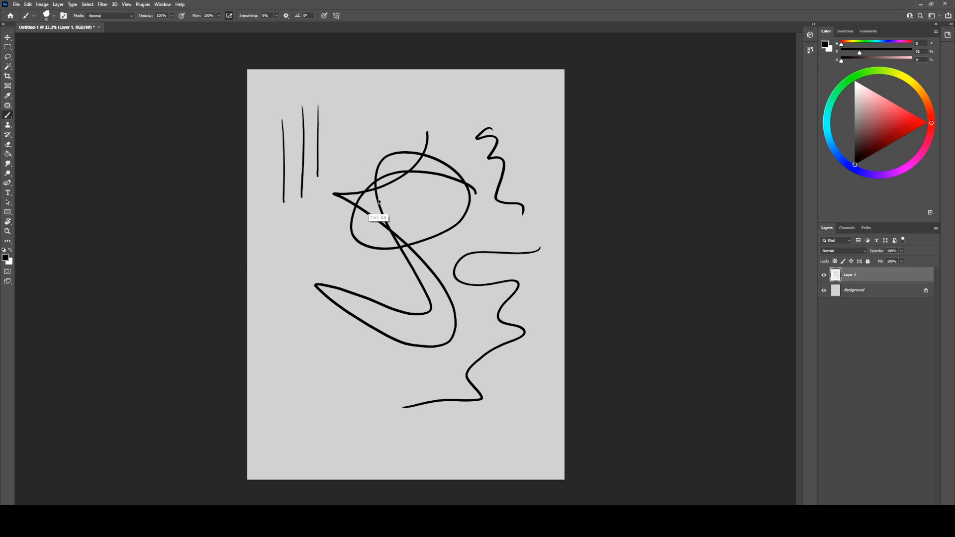
{"action": "key", "text": "ctrl+alt+z"}
{"action": "mouse_move", "coordinate": [291, 166]}
{"action": "left_mouse_down"}
{"action": "mouse_move", "coordinate": [317, 129]}
{"action": "mouse_move", "coordinate": [361, 131]}
{"action": "mouse_move", "coordinate": [390, 90]}
{"action": "left_mouse_up"}
{"action": "key", "text": "ctrl+alt+z"}
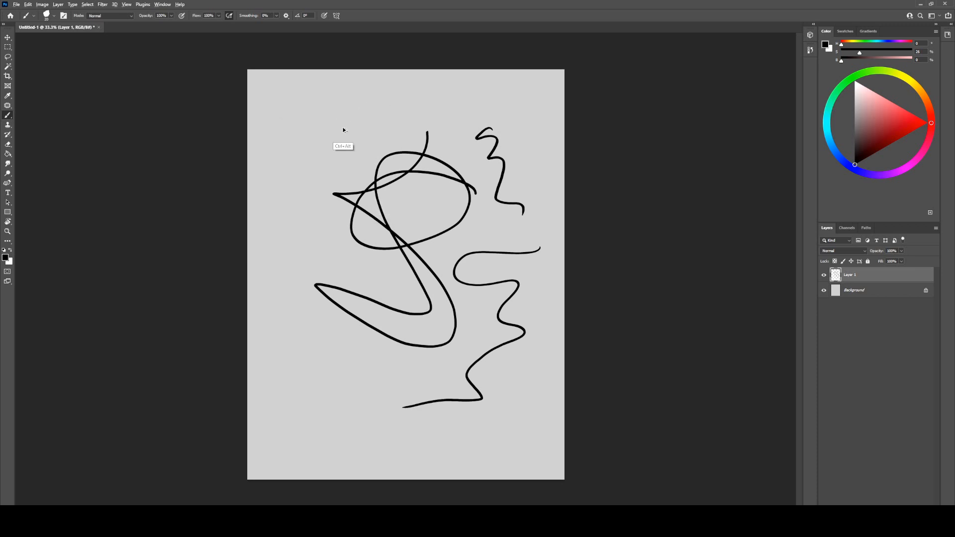
{"action": "key", "text": "ctrl+alt+z"}
{"action": "key", "text": "ctrl+alt+z"}
{"action": "key", "text": "ctrl+alt+z"}
{"action": "key", "text": "ctrl+alt+z"}
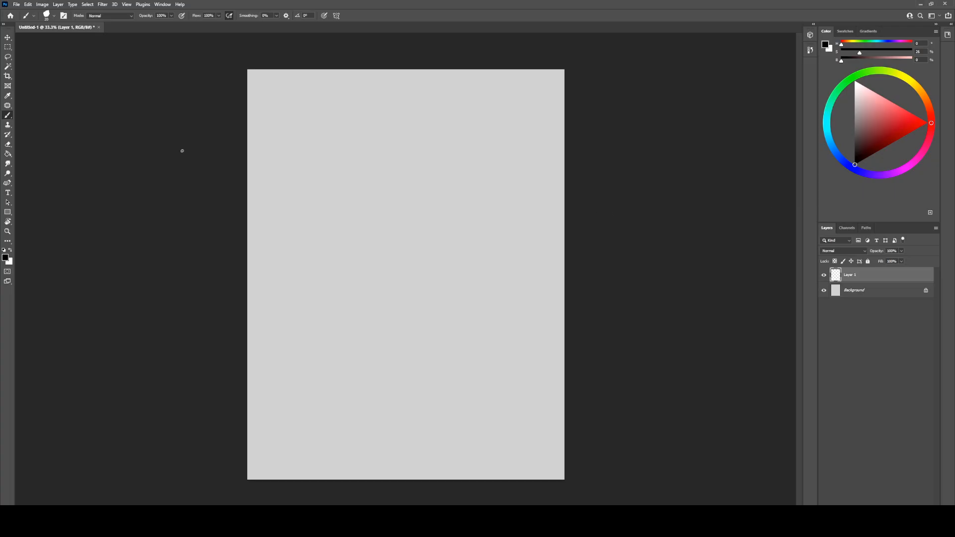
- Choose the Soft Round brush from General Brushes and paint a large soft black shape in the middle of the canvas
{"action": "left_click", "coordinate": [53, 16]}
{"action": "left_click_drag", "start_coordinate": [259, 262], "coordinate": [270, 104]}
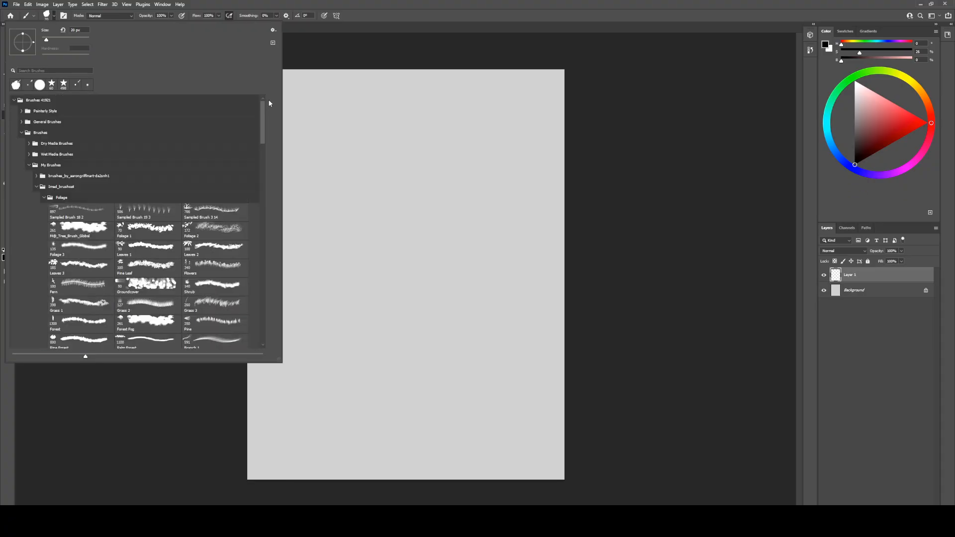
{"action": "left_click", "coordinate": [23, 133]}
{"action": "left_click", "coordinate": [22, 122]}
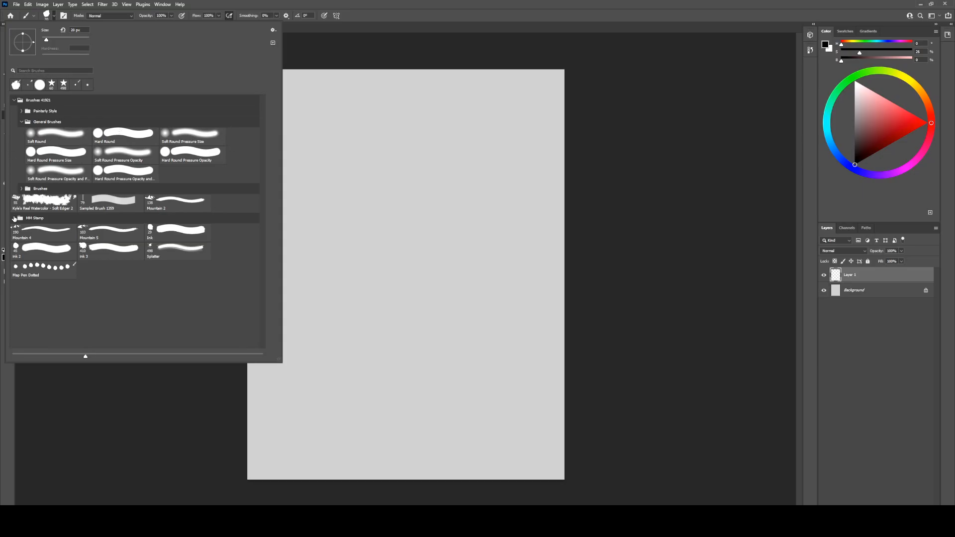
{"action": "left_click", "coordinate": [68, 133]}
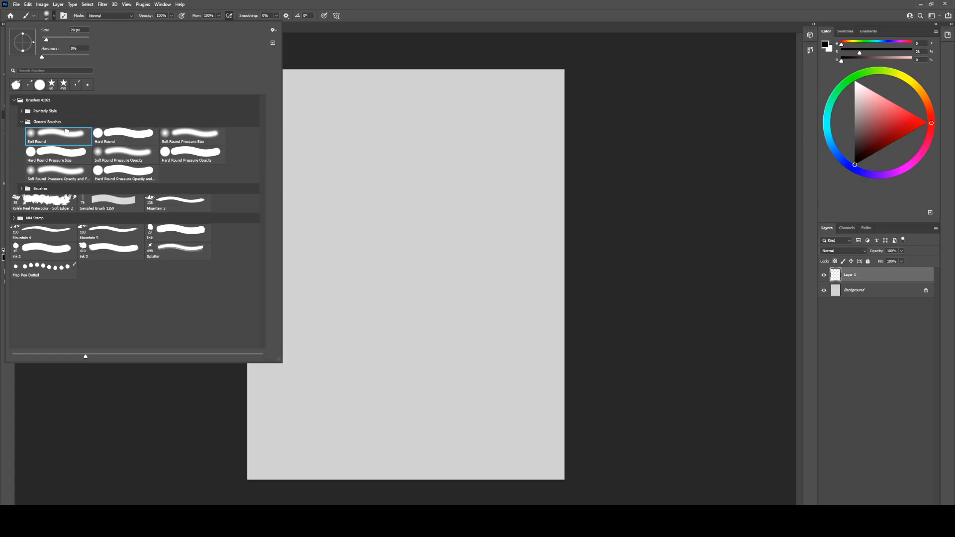
{"action": "left_click", "coordinate": [477, 174]}
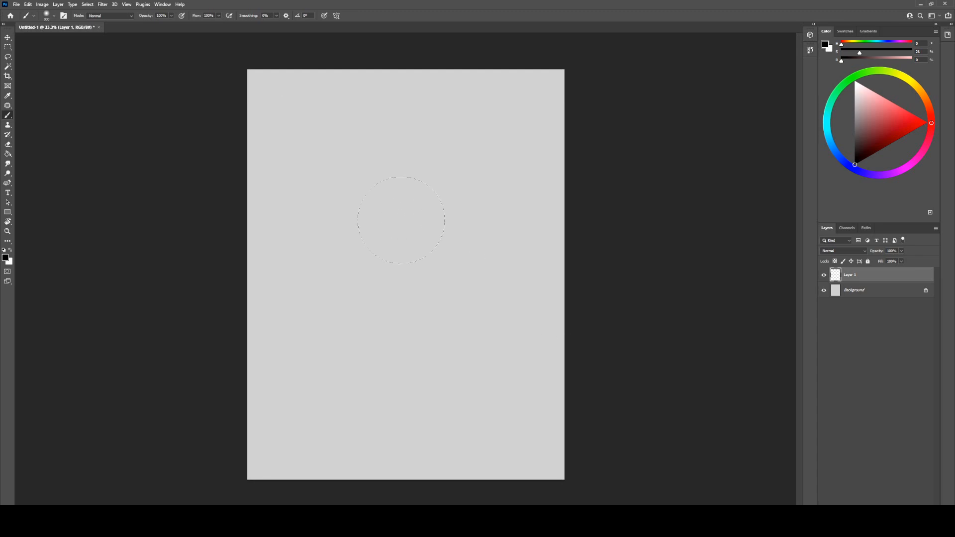
{"action": "mouse_move", "coordinate": [472, 179]}
{"action": "left_mouse_down"}
{"action": "mouse_move", "coordinate": [379, 261]}
{"action": "mouse_move", "coordinate": [411, 298]}
{"action": "mouse_move", "coordinate": [384, 283]}
{"action": "left_mouse_up"}
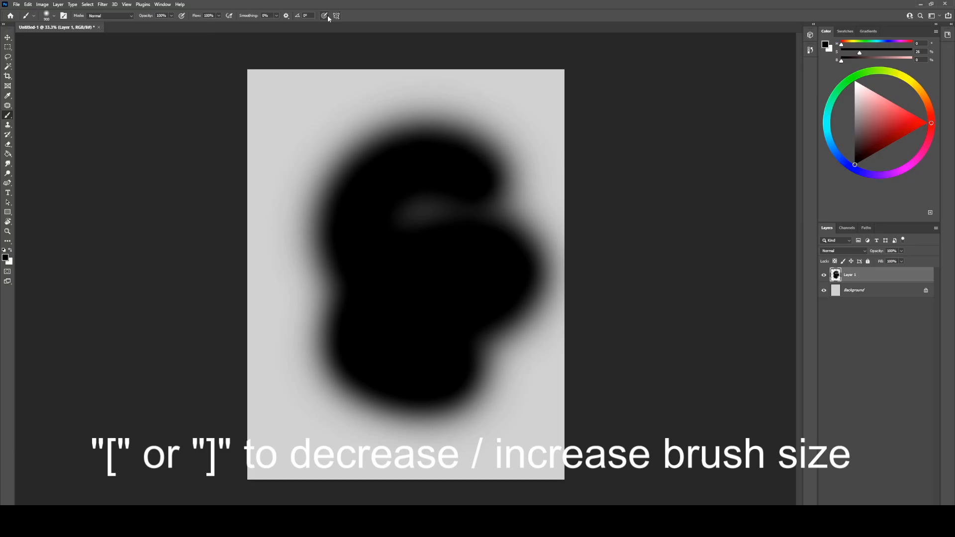
- Turn on pen pressure for opacity and paint soft strokes of varying darkness down the left side of the canvas
{"action": "left_click", "coordinate": [182, 15]}
{"action": "mouse_move", "coordinate": [275, 89]}
{"action": "left_mouse_down"}
{"action": "mouse_move", "coordinate": [317, 174]}
{"action": "mouse_move", "coordinate": [301, 83]}
{"action": "mouse_move", "coordinate": [348, 203]}
{"action": "mouse_move", "coordinate": [300, 100]}
{"action": "mouse_move", "coordinate": [307, 229]}
{"action": "mouse_move", "coordinate": [237, 169]}
{"action": "mouse_move", "coordinate": [328, 306]}
{"action": "left_mouse_up"}
{"action": "left_click_drag", "start_coordinate": [232, 234], "coordinate": [329, 370]}
{"action": "left_click_drag", "start_coordinate": [213, 276], "coordinate": [317, 402]}
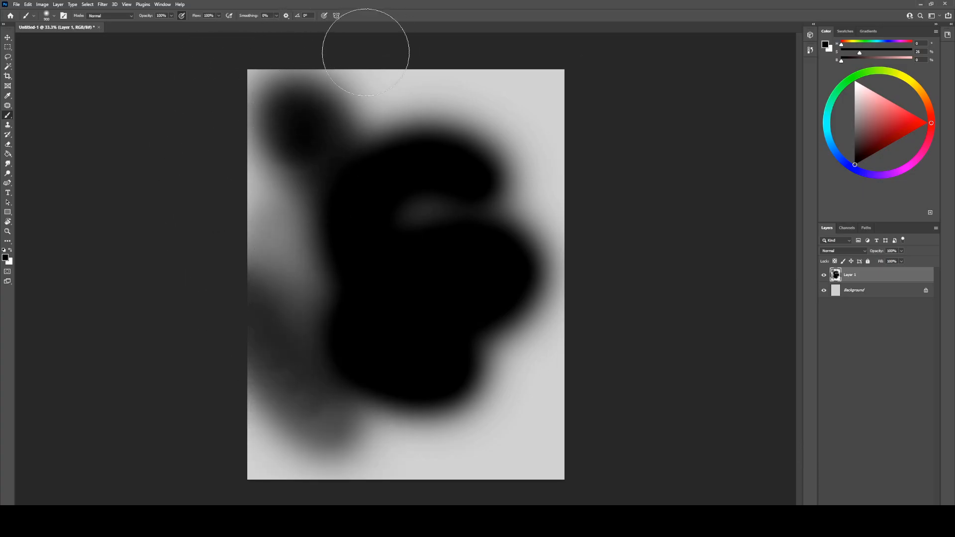
- Turn on pen pressure for brush size and dab soft spots along the right and bottom edges of the canvas
{"action": "left_click", "coordinate": [324, 16]}
{"action": "left_click", "coordinate": [518, 105]}
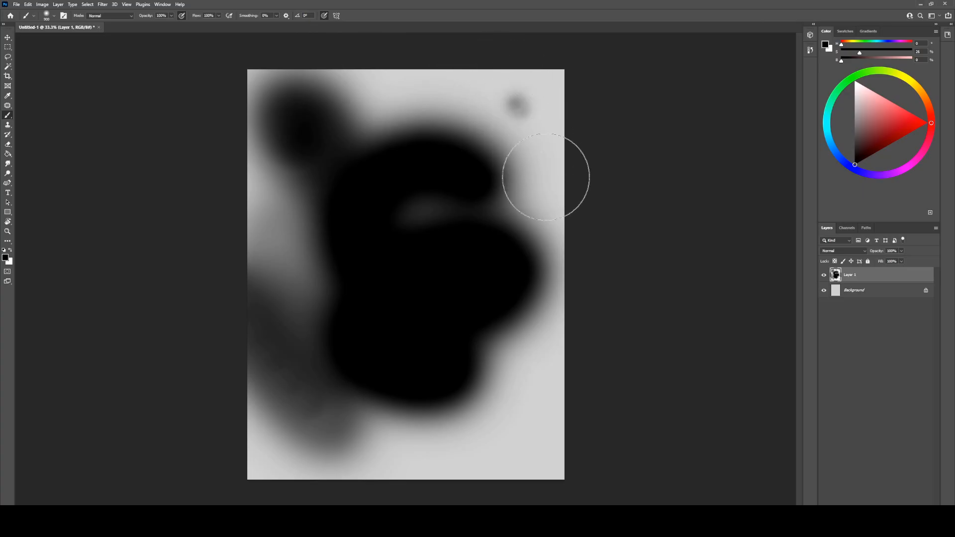
{"action": "left_click", "coordinate": [539, 158]}
{"action": "left_click_drag", "start_coordinate": [541, 176], "coordinate": [548, 199]}
{"action": "left_click", "coordinate": [552, 343]}
{"action": "left_click", "coordinate": [535, 418]}
{"action": "left_click", "coordinate": [415, 457]}
{"action": "left_click", "coordinate": [388, 440]}
{"action": "left_click", "coordinate": [477, 436]}
{"action": "left_click", "coordinate": [512, 376]}
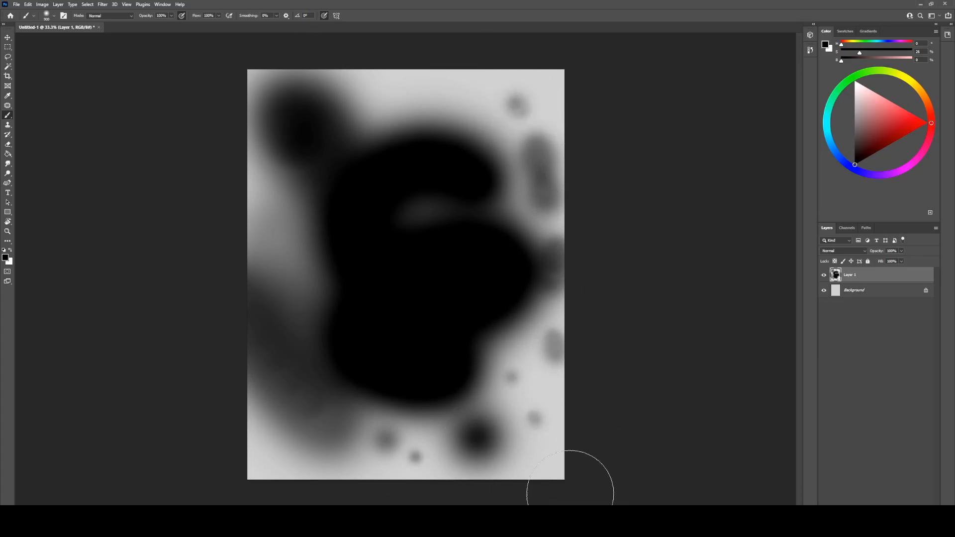
- Shrink the brush considerably and paint thin looping lines around the large black shape
{"action": "key", "text": "bracketleft"}
{"action": "key", "text": "bracketleft"}
{"action": "key", "text": "bracketleft"}
{"action": "key", "text": "bracketleft"}
{"action": "key", "text": "bracketleft"}
{"action": "key", "text": "bracketleft"}
{"action": "key", "text": "bracketleft"}
{"action": "key", "text": "bracketleft"}
{"action": "key", "text": "bracketleft"}
{"action": "key", "text": "bracketleft"}
{"action": "mouse_move", "coordinate": [366, 117]}
{"action": "left_mouse_down"}
{"action": "mouse_move", "coordinate": [397, 92]}
{"action": "mouse_move", "coordinate": [440, 89]}
{"action": "mouse_move", "coordinate": [422, 109]}
{"action": "mouse_move", "coordinate": [359, 136]}
{"action": "left_mouse_up"}
{"action": "mouse_move", "coordinate": [281, 217]}
{"action": "left_mouse_down"}
{"action": "mouse_move", "coordinate": [275, 235]}
{"action": "mouse_move", "coordinate": [300, 259]}
{"action": "mouse_move", "coordinate": [274, 287]}
{"action": "mouse_move", "coordinate": [303, 317]}
{"action": "mouse_move", "coordinate": [291, 368]}
{"action": "mouse_move", "coordinate": [297, 409]}
{"action": "left_mouse_up"}
{"action": "mouse_move", "coordinate": [359, 417]}
{"action": "left_mouse_down"}
{"action": "mouse_move", "coordinate": [343, 405]}
{"action": "mouse_move", "coordinate": [382, 448]}
{"action": "mouse_move", "coordinate": [448, 448]}
{"action": "mouse_move", "coordinate": [528, 358]}
{"action": "mouse_move", "coordinate": [500, 396]}
{"action": "left_mouse_up"}
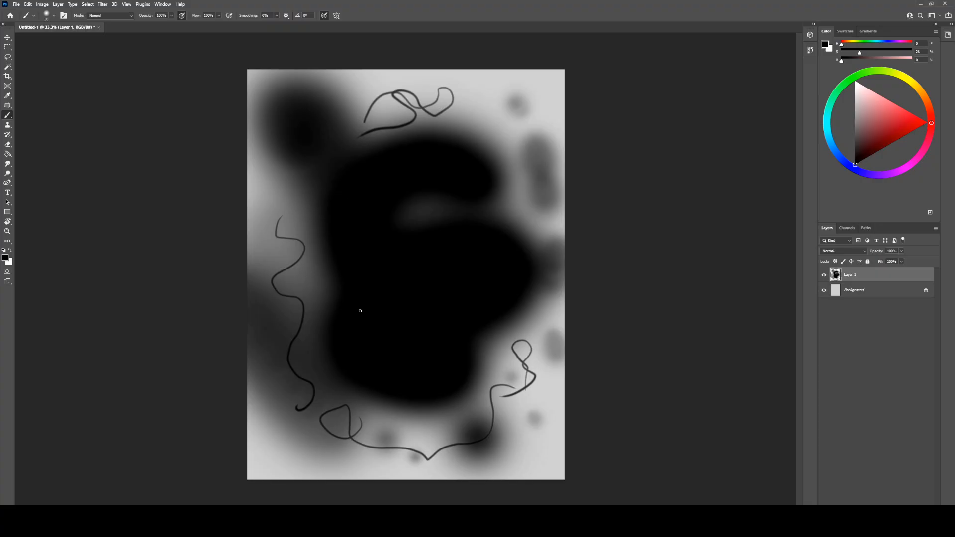
{"action": "mouse_move", "coordinate": [301, 259]}
{"action": "left_mouse_down"}
{"action": "mouse_move", "coordinate": [294, 265]}
{"action": "mouse_move", "coordinate": [309, 218]}
{"action": "mouse_move", "coordinate": [272, 196]}
{"action": "mouse_move", "coordinate": [326, 224]}
{"action": "mouse_move", "coordinate": [286, 252]}
{"action": "mouse_move", "coordinate": [314, 290]}
{"action": "mouse_move", "coordinate": [280, 342]}
{"action": "left_mouse_up"}
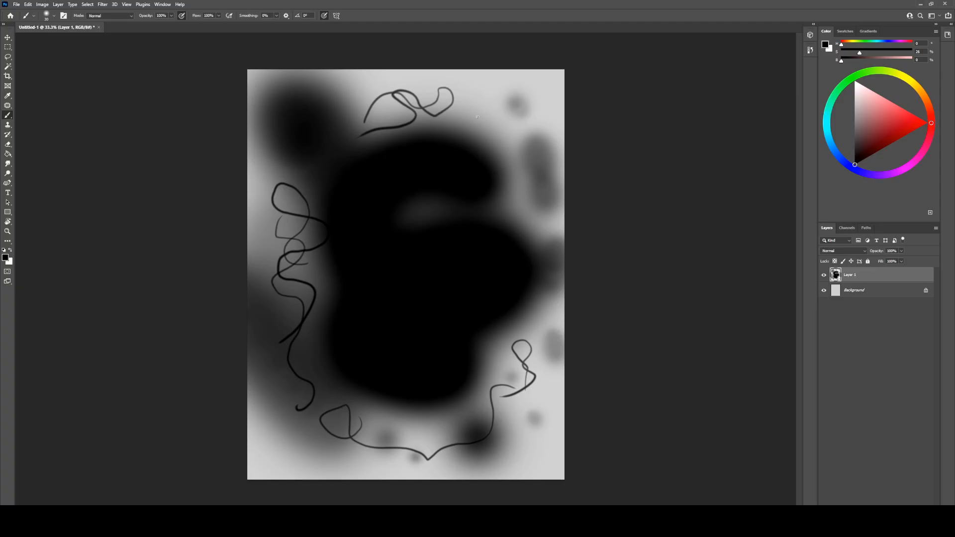
{"action": "mouse_move", "coordinate": [459, 151]}
{"action": "left_mouse_down"}
{"action": "mouse_move", "coordinate": [497, 111]}
{"action": "mouse_move", "coordinate": [473, 170]}
{"action": "mouse_move", "coordinate": [515, 321]}
{"action": "mouse_move", "coordinate": [483, 347]}
{"action": "mouse_move", "coordinate": [510, 406]}
{"action": "mouse_move", "coordinate": [473, 422]}
{"action": "left_mouse_up"}
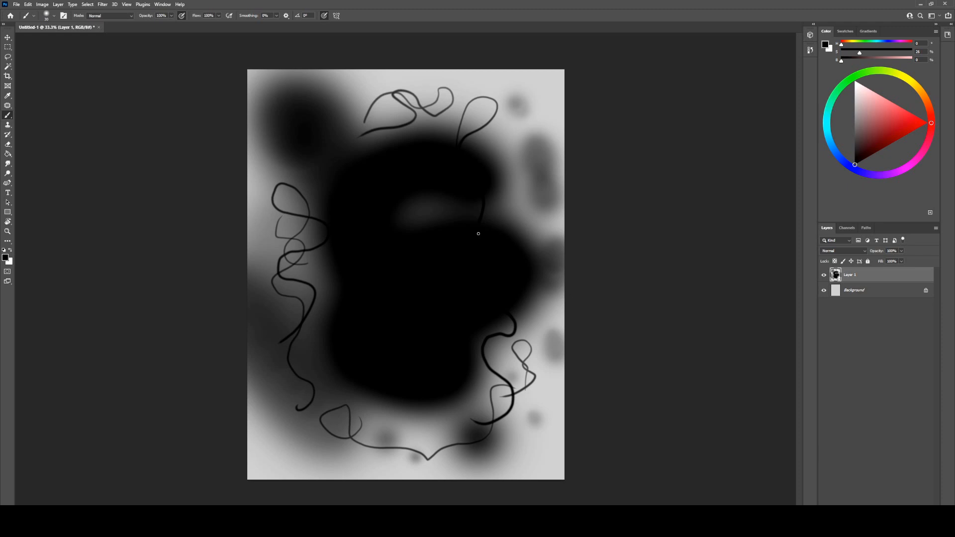
- Choose the Hard Round brush and paint crisp black strokes down the right edge of the canvas
{"action": "left_click", "coordinate": [47, 16]}
{"action": "left_click", "coordinate": [120, 138]}
{"action": "left_click", "coordinate": [532, 112]}
{"action": "mouse_move", "coordinate": [531, 93]}
{"action": "left_mouse_down"}
{"action": "mouse_move", "coordinate": [539, 149]}
{"action": "mouse_move", "coordinate": [554, 164]}
{"action": "left_mouse_up"}
{"action": "mouse_move", "coordinate": [558, 114]}
{"action": "left_mouse_down"}
{"action": "mouse_move", "coordinate": [532, 126]}
{"action": "mouse_move", "coordinate": [536, 207]}
{"action": "mouse_move", "coordinate": [510, 230]}
{"action": "mouse_move", "coordinate": [549, 270]}
{"action": "mouse_move", "coordinate": [521, 314]}
{"action": "left_mouse_up"}
{"action": "mouse_move", "coordinate": [532, 325]}
{"action": "left_mouse_down"}
{"action": "mouse_move", "coordinate": [553, 349]}
{"action": "mouse_move", "coordinate": [525, 431]}
{"action": "left_mouse_up"}
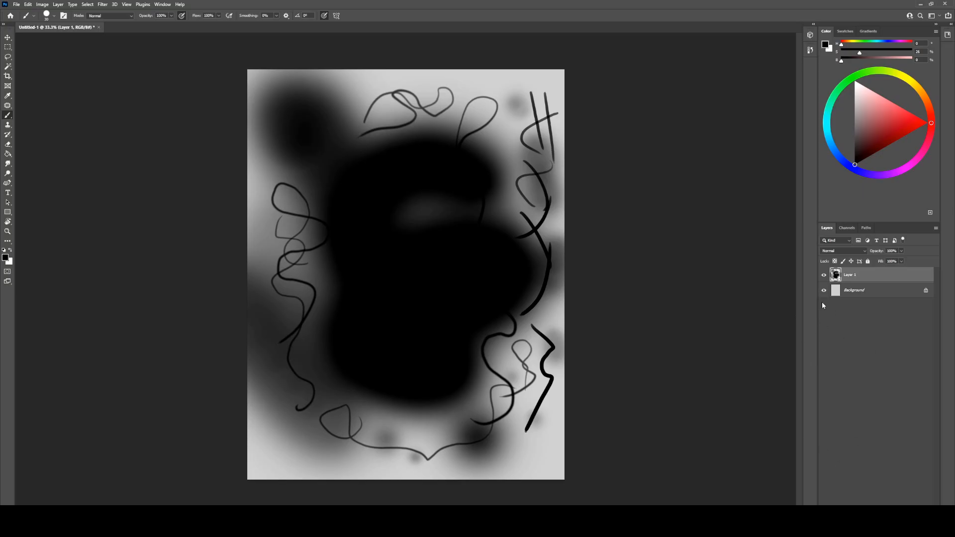
- Hide Layer 1 and add a new empty layer above it
{"action": "left_click", "coordinate": [823, 274]}
{"action": "key", "text": "ctrl+shift+alt+n"}
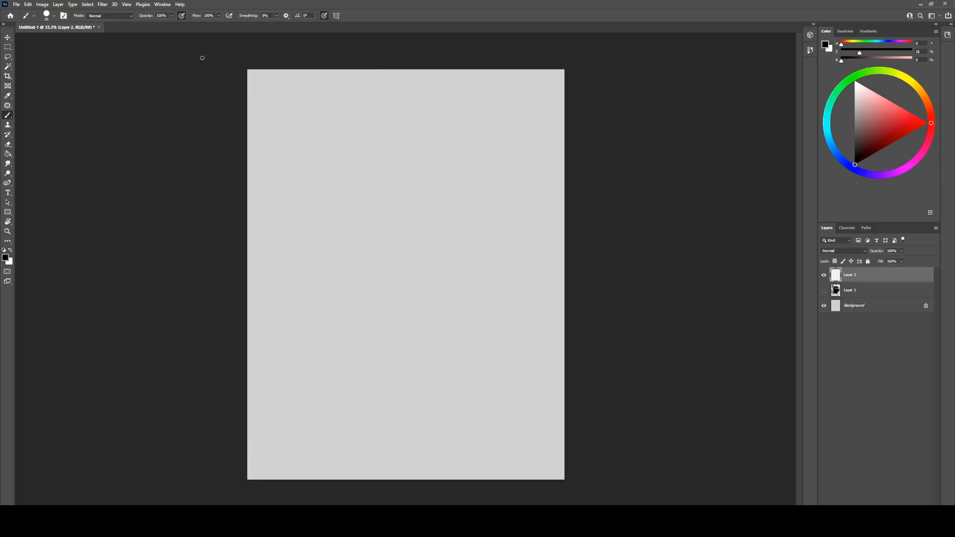
{"action": "left_click", "coordinate": [54, 15]}
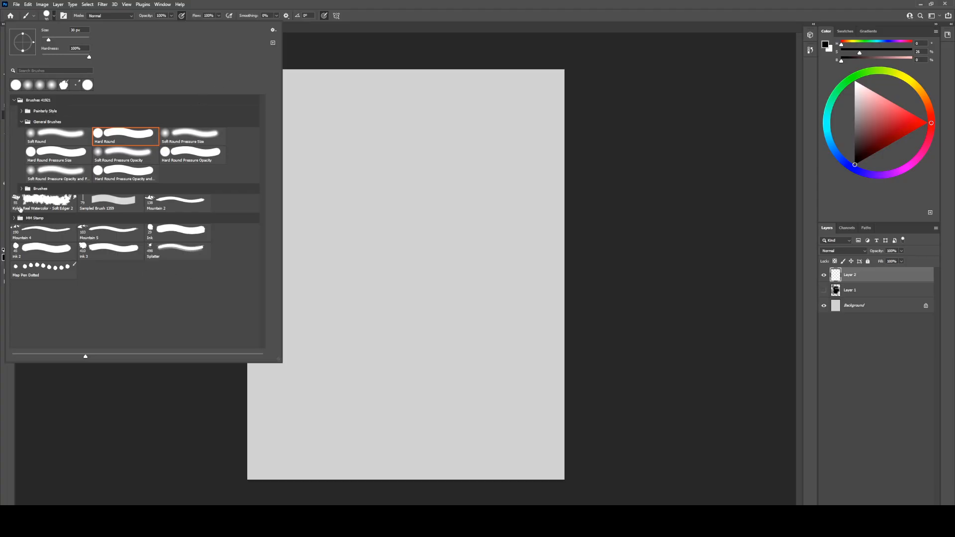
{"action": "left_click", "coordinate": [55, 15]}
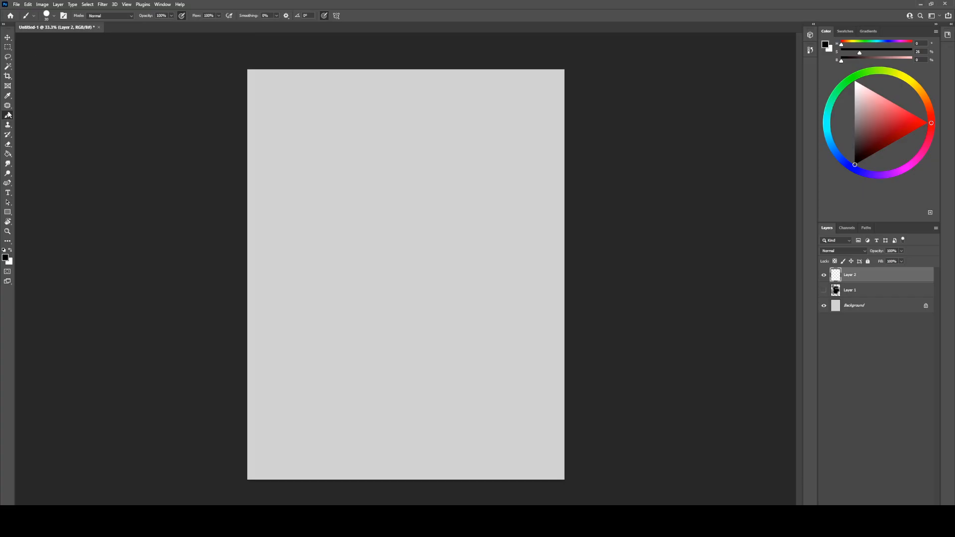
{"action": "left_click_drag", "start_coordinate": [383, 180], "coordinate": [260, 234]}
{"action": "key", "text": "ctrl+z"}
- Import the BMR Williams Map Brush Pack file from the How to Draw Maps Class Assets folder into the brush presets
{"action": "left_click", "coordinate": [53, 16]}
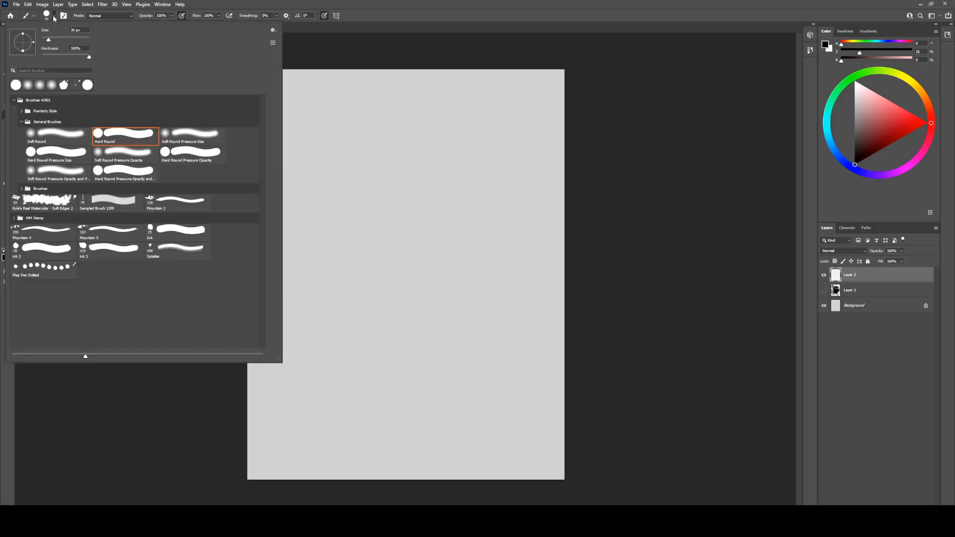
{"action": "left_click", "coordinate": [273, 30]}
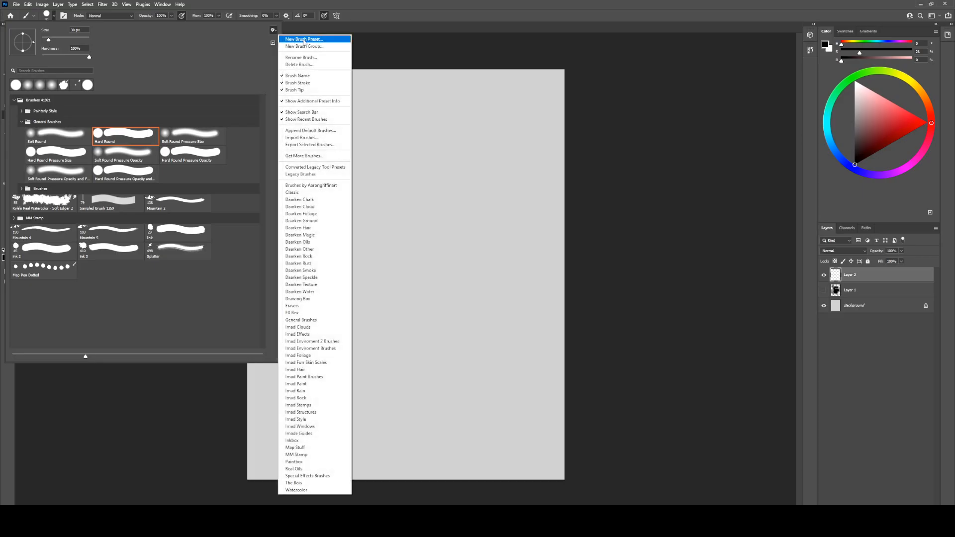
{"action": "left_click", "coordinate": [294, 139]}
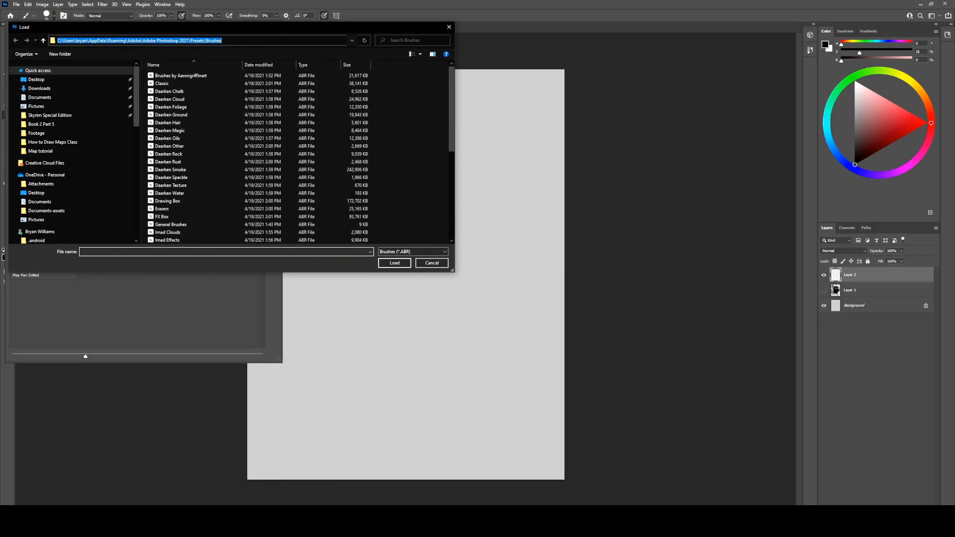
{"action": "key", "text": "Return"}
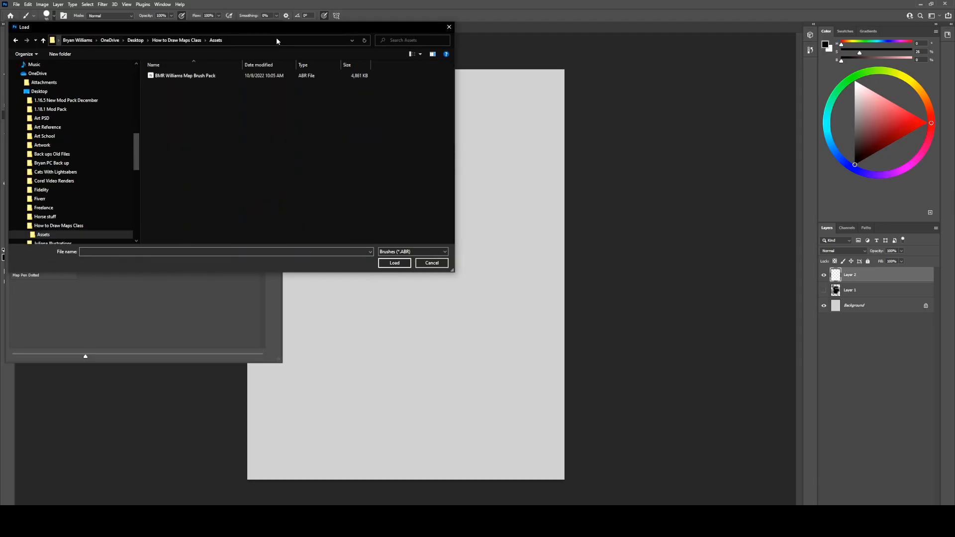
{"action": "left_click_drag", "start_coordinate": [208, 26], "coordinate": [429, 100]}
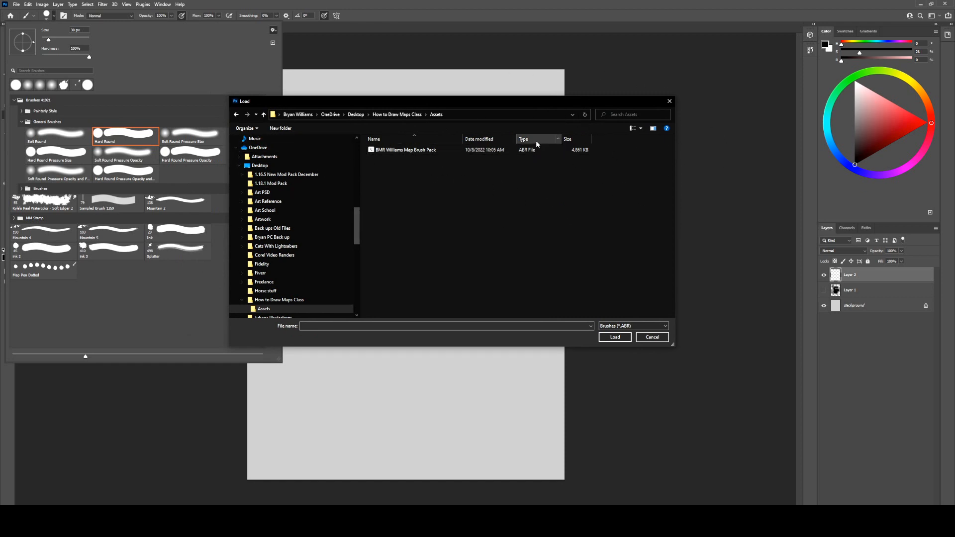
{"action": "double_click", "coordinate": [426, 150]}
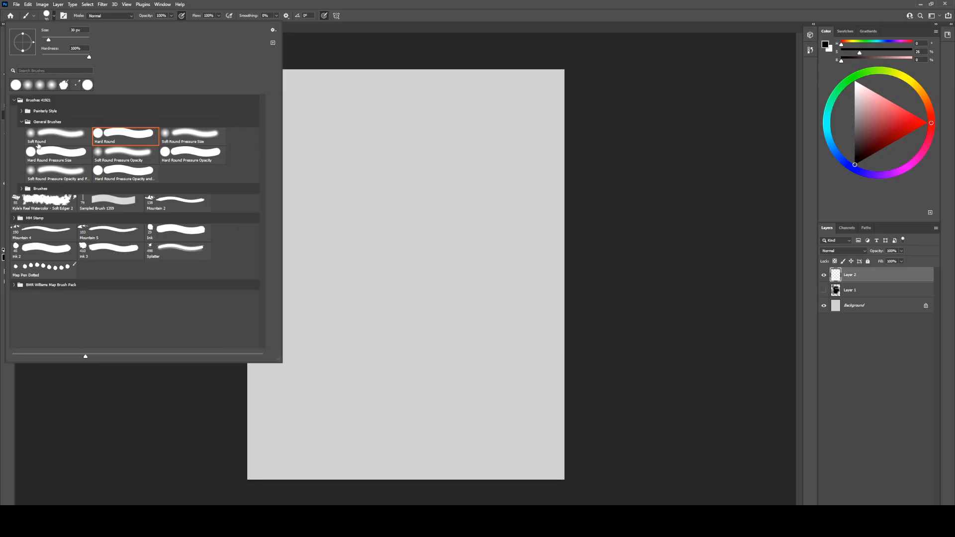
- Expand the imported map brush pack and its subgroup and look through the brushes it contains
{"action": "left_click", "coordinate": [14, 285]}
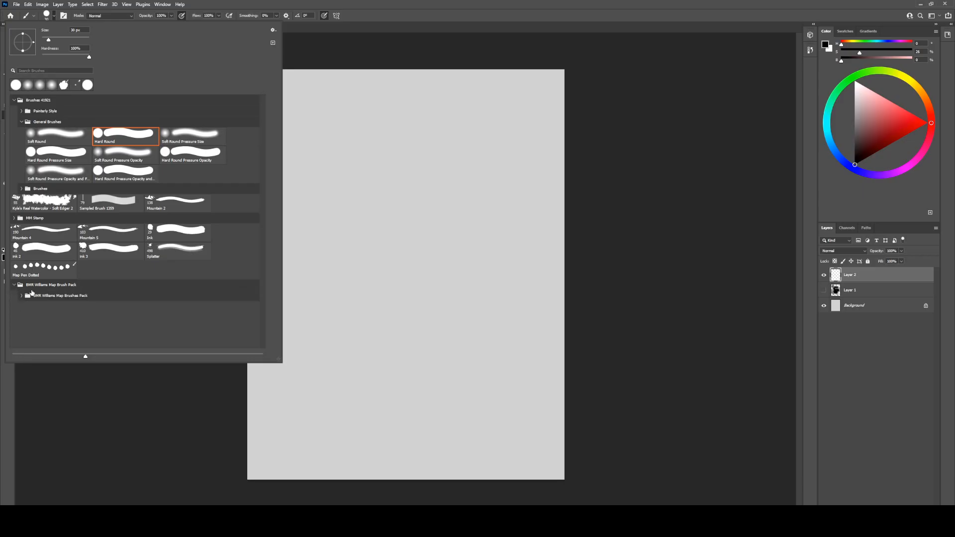
{"action": "left_click", "coordinate": [21, 295]}
{"action": "scroll", "coordinate": [48, 296], "scroll_direction": "down", "scroll_amount": 5}
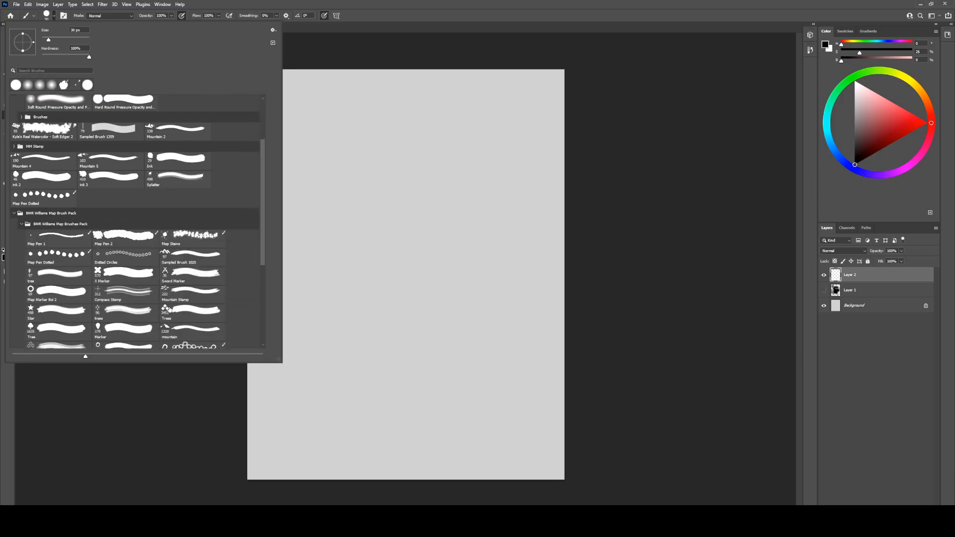
{"action": "scroll", "coordinate": [14, 226], "scroll_direction": "down", "scroll_amount": 3}
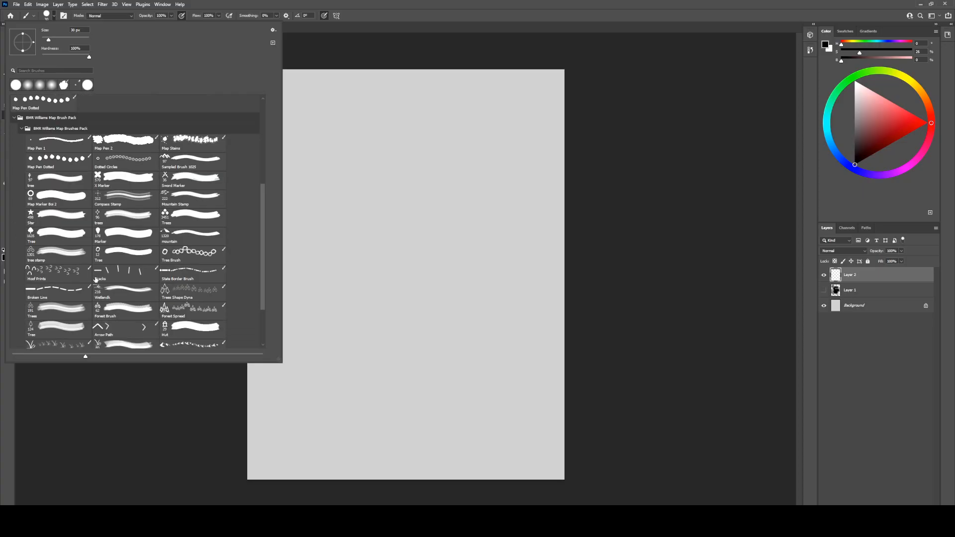
{"action": "scroll", "coordinate": [167, 285], "scroll_direction": "up", "scroll_amount": 2}
{"action": "scroll", "coordinate": [167, 285], "scroll_direction": "up", "scroll_amount": 1}
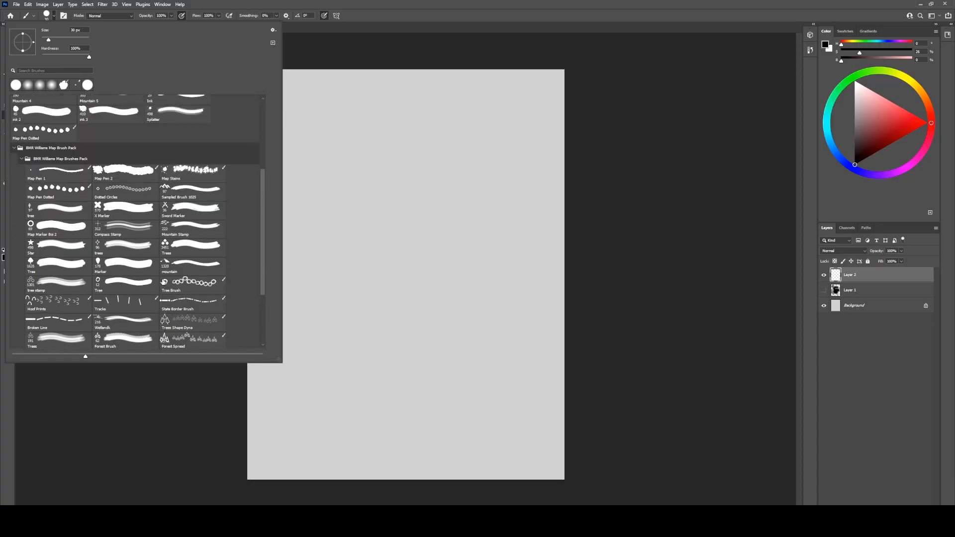
- Delete the BMR Williams Map Brush Pack group from the brush presets and return to the canvas
{"action": "right_click", "coordinate": [60, 151]}
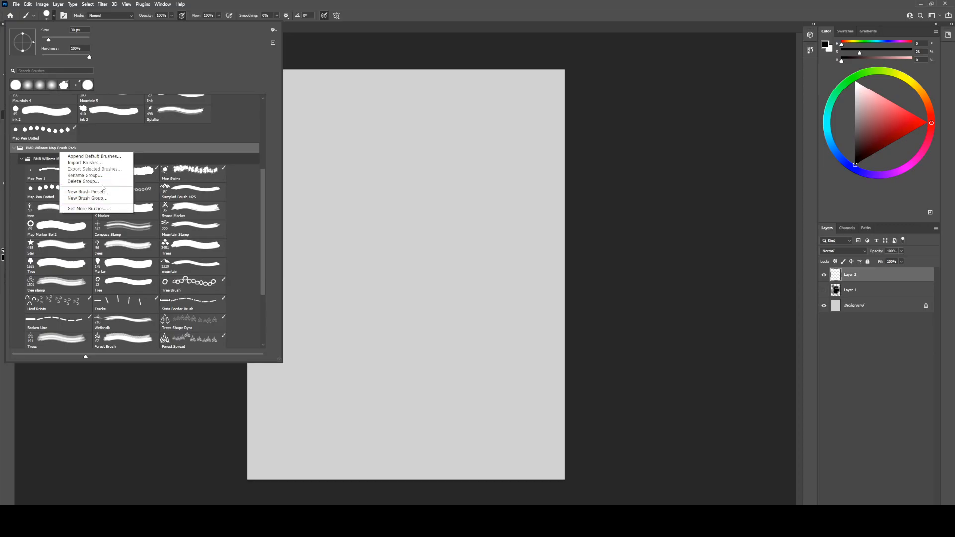
{"action": "left_click", "coordinate": [83, 181]}
{"action": "left_click", "coordinate": [454, 192]}
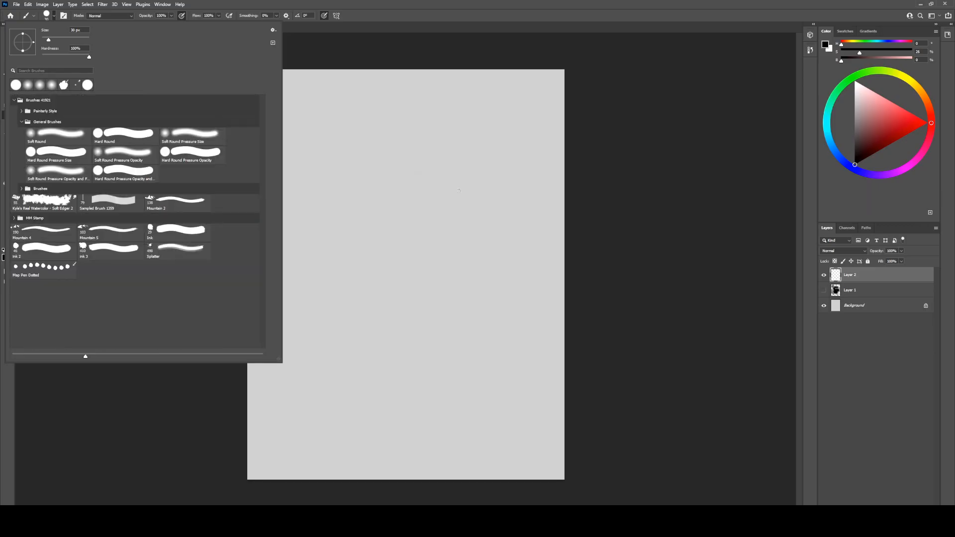
{"action": "left_click", "coordinate": [494, 65]}
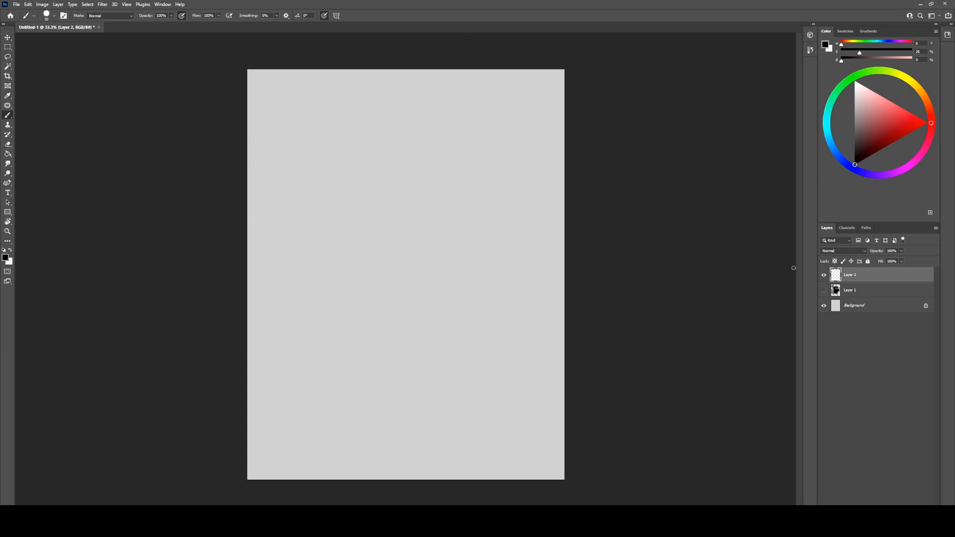
- Paint a small lumpy black blob near the middle of the new layer, enlarging and shrinking the Hard Round brush
{"action": "mouse_move", "coordinate": [386, 234]}
{"action": "left_mouse_down"}
{"action": "mouse_move", "coordinate": [409, 223]}
{"action": "mouse_move", "coordinate": [395, 217]}
{"action": "mouse_move", "coordinate": [402, 241]}
{"action": "mouse_move", "coordinate": [416, 226]}
{"action": "mouse_move", "coordinate": [410, 218]}
{"action": "mouse_move", "coordinate": [424, 245]}
{"action": "mouse_move", "coordinate": [407, 242]}
{"action": "mouse_move", "coordinate": [422, 212]}
{"action": "mouse_move", "coordinate": [411, 237]}
{"action": "left_mouse_up"}
{"action": "key", "text": "bracketright"}
{"action": "key", "text": "bracketright"}
{"action": "key", "text": "bracketright"}
{"action": "key", "text": "bracketright"}
{"action": "key", "text": "bracketleft"}
{"action": "key", "text": "bracketleft"}
{"action": "key", "text": "bracketleft"}
{"action": "key", "text": "bracketleft"}
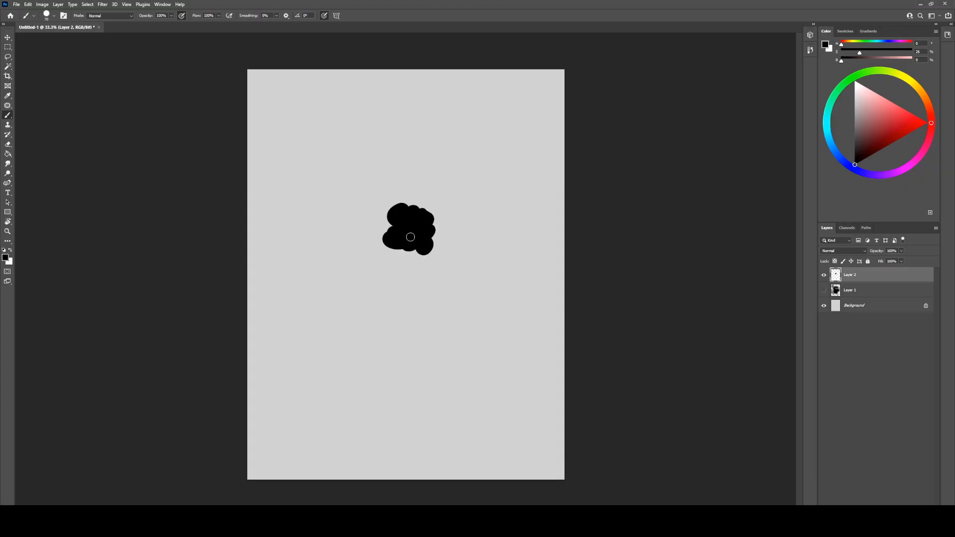
- Hide the Background layer and draw a rectangular marquee selection around the black blob
{"action": "left_click", "coordinate": [824, 306]}
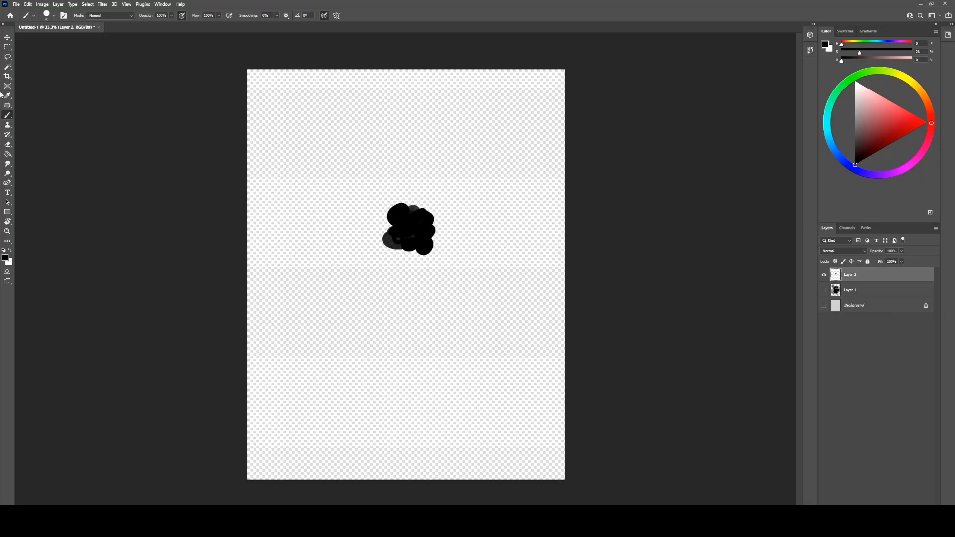
{"action": "left_click", "coordinate": [8, 47]}
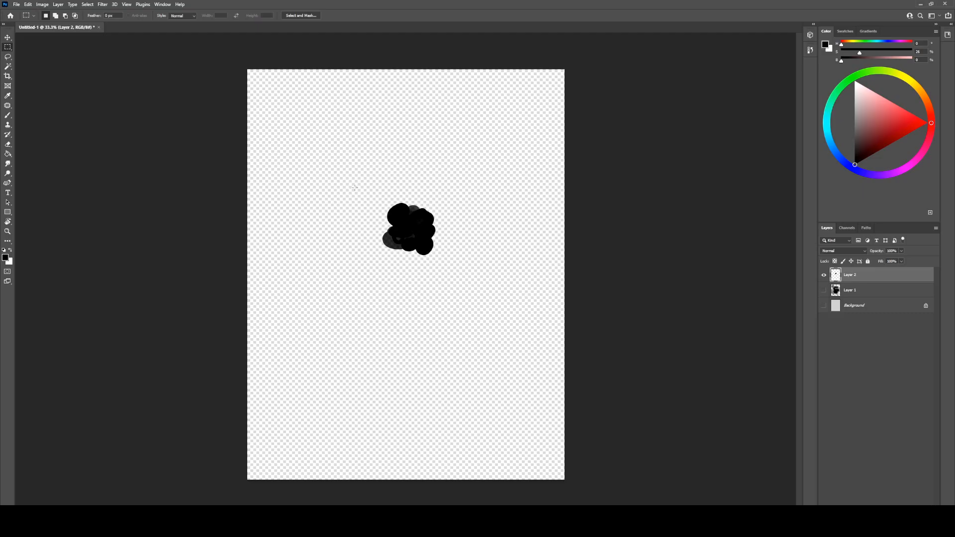
{"action": "left_click_drag", "start_coordinate": [360, 184], "coordinate": [457, 267]}
- Define the selected blob as a new brush preset named Samp
{"action": "left_click", "coordinate": [28, 4]}
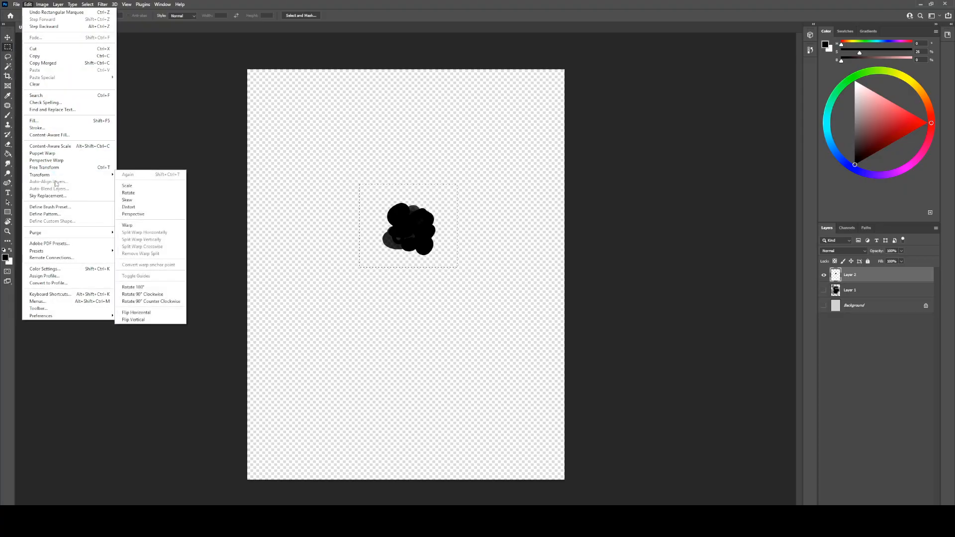
{"action": "left_click", "coordinate": [70, 207]}
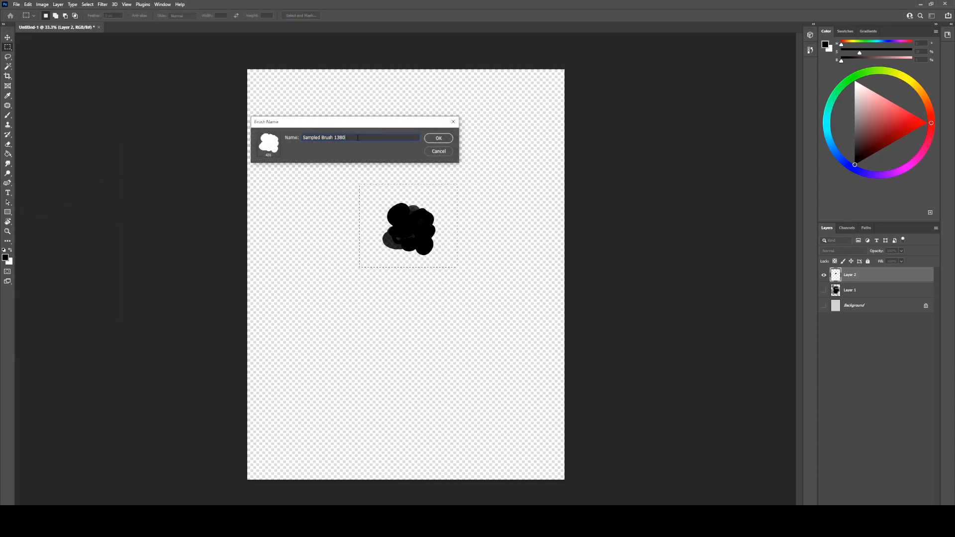
{"action": "mouse_move", "coordinate": [348, 140]}
{"action": "left_mouse_down"}
{"action": "mouse_move", "coordinate": [305, 146]}
{"action": "mouse_move", "coordinate": [344, 140]}
{"action": "mouse_move", "coordinate": [166, 236]}
{"action": "left_mouse_up"}
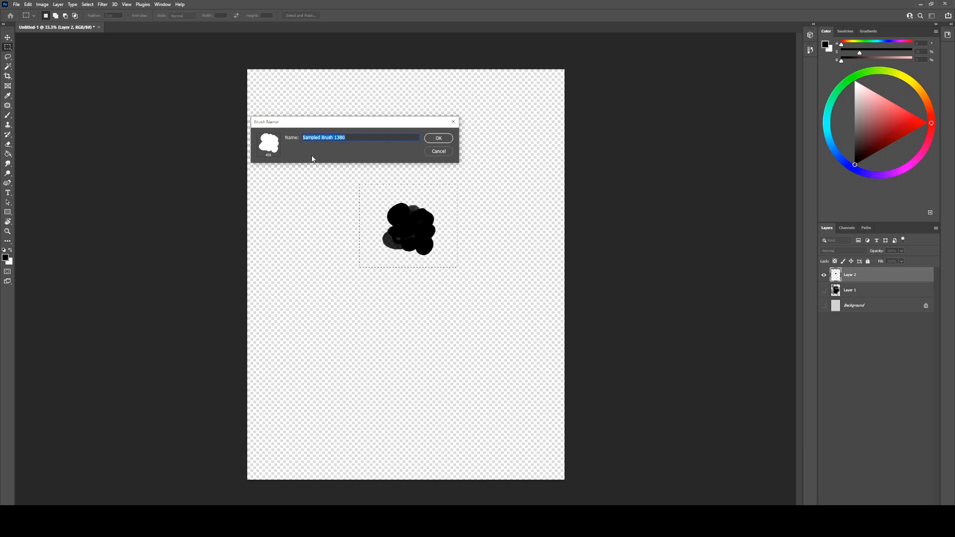
{"action": "type", "text": "Sky"}
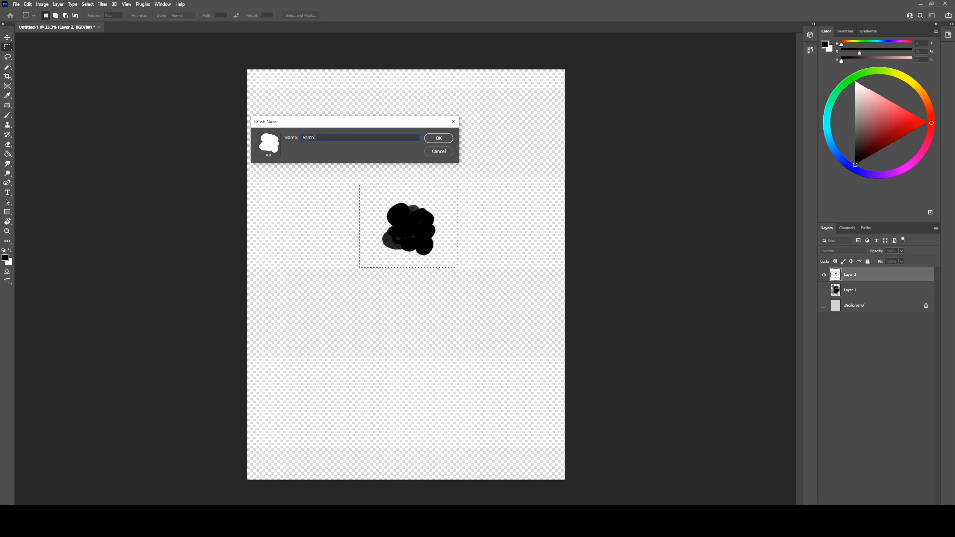
{"action": "key", "text": "Return"}
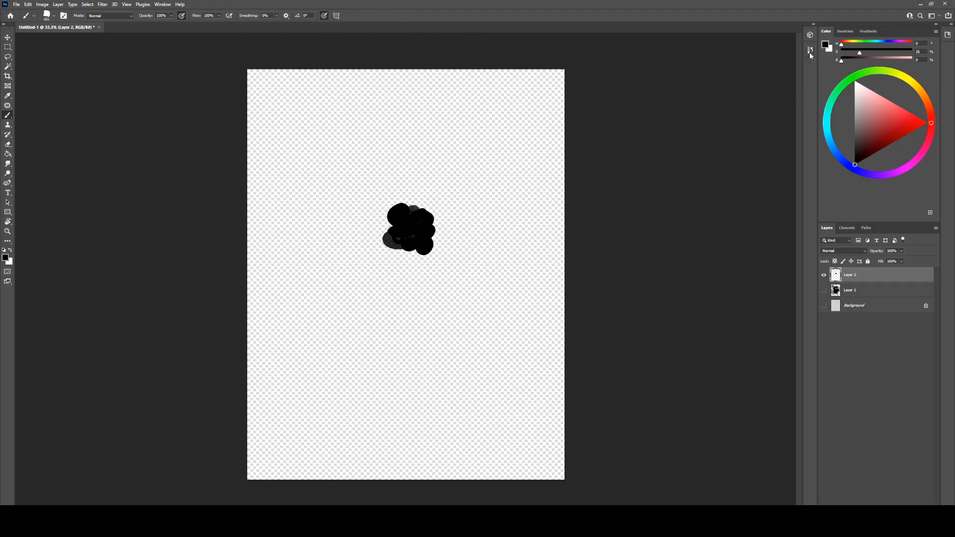
{"action": "left_click", "coordinate": [811, 51]}
{"action": "left_click", "coordinate": [810, 51]}
{"action": "left_click", "coordinate": [811, 36]}
{"action": "left_click", "coordinate": [811, 35]}
- Try the new blob brush with a single stamp above the original blob and broad curving strokes across the canvas
{"action": "left_click_drag", "start_coordinate": [450, 132], "coordinate": [447, 129]}
{"action": "mouse_move", "coordinate": [527, 262]}
{"action": "left_mouse_down"}
{"action": "mouse_move", "coordinate": [517, 259]}
{"action": "mouse_move", "coordinate": [497, 318]}
{"action": "left_mouse_up"}
{"action": "mouse_move", "coordinate": [378, 314]}
{"action": "left_mouse_down"}
{"action": "mouse_move", "coordinate": [477, 299]}
{"action": "mouse_move", "coordinate": [495, 181]}
{"action": "left_mouse_up"}
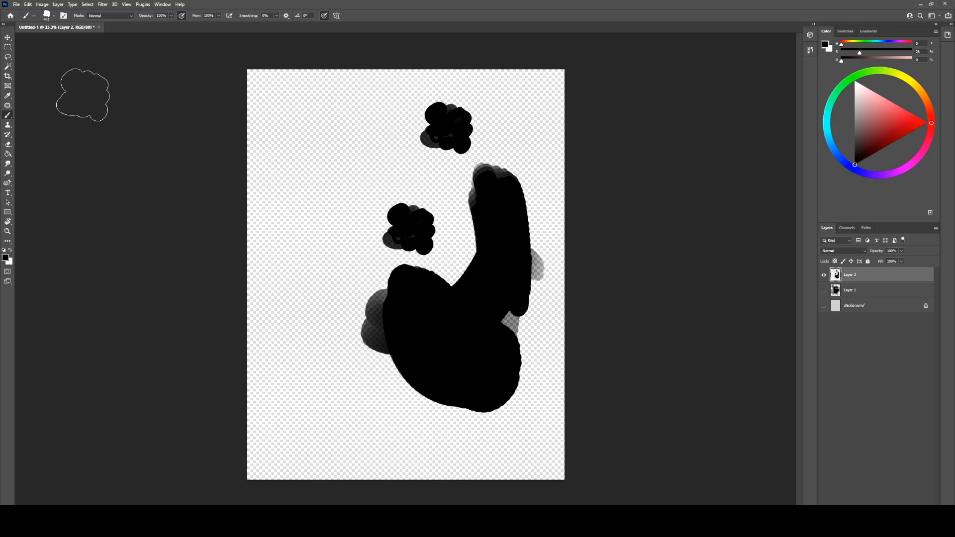
- Display the brush settings and paint blob-brush test strokes along the right edge of the canvas, then collapse the settings
{"action": "left_click", "coordinate": [163, 4]}
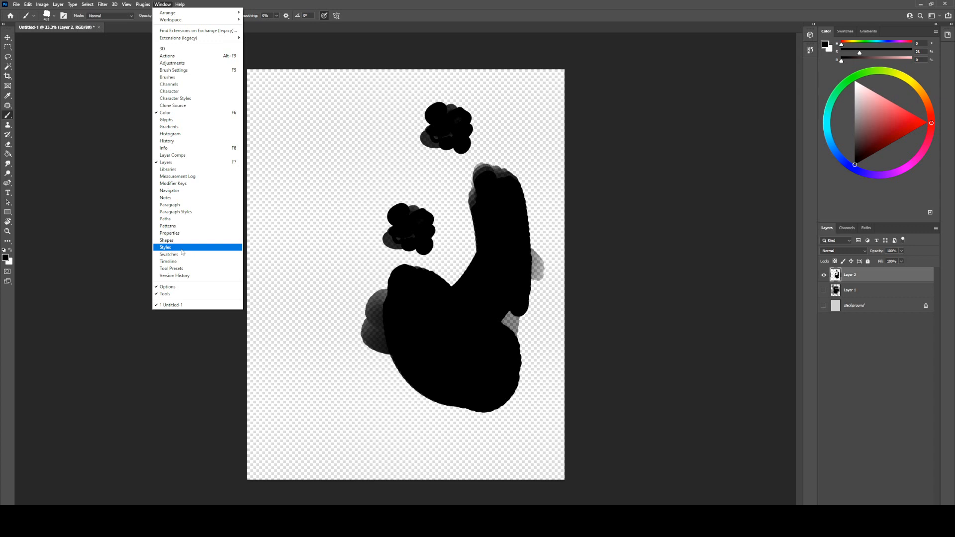
{"action": "left_click", "coordinate": [199, 70]}
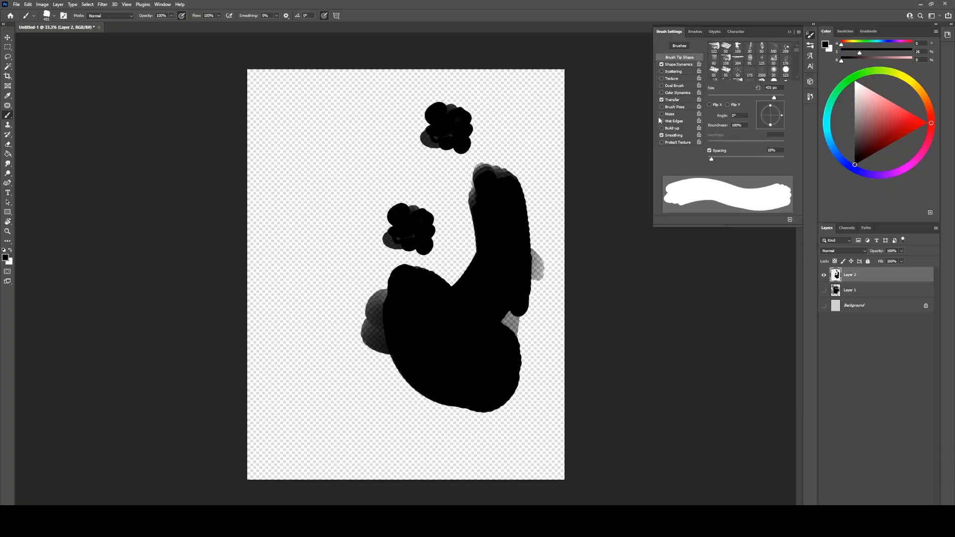
{"action": "mouse_move", "coordinate": [530, 115]}
{"action": "left_mouse_down"}
{"action": "mouse_move", "coordinate": [553, 162]}
{"action": "mouse_move", "coordinate": [559, 126]}
{"action": "mouse_move", "coordinate": [518, 115]}
{"action": "left_mouse_up"}
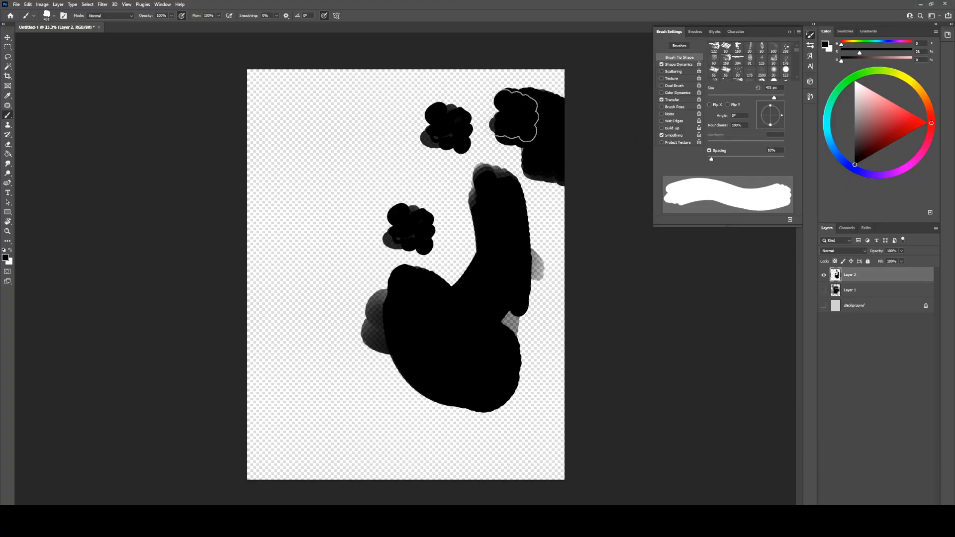
{"action": "mouse_move", "coordinate": [572, 198]}
{"action": "left_mouse_down"}
{"action": "mouse_move", "coordinate": [552, 231]}
{"action": "mouse_move", "coordinate": [555, 321]}
{"action": "left_mouse_up"}
{"action": "mouse_move", "coordinate": [557, 404]}
{"action": "left_mouse_down"}
{"action": "mouse_move", "coordinate": [517, 443]}
{"action": "mouse_move", "coordinate": [522, 433]}
{"action": "left_mouse_up"}
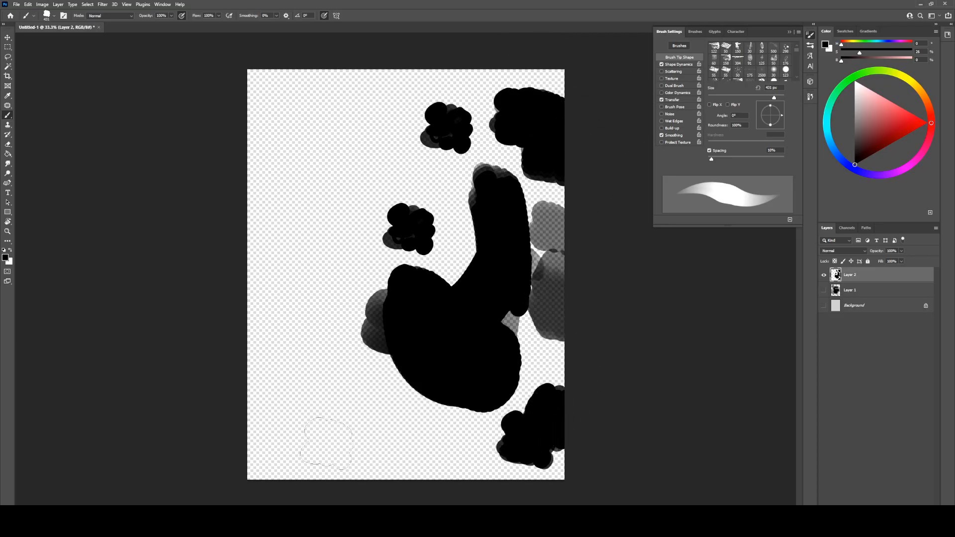
{"action": "left_click", "coordinate": [789, 33]}
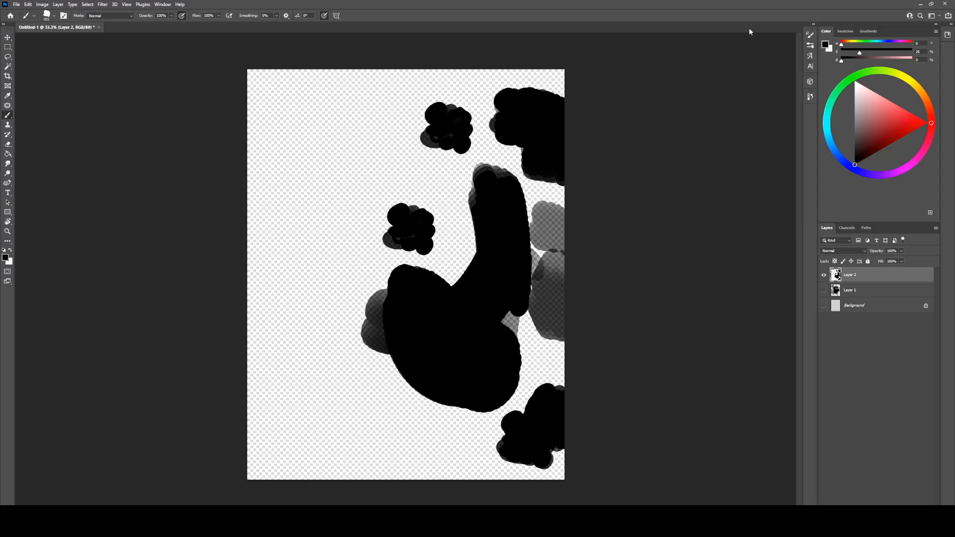
- Select the entire canvas with the rectangular marquee and delete all paint from Layer 2
{"action": "left_click", "coordinate": [7, 47]}
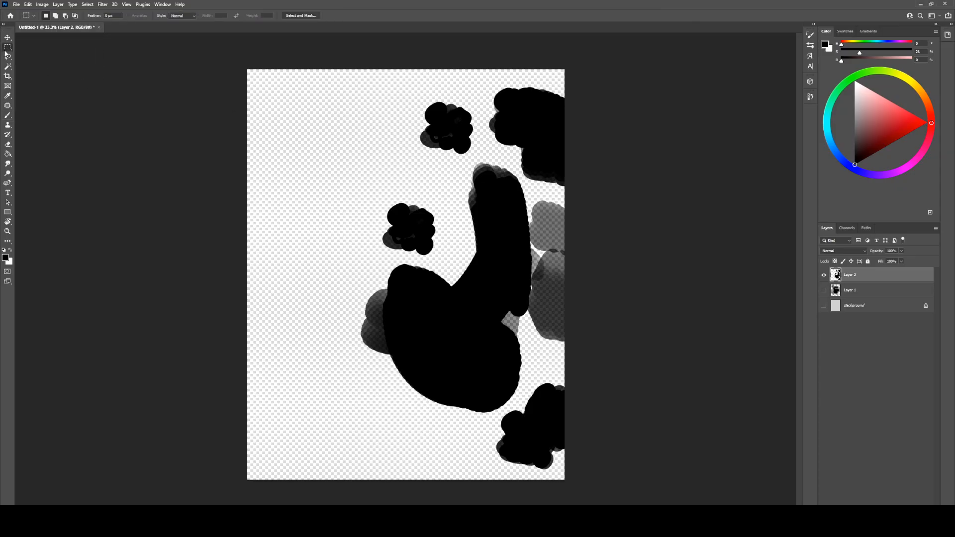
{"action": "left_click_drag", "start_coordinate": [212, 56], "coordinate": [572, 485]}
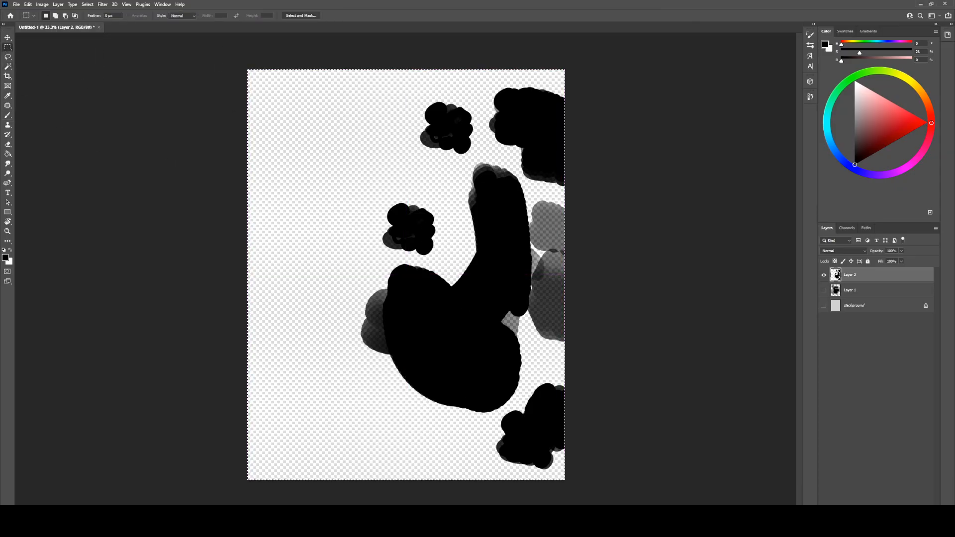
{"action": "key", "text": "Delete"}
- Switch to the Paint Bucket tool and set its fill source to Pattern
{"action": "key", "text": "b"}
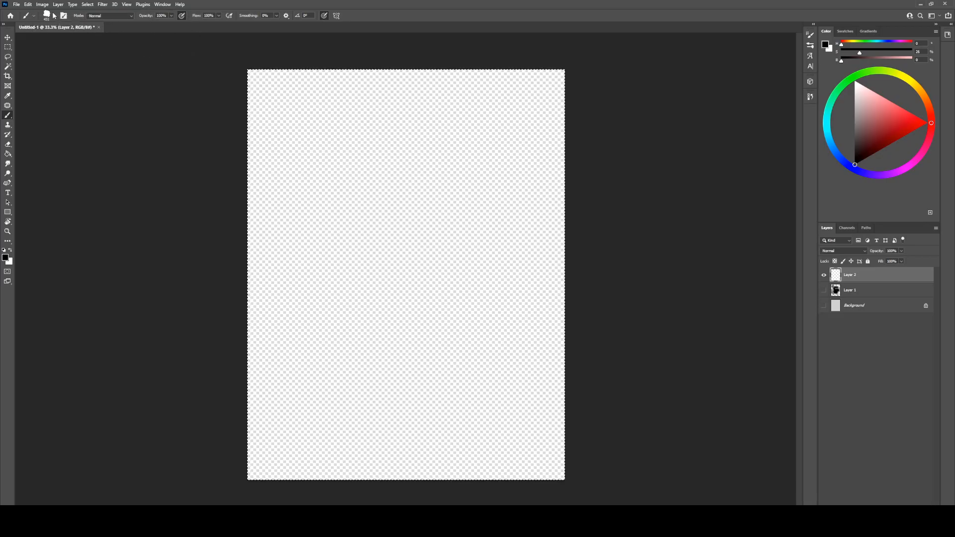
{"action": "key", "text": "g"}
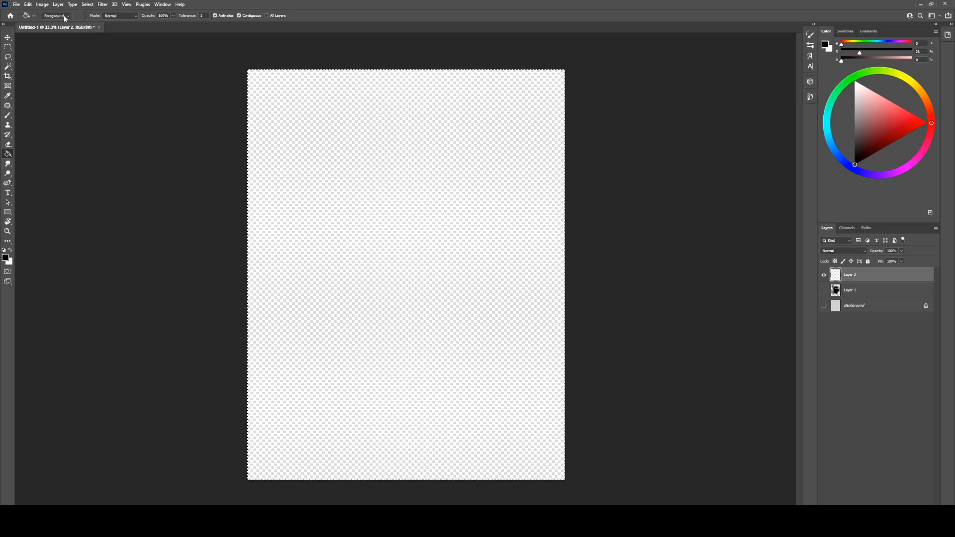
{"action": "left_click", "coordinate": [56, 30]}
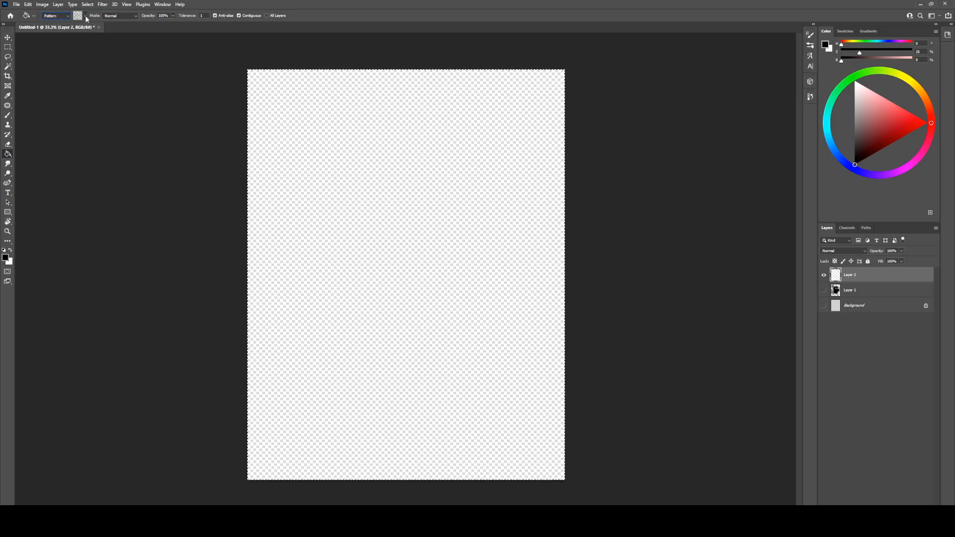
- Start importing patterns for the Paint Bucket fill and browse to the How to Draw Maps Class\Assets folder
{"action": "left_click", "coordinate": [85, 15]}
{"action": "left_click", "coordinate": [77, 15]}
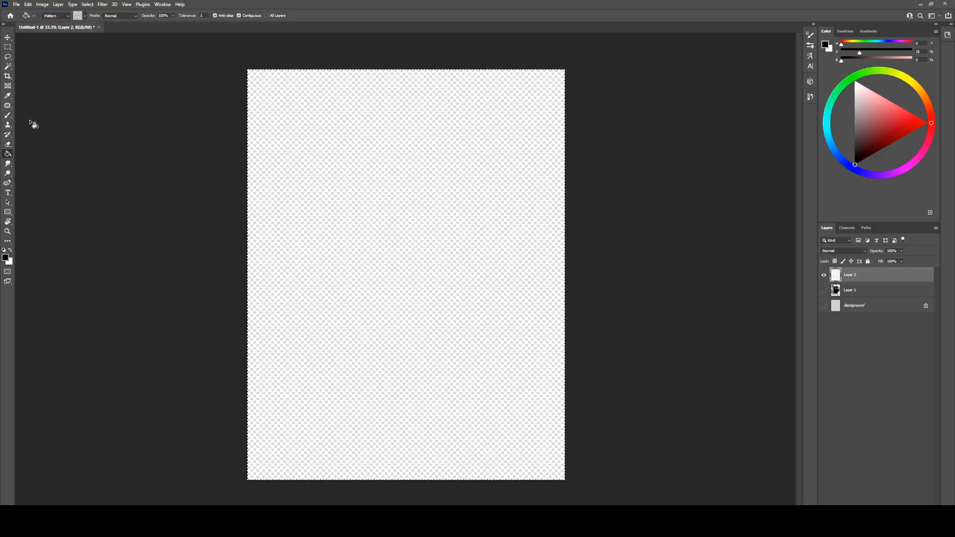
{"action": "left_click", "coordinate": [85, 16]}
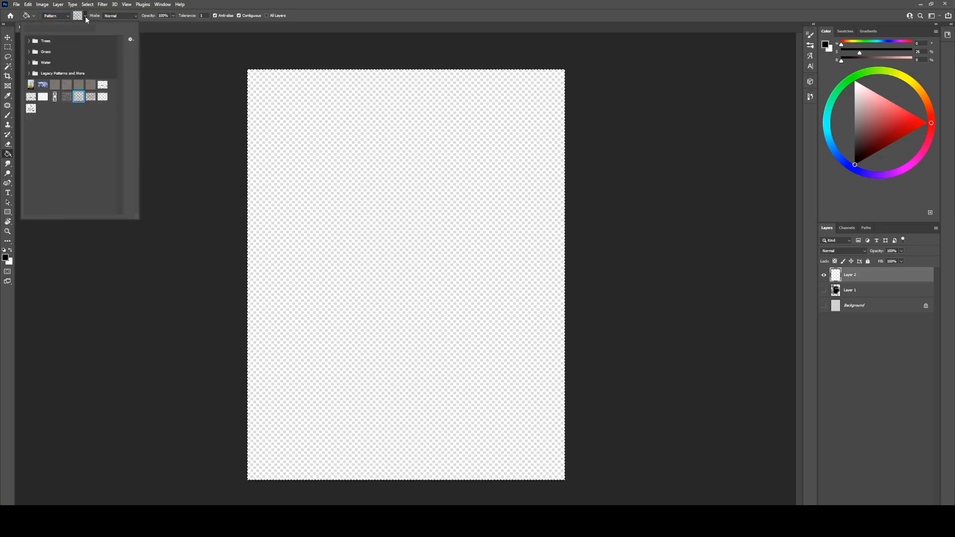
{"action": "left_click", "coordinate": [130, 40]}
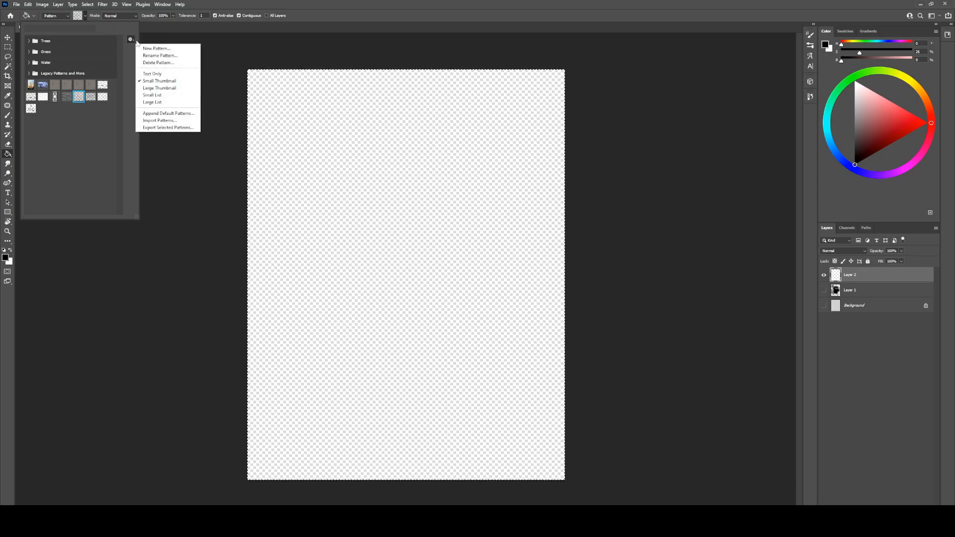
{"action": "left_click", "coordinate": [184, 121]}
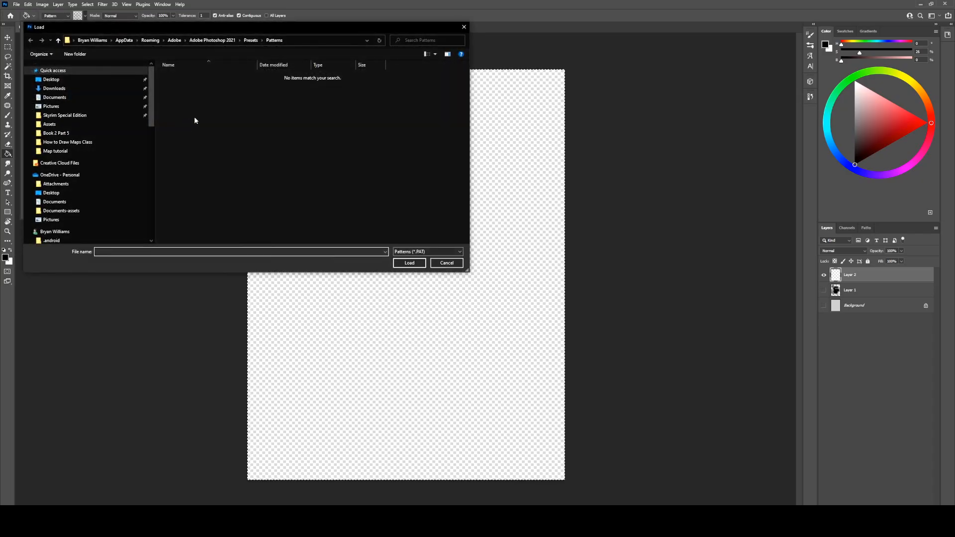
{"action": "left_click", "coordinate": [309, 40]}
{"action": "type", "text": "C:\\Users\\Bryan Williams\\OneDrive\\Desktop\\How to Draw Maps Class\\Assets"}
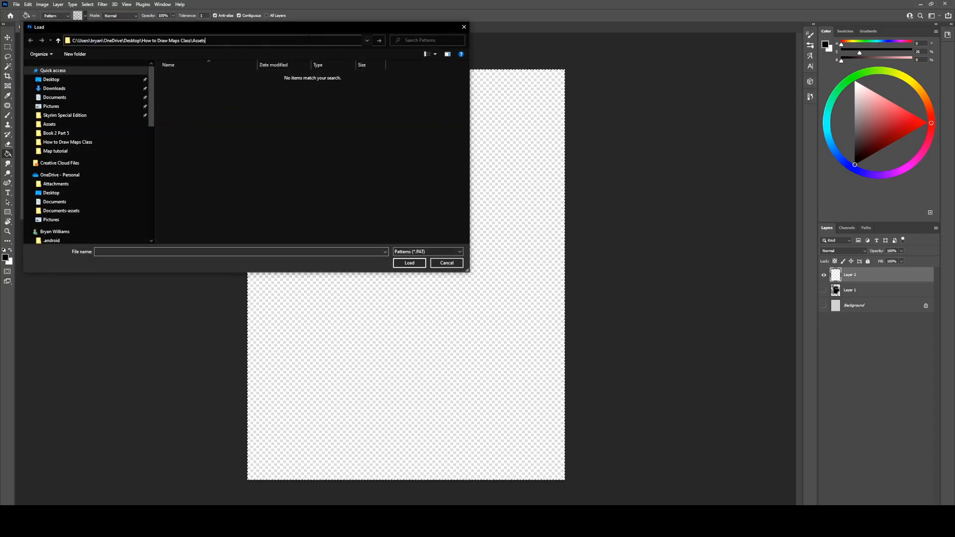
{"action": "key", "text": "Return"}
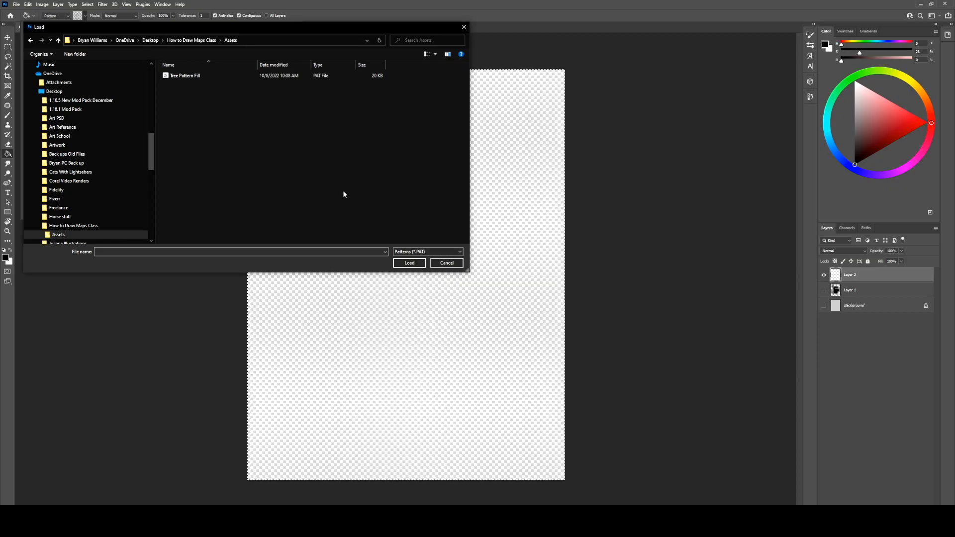
- Close the pattern import dialog without loading a file and switch to the Move tool
{"action": "left_click", "coordinate": [464, 26]}
{"action": "left_click", "coordinate": [461, 52]}
{"action": "key", "text": "v"}
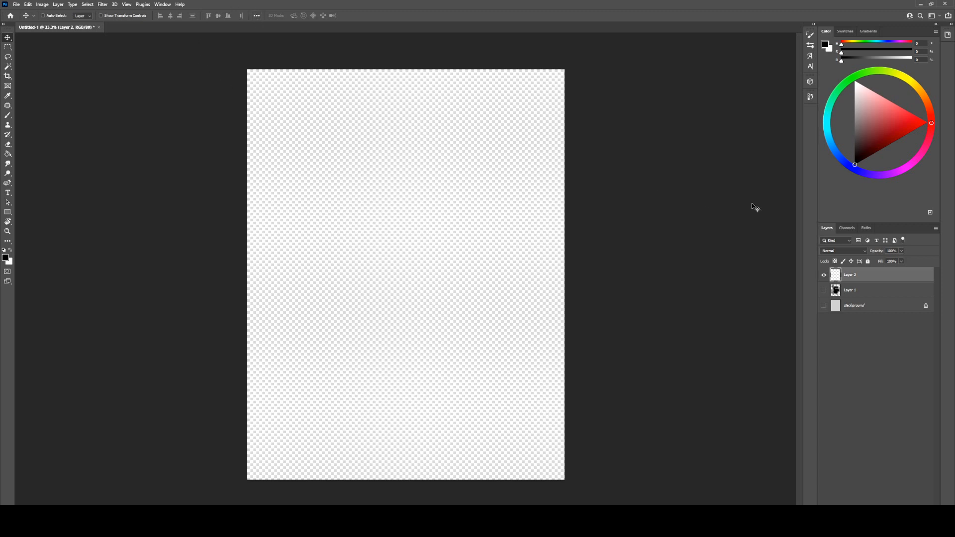
- Examine the display modes offered for the Color panel, keeping Color Wheel selected
{"action": "right_click", "coordinate": [827, 32]}
{"action": "left_click", "coordinate": [766, 84]}
{"action": "left_click", "coordinate": [935, 32]}
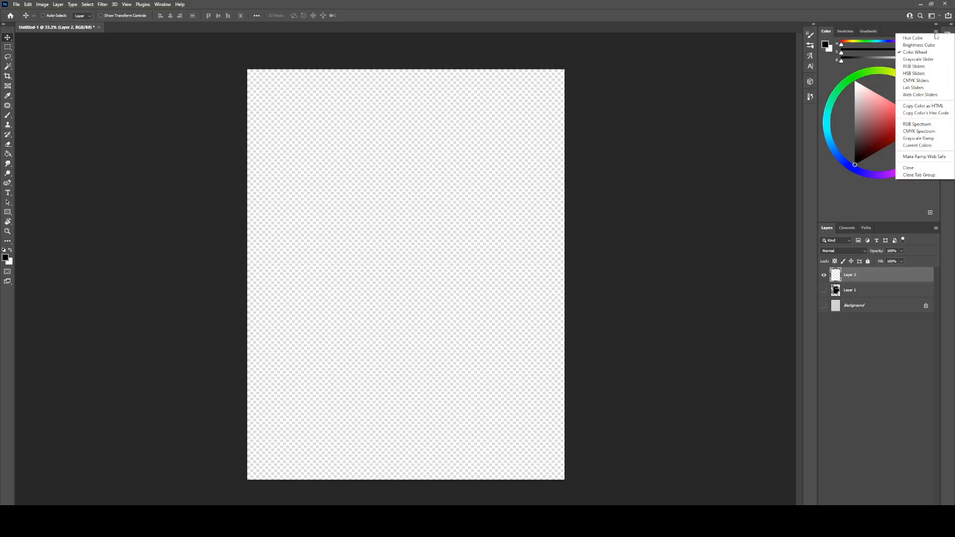
{"action": "left_click", "coordinate": [934, 52]}
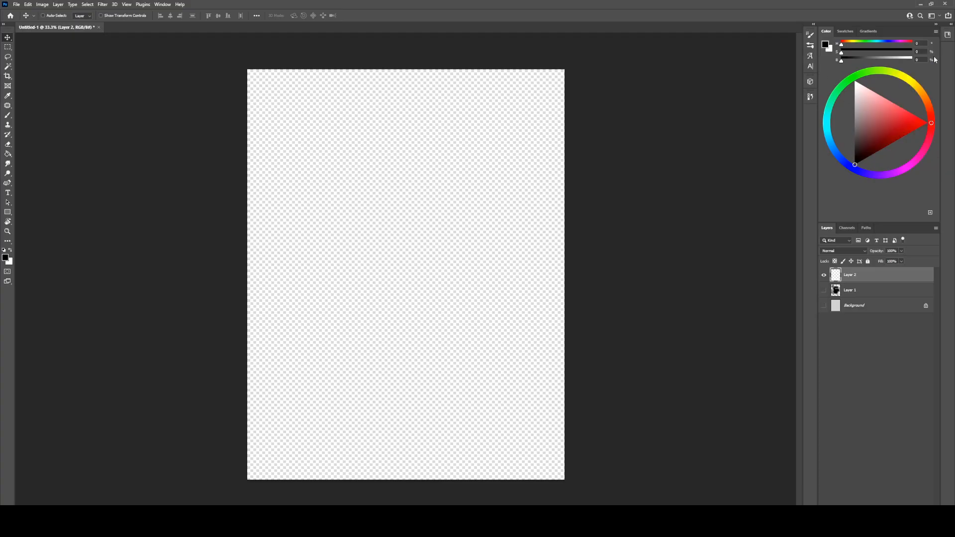
{"action": "left_click", "coordinate": [936, 32]}
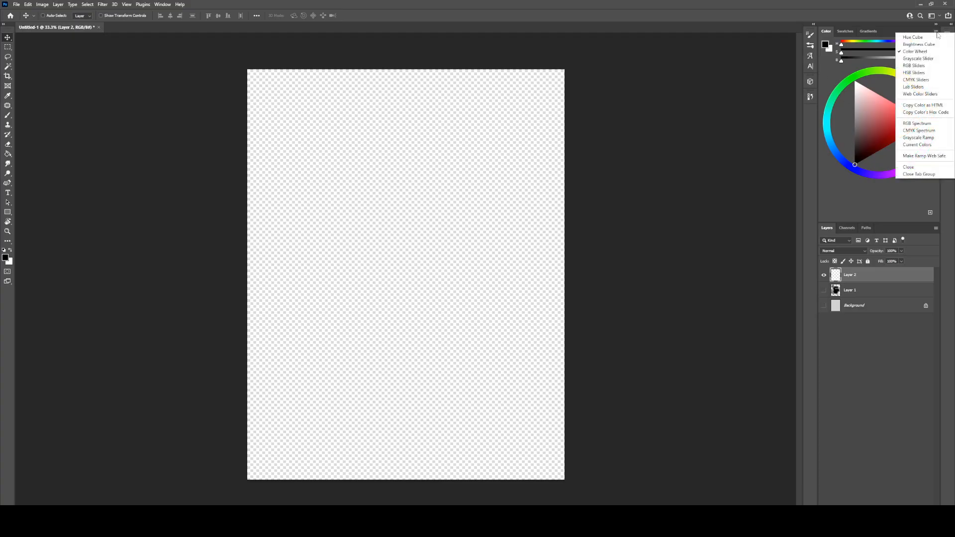
{"action": "left_click", "coordinate": [937, 32]}
{"action": "left_click", "coordinate": [937, 32]}
{"action": "left_click", "coordinate": [937, 33]}
{"action": "left_click", "coordinate": [937, 33]}
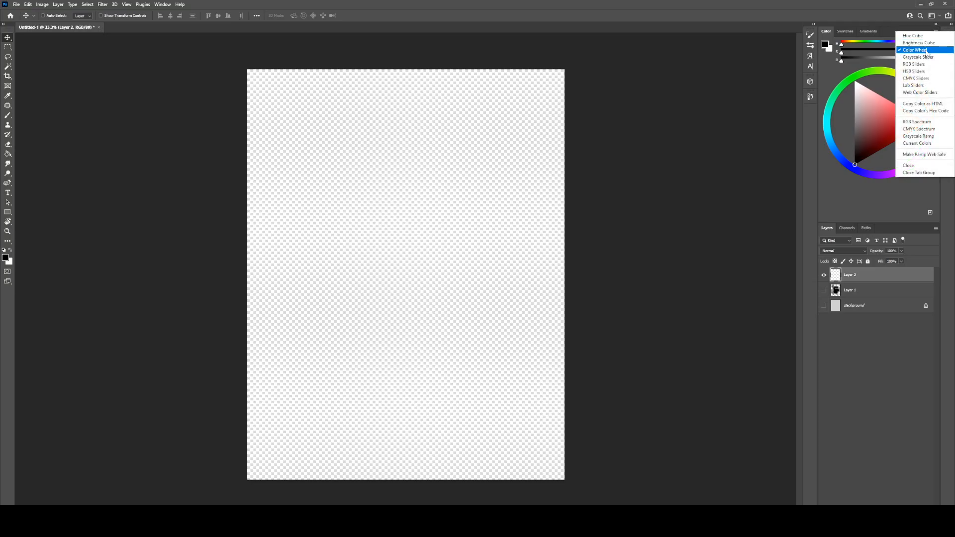
- Try the Hue Cube display in the Color panel, then return it to Color Wheel
{"action": "left_click", "coordinate": [913, 36]}
{"action": "left_click", "coordinate": [935, 32]}
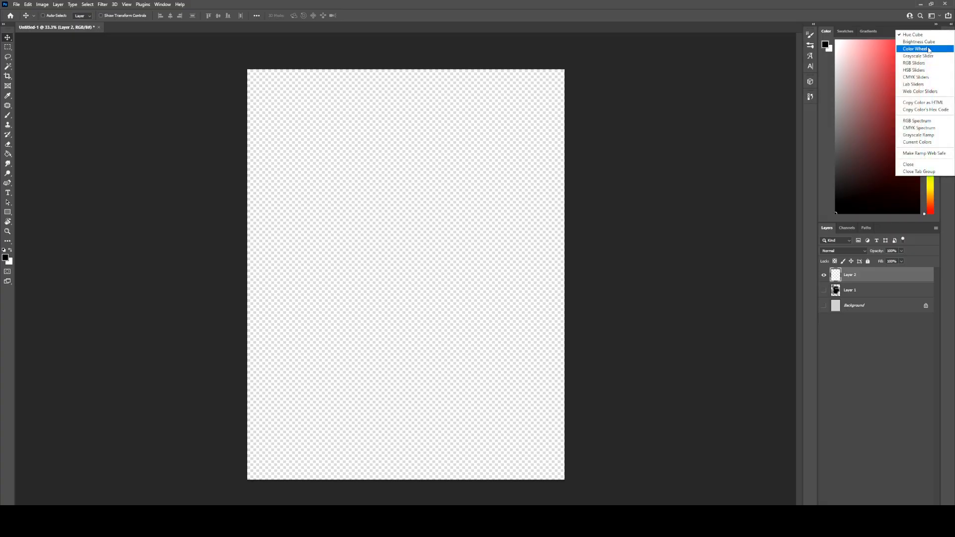
{"action": "left_click", "coordinate": [929, 49]}
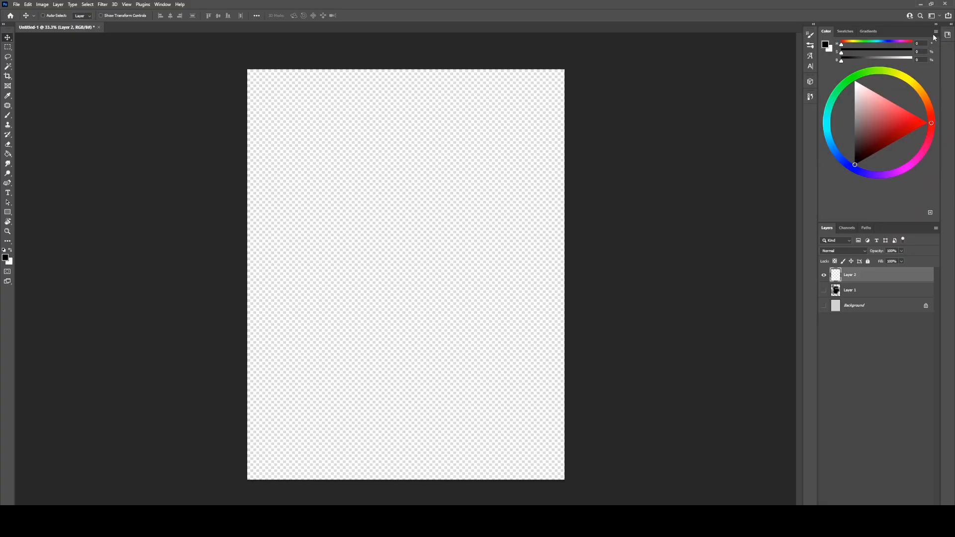
- Toggle the document view between RGB and the CMYK proof preview, ending in RGB
{"action": "key", "text": "ctrl+y"}
{"action": "key", "text": "ctrl+y"}
{"action": "key", "text": "ctrl+y"}
{"action": "key", "text": "ctrl+y"}
{"action": "key", "text": "ctrl+y"}
{"action": "key", "text": "ctrl+y"}
- Switch the Color panel to CMYK Sliders and pick a bright cyan from the color spectrum
{"action": "left_click", "coordinate": [936, 32]}
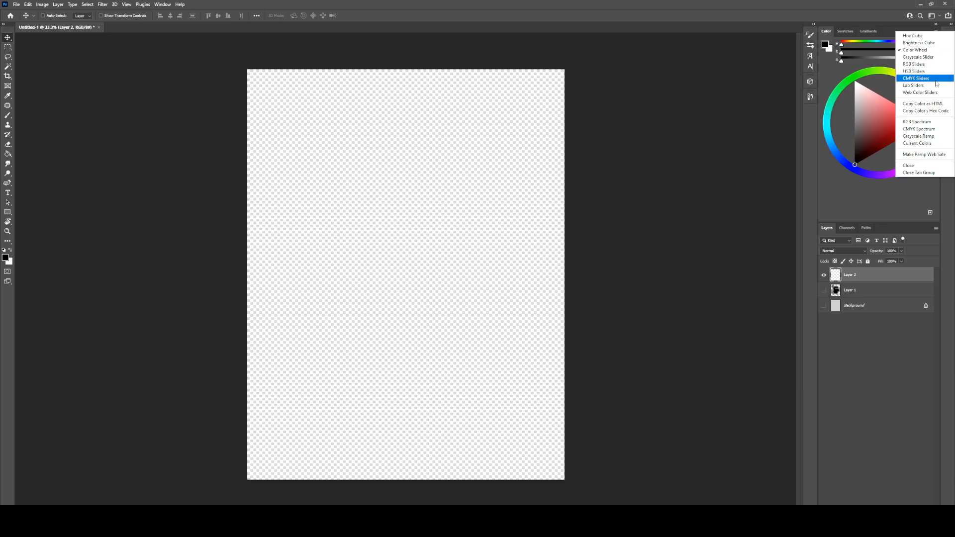
{"action": "left_click", "coordinate": [937, 84]}
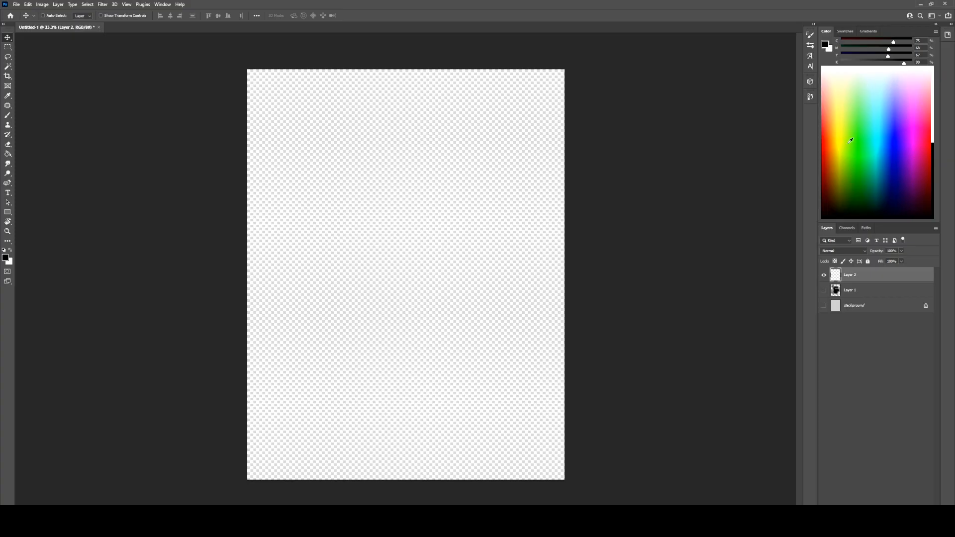
{"action": "left_click_drag", "start_coordinate": [911, 113], "coordinate": [865, 115]}
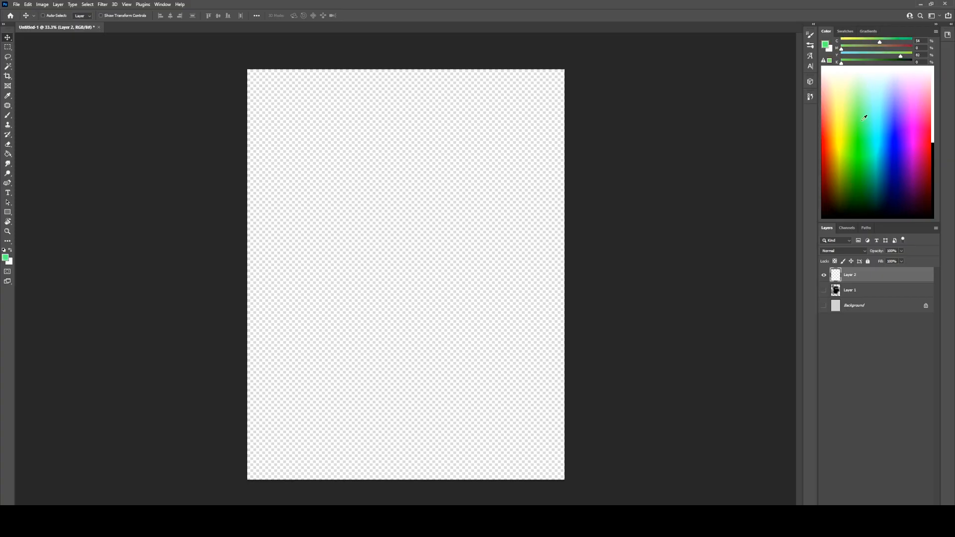
{"action": "left_click", "coordinate": [936, 32]}
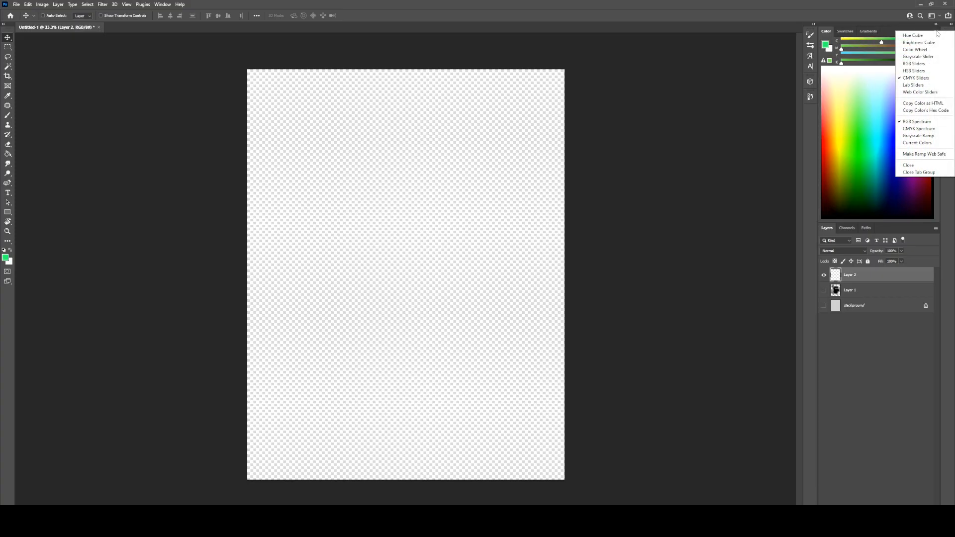
{"action": "left_click", "coordinate": [927, 78]}
{"action": "left_click_drag", "start_coordinate": [896, 82], "coordinate": [858, 66]}
{"action": "left_click_drag", "start_coordinate": [867, 115], "coordinate": [874, 127]}
- Paint broad cyan brush strokes across Layer 2, then pick a saturated green and paint over the upper canvas
{"action": "key", "text": "b"}
{"action": "mouse_move", "coordinate": [538, 141]}
{"action": "left_mouse_down"}
{"action": "mouse_move", "coordinate": [400, 316]}
{"action": "mouse_move", "coordinate": [429, 230]}
{"action": "left_mouse_up"}
{"action": "mouse_move", "coordinate": [527, 214]}
{"action": "left_mouse_down"}
{"action": "mouse_move", "coordinate": [473, 201]}
{"action": "mouse_move", "coordinate": [463, 181]}
{"action": "mouse_move", "coordinate": [390, 318]}
{"action": "mouse_move", "coordinate": [482, 315]}
{"action": "mouse_move", "coordinate": [343, 383]}
{"action": "mouse_move", "coordinate": [342, 318]}
{"action": "left_mouse_up"}
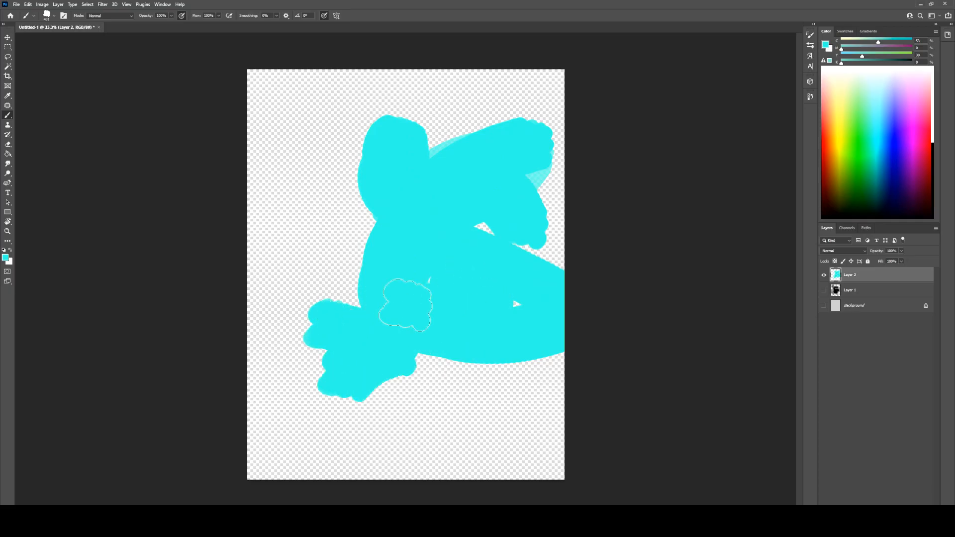
{"action": "left_click_drag", "start_coordinate": [511, 310], "coordinate": [469, 213]}
{"action": "left_click_drag", "start_coordinate": [838, 122], "coordinate": [853, 153]}
{"action": "mouse_move", "coordinate": [421, 129]}
{"action": "left_mouse_down"}
{"action": "mouse_move", "coordinate": [375, 110]}
{"action": "mouse_move", "coordinate": [384, 237]}
{"action": "mouse_move", "coordinate": [419, 199]}
{"action": "mouse_move", "coordinate": [423, 162]}
{"action": "mouse_move", "coordinate": [440, 304]}
{"action": "mouse_move", "coordinate": [508, 150]}
{"action": "mouse_move", "coordinate": [494, 302]}
{"action": "mouse_move", "coordinate": [451, 133]}
{"action": "mouse_move", "coordinate": [325, 113]}
{"action": "mouse_move", "coordinate": [329, 190]}
{"action": "mouse_move", "coordinate": [314, 168]}
{"action": "left_mouse_up"}
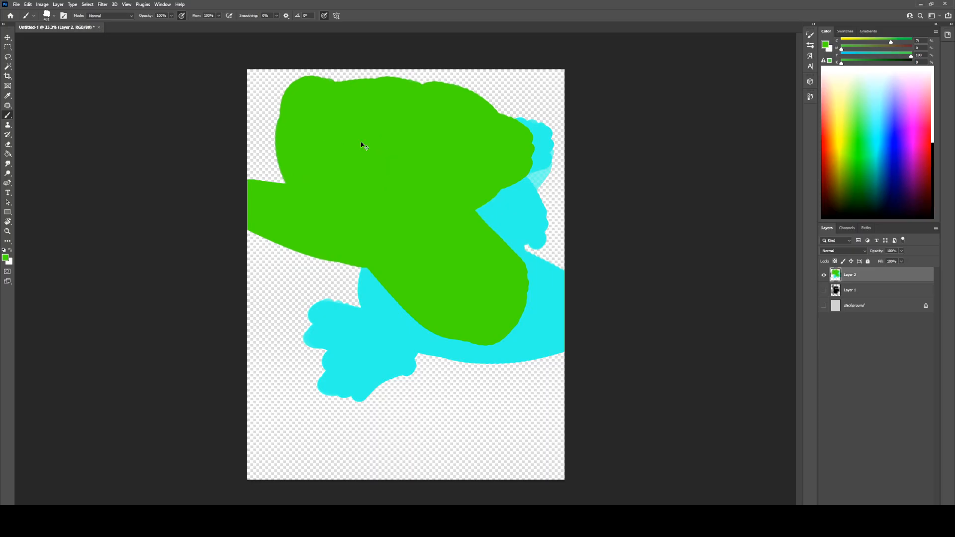
- Compare the green and cyan strokes with the CMYK proof preview on and off, then pick a lime green
{"action": "key", "text": "ctrl+y"}
{"action": "key", "text": "ctrl+y"}
{"action": "key", "text": "ctrl+y"}
{"action": "key", "text": "ctrl+y"}
{"action": "key", "text": "ctrl+y"}
{"action": "key", "text": "ctrl+y"}
{"action": "key", "text": "ctrl+y"}
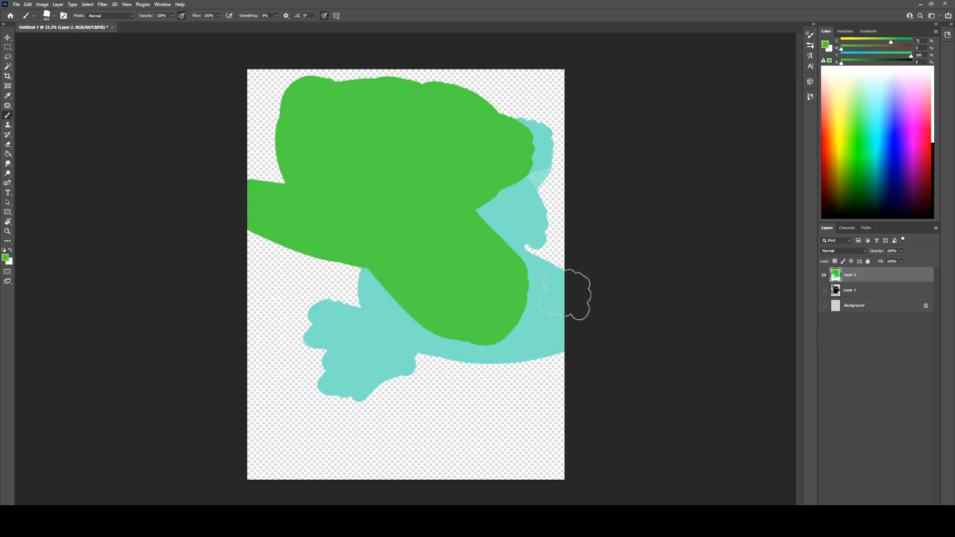
{"action": "left_click_drag", "start_coordinate": [875, 135], "coordinate": [849, 133]}
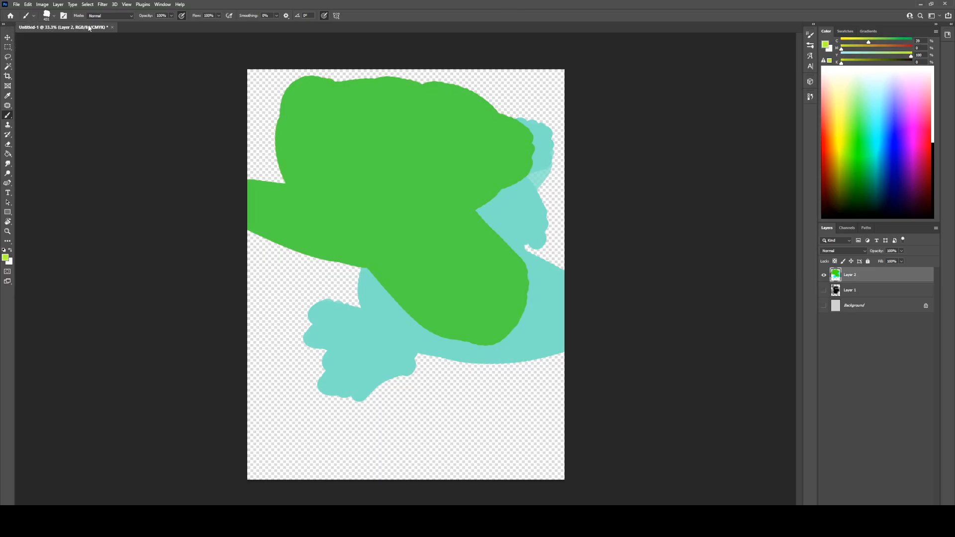
- End the free transform without changes, turn off the CMYK proof preview and return to the Brush tool
{"action": "key", "text": "ctrl+t"}
{"action": "key", "text": "ctrl+y"}
{"action": "key", "text": "ctrl+y"}
{"action": "key", "text": "ctrl+y"}
{"action": "key", "text": "ctrl+y"}
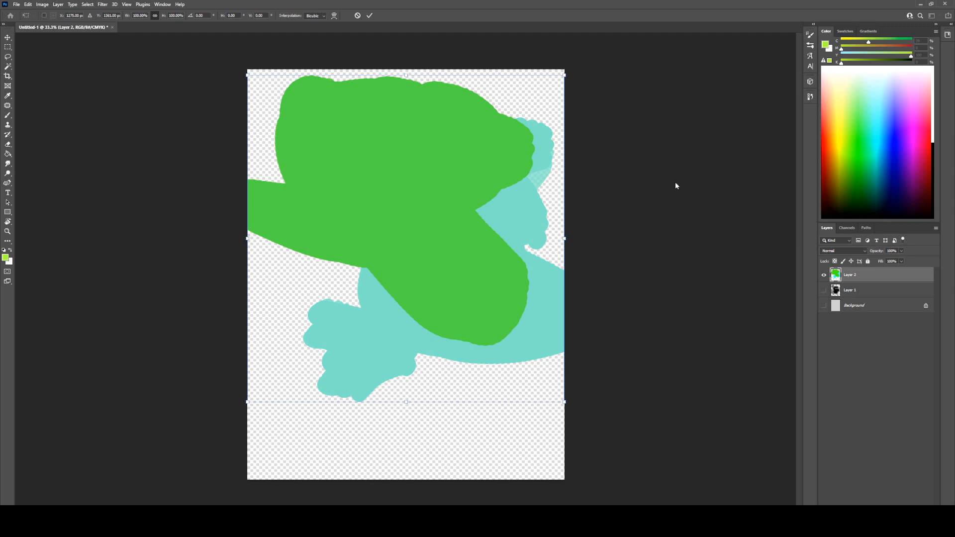
{"action": "key", "text": "ctrl+y"}
{"action": "key", "text": "Return"}
{"action": "key", "text": "b"}
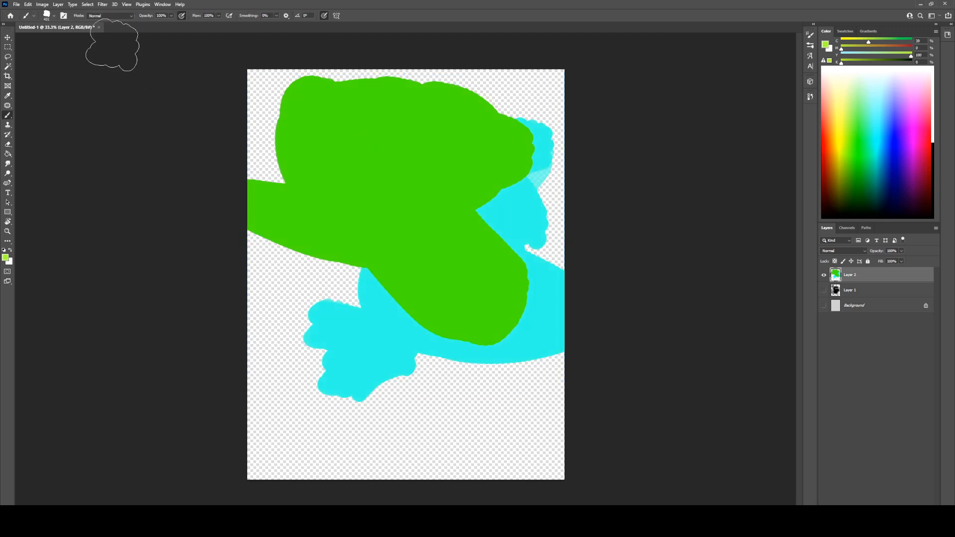
- Convert the document to CMYK Color mode without merging the layers
{"action": "left_click", "coordinate": [42, 4]}
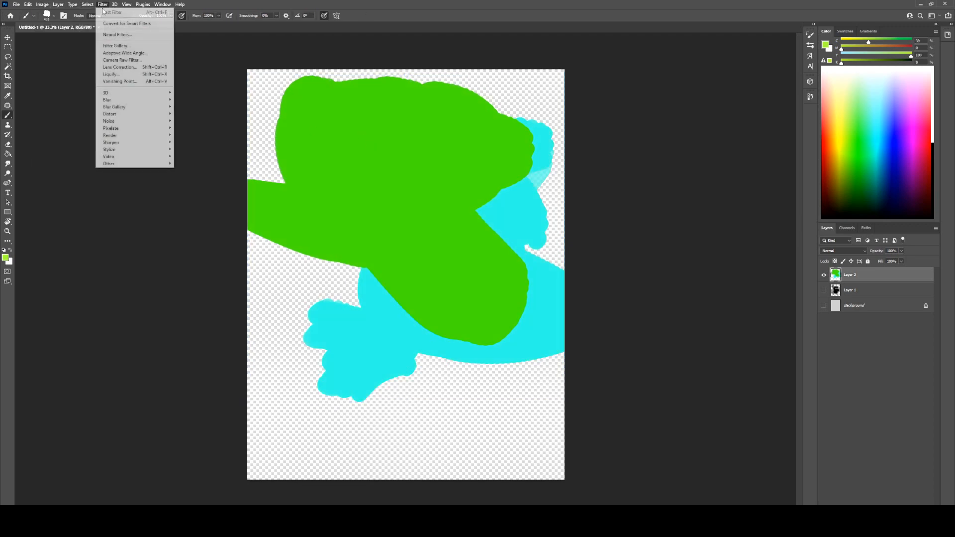
{"action": "mouse_move", "coordinate": [51, 15]}
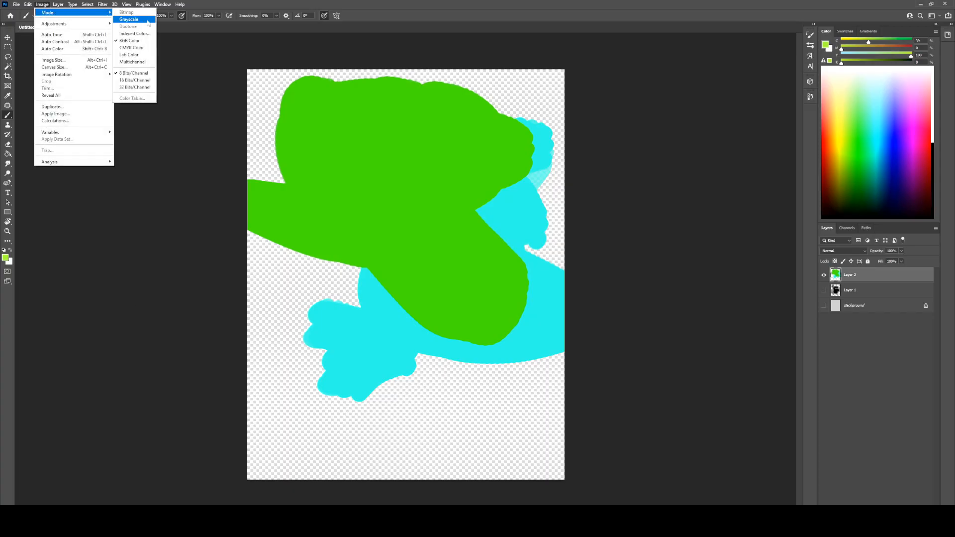
{"action": "left_click", "coordinate": [147, 53]}
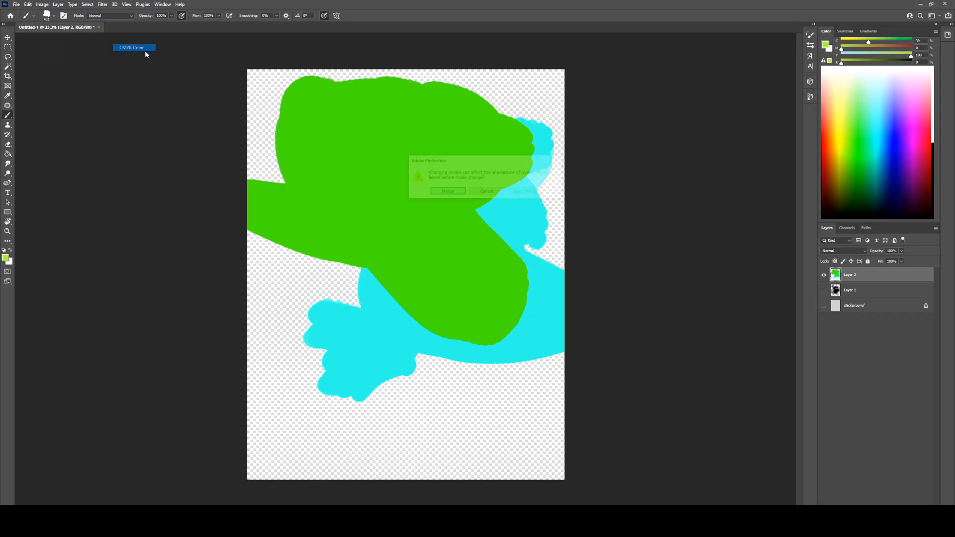
{"action": "left_click", "coordinate": [520, 194]}
{"action": "left_click", "coordinate": [476, 203]}
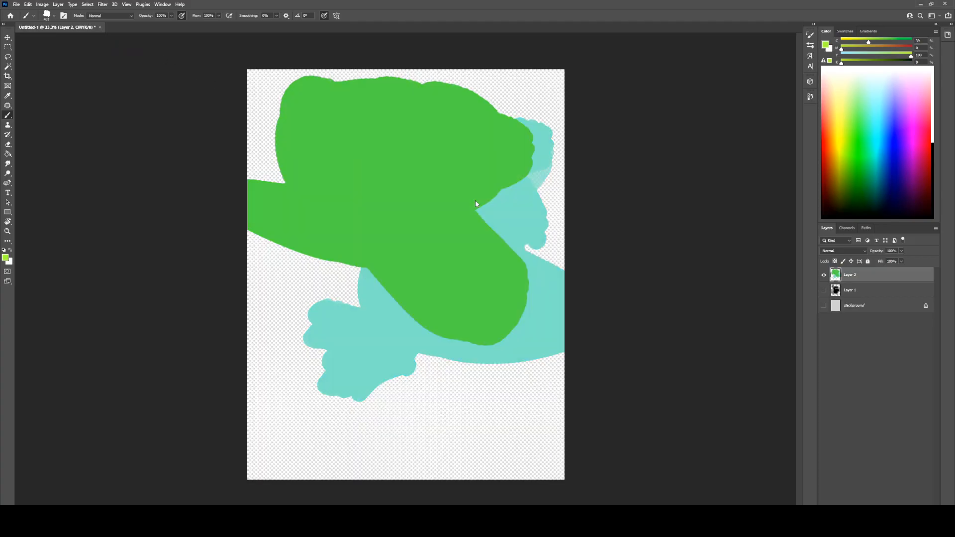
- Paint light blue strokes down the canvas's right side, then yellow strokes over the upper right corner
{"action": "mouse_move", "coordinate": [857, 133]}
{"action": "left_mouse_down"}
{"action": "mouse_move", "coordinate": [909, 111]}
{"action": "mouse_move", "coordinate": [890, 91]}
{"action": "left_mouse_up"}
{"action": "mouse_move", "coordinate": [534, 96]}
{"action": "left_mouse_down"}
{"action": "mouse_move", "coordinate": [564, 106]}
{"action": "mouse_move", "coordinate": [527, 233]}
{"action": "mouse_move", "coordinate": [526, 288]}
{"action": "mouse_move", "coordinate": [492, 368]}
{"action": "mouse_move", "coordinate": [476, 364]}
{"action": "left_mouse_up"}
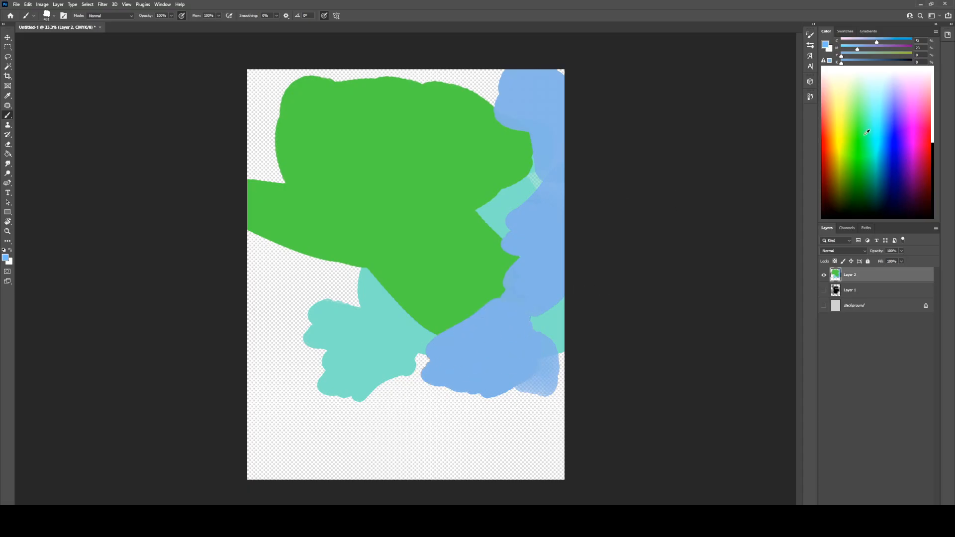
{"action": "left_click", "coordinate": [843, 142]}
{"action": "mouse_move", "coordinate": [561, 134]}
{"action": "left_mouse_down"}
{"action": "mouse_move", "coordinate": [497, 99]}
{"action": "mouse_move", "coordinate": [473, 180]}
{"action": "mouse_move", "coordinate": [479, 194]}
{"action": "left_mouse_up"}
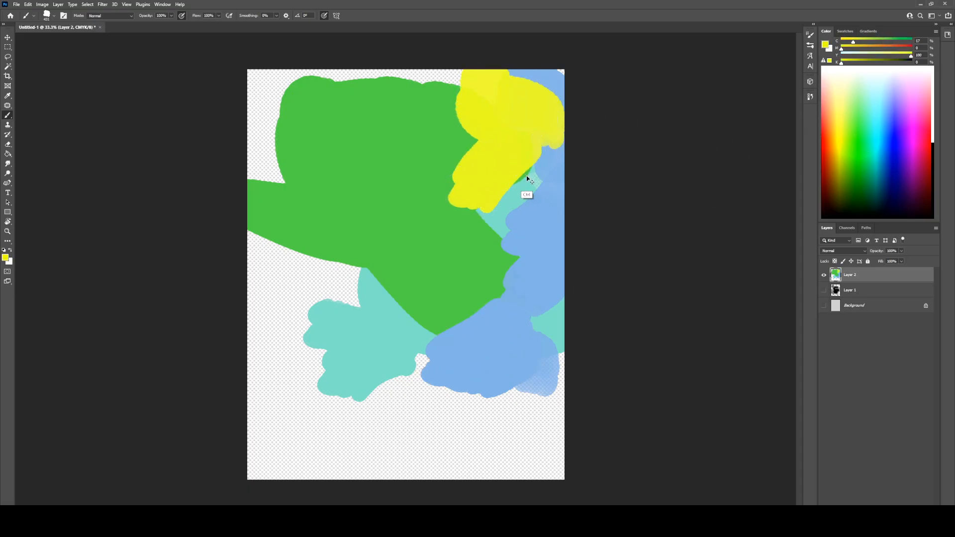
{"action": "left_click", "coordinate": [42, 5]}
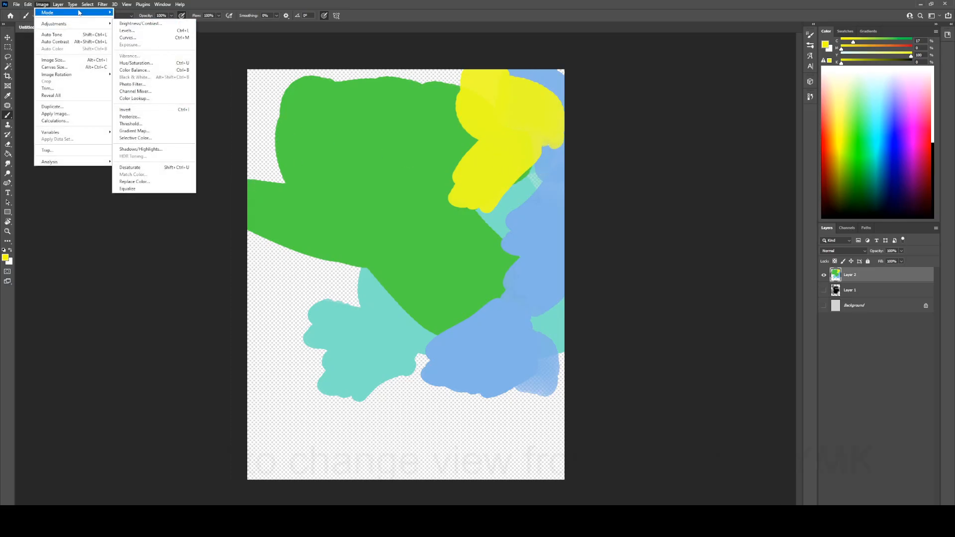
{"action": "left_click", "coordinate": [131, 41]}
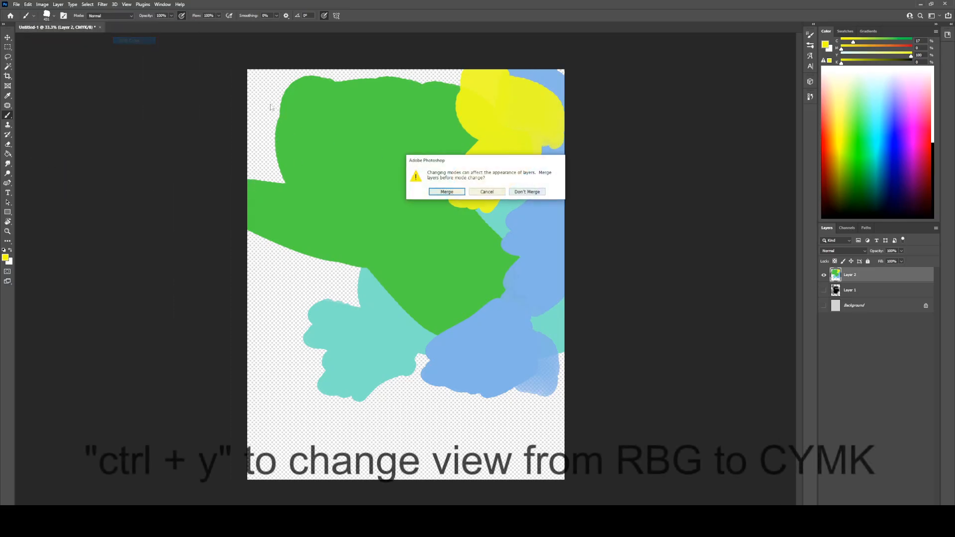
{"action": "left_click", "coordinate": [478, 193]}
- Switch the Color panel to Color Wheel and paint olive and darker green strokes down the middle of the canvas
{"action": "left_click", "coordinate": [936, 31]}
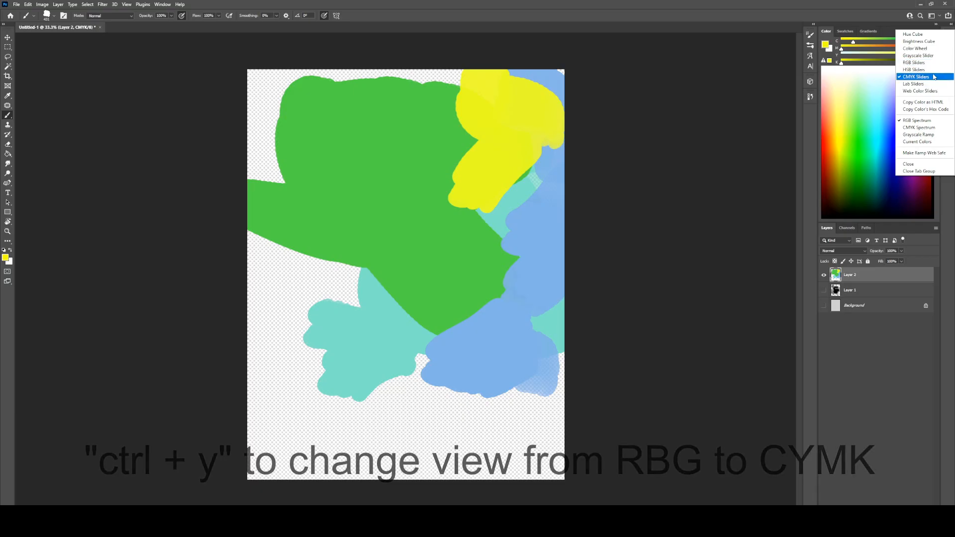
{"action": "left_click", "coordinate": [934, 48]}
{"action": "left_click_drag", "start_coordinate": [920, 125], "coordinate": [879, 127]}
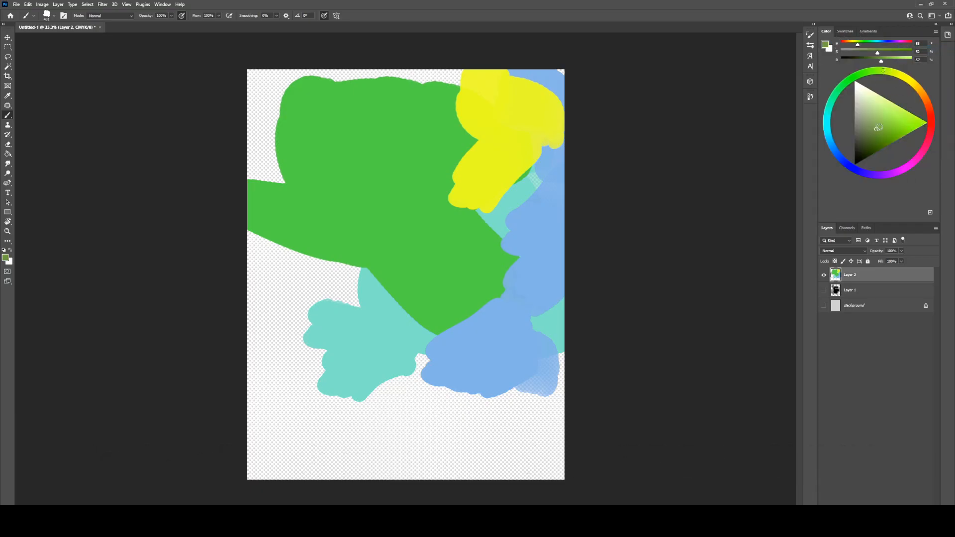
{"action": "mouse_move", "coordinate": [413, 142]}
{"action": "left_mouse_down"}
{"action": "mouse_move", "coordinate": [373, 256]}
{"action": "mouse_move", "coordinate": [474, 264]}
{"action": "mouse_move", "coordinate": [437, 354]}
{"action": "left_mouse_up"}
{"action": "mouse_move", "coordinate": [881, 134]}
{"action": "left_mouse_down"}
{"action": "mouse_move", "coordinate": [888, 145]}
{"action": "mouse_move", "coordinate": [892, 136]}
{"action": "left_mouse_up"}
{"action": "mouse_move", "coordinate": [477, 160]}
{"action": "left_mouse_down"}
{"action": "mouse_move", "coordinate": [498, 240]}
{"action": "mouse_move", "coordinate": [496, 159]}
{"action": "mouse_move", "coordinate": [478, 258]}
{"action": "left_mouse_up"}
- Toggle the CMYK proof preview and paint a long curving pale yellow-green stroke down toward the canvas's lower edge
{"action": "left_click", "coordinate": [904, 132]}
{"action": "key", "text": "ctrl+y"}
{"action": "key", "text": "ctrl+y"}
{"action": "key", "text": "ctrl+y"}
{"action": "left_click_drag", "start_coordinate": [851, 110], "coordinate": [885, 99]}
{"action": "mouse_move", "coordinate": [473, 182]}
{"action": "left_mouse_down"}
{"action": "mouse_move", "coordinate": [522, 321]}
{"action": "mouse_move", "coordinate": [436, 447]}
{"action": "left_mouse_up"}
{"action": "key", "text": "ctrl+y"}
- Pick a dark navy blue on the color wheel and paint a large rounded patch and strokes mid-canvas
{"action": "left_click", "coordinate": [857, 162]}
{"action": "mouse_move", "coordinate": [865, 154]}
{"action": "left_mouse_down"}
{"action": "mouse_move", "coordinate": [859, 183]}
{"action": "mouse_move", "coordinate": [856, 169]}
{"action": "mouse_move", "coordinate": [878, 149]}
{"action": "left_mouse_up"}
{"action": "mouse_move", "coordinate": [420, 294]}
{"action": "left_mouse_down"}
{"action": "mouse_move", "coordinate": [407, 222]}
{"action": "mouse_move", "coordinate": [438, 202]}
{"action": "left_mouse_up"}
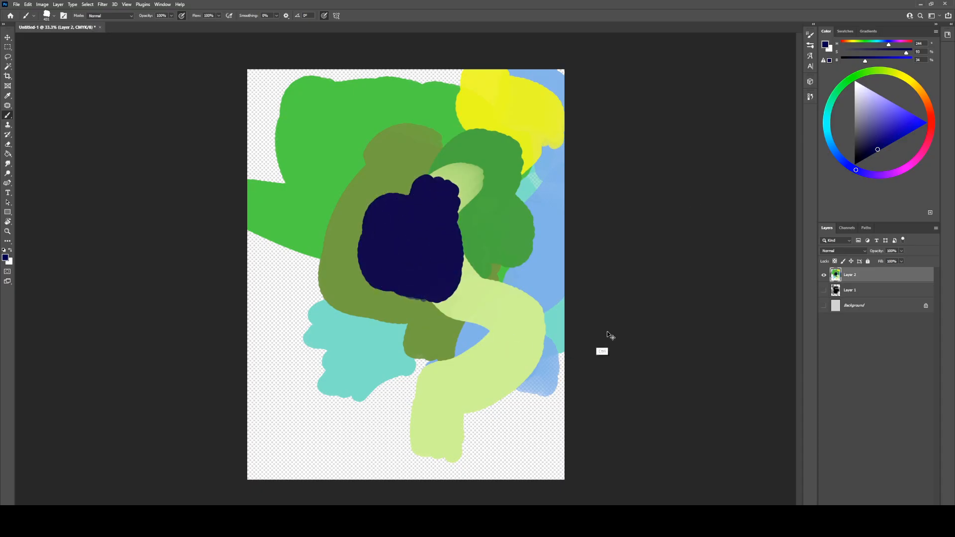
{"action": "left_click", "coordinate": [883, 148]}
{"action": "mouse_move", "coordinate": [520, 219]}
{"action": "left_mouse_down"}
{"action": "mouse_move", "coordinate": [480, 192]}
{"action": "mouse_move", "coordinate": [535, 291]}
{"action": "mouse_move", "coordinate": [503, 187]}
{"action": "mouse_move", "coordinate": [450, 107]}
{"action": "mouse_move", "coordinate": [398, 149]}
{"action": "mouse_move", "coordinate": [438, 199]}
{"action": "mouse_move", "coordinate": [383, 214]}
{"action": "left_mouse_up"}
- Try a neutral gray, then pick a vivid blue and paint broad strokes from the upper right to the lower middle
{"action": "left_click", "coordinate": [855, 117]}
{"action": "left_click", "coordinate": [854, 119]}
{"action": "left_click", "coordinate": [912, 132]}
{"action": "mouse_move", "coordinate": [474, 206]}
{"action": "left_mouse_down"}
{"action": "mouse_move", "coordinate": [507, 200]}
{"action": "mouse_move", "coordinate": [469, 210]}
{"action": "mouse_move", "coordinate": [393, 335]}
{"action": "left_mouse_up"}
{"action": "mouse_move", "coordinate": [438, 401]}
{"action": "left_mouse_down"}
{"action": "mouse_move", "coordinate": [427, 383]}
{"action": "mouse_move", "coordinate": [451, 413]}
{"action": "left_mouse_up"}
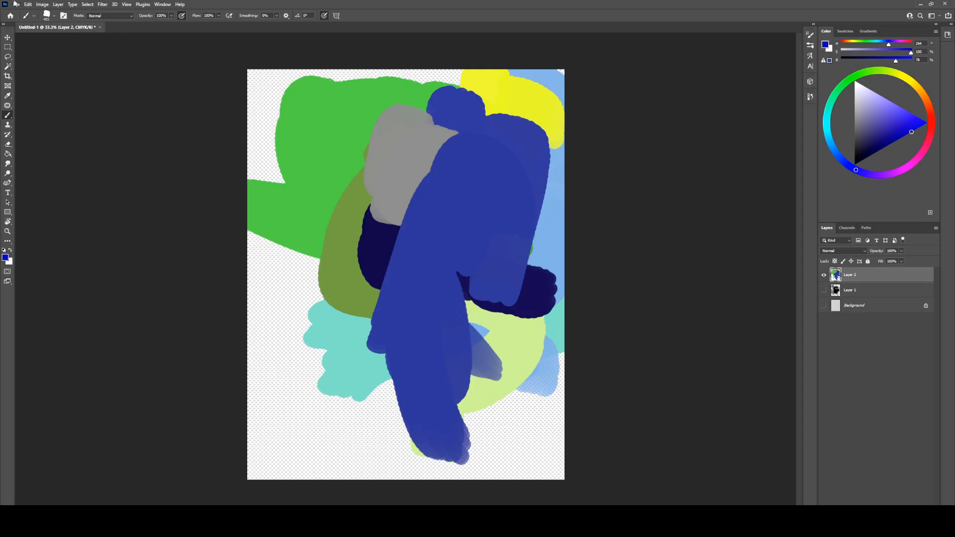
- Convert the document's color mode from CMYK to RGB without merging the layers, and check the mode options again
{"action": "left_click", "coordinate": [43, 4]}
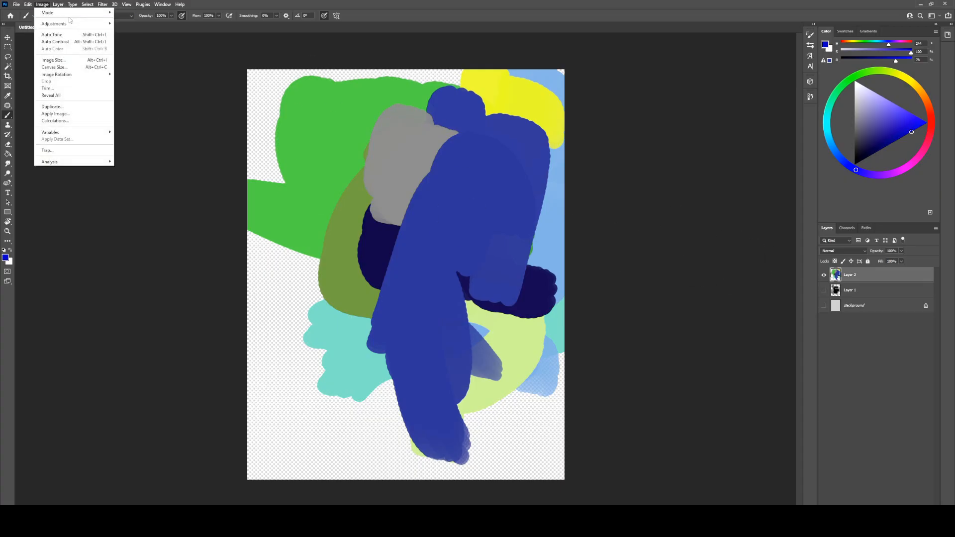
{"action": "mouse_move", "coordinate": [80, 17]}
{"action": "left_click", "coordinate": [130, 40]}
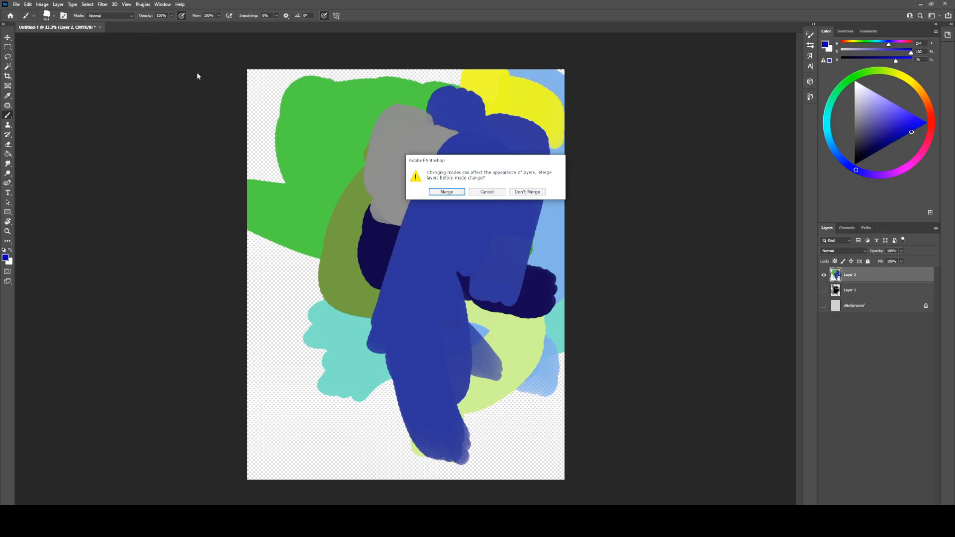
{"action": "left_click", "coordinate": [526, 193]}
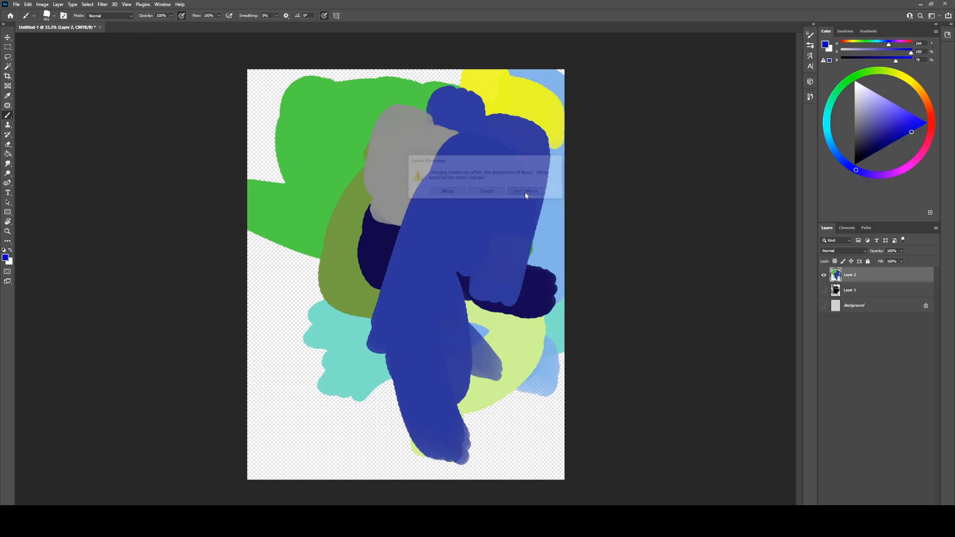
{"action": "left_click", "coordinate": [43, 4]}
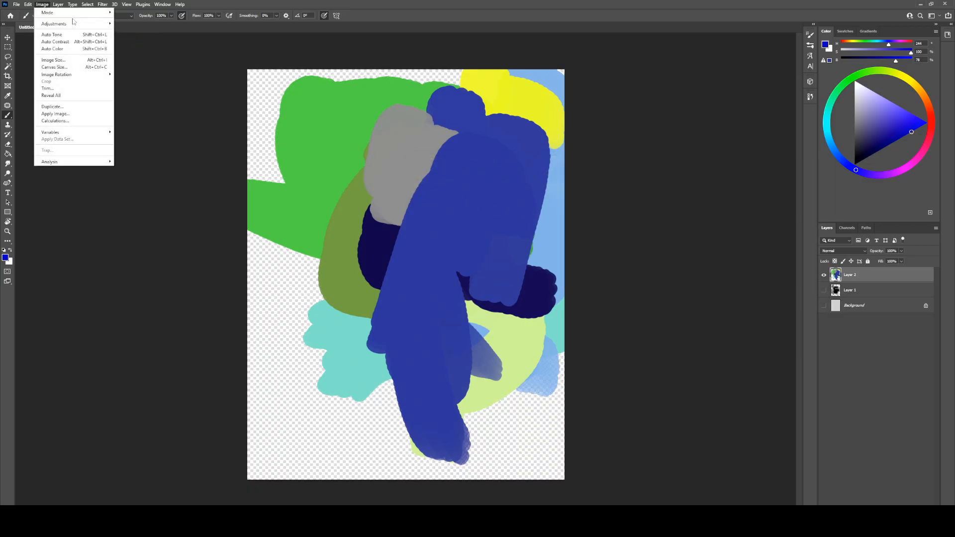
{"action": "mouse_move", "coordinate": [77, 17]}
- Pick a brighter blue (H 244, S 100, B 92) and paint a large patch across the middle of the canvas
{"action": "left_click", "coordinate": [922, 126]}
{"action": "left_click", "coordinate": [562, 152]}
{"action": "mouse_move", "coordinate": [562, 153]}
{"action": "left_mouse_down"}
{"action": "mouse_move", "coordinate": [354, 239]}
{"action": "mouse_move", "coordinate": [392, 203]}
{"action": "mouse_move", "coordinate": [379, 263]}
{"action": "mouse_move", "coordinate": [483, 336]}
{"action": "mouse_move", "coordinate": [563, 329]}
{"action": "mouse_move", "coordinate": [399, 344]}
{"action": "mouse_move", "coordinate": [392, 219]}
{"action": "mouse_move", "coordinate": [392, 275]}
{"action": "mouse_move", "coordinate": [404, 204]}
{"action": "mouse_move", "coordinate": [371, 224]}
{"action": "mouse_move", "coordinate": [358, 279]}
{"action": "mouse_move", "coordinate": [343, 210]}
{"action": "mouse_move", "coordinate": [374, 230]}
{"action": "mouse_move", "coordinate": [365, 248]}
{"action": "left_mouse_up"}
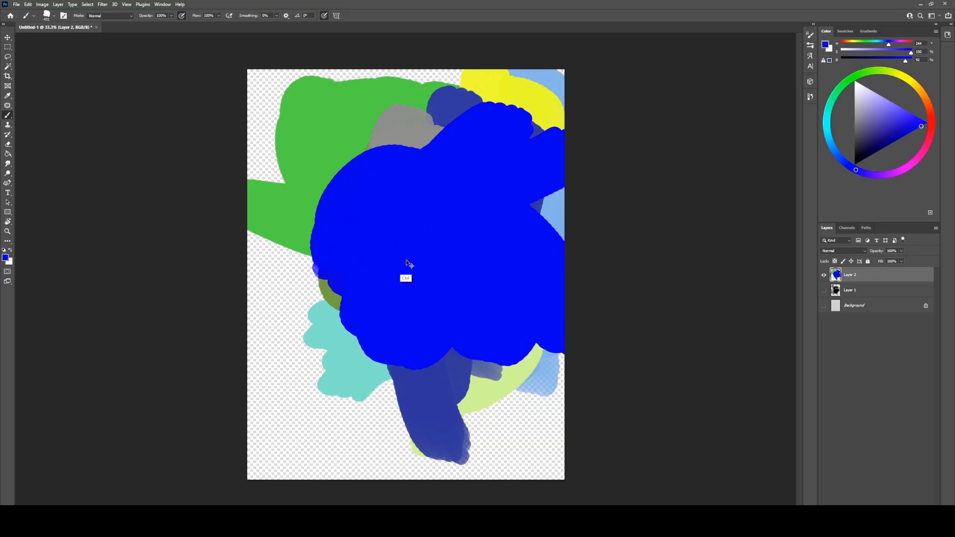
- Toggle the CMYK proof preview on and off repeatedly to compare how the vivid blue looks in both color spaces
{"action": "key", "text": "ctrl+y"}
{"action": "key", "text": "ctrl+y"}
{"action": "key", "text": "ctrl+y"}
{"action": "key", "text": "ctrl+y"}
{"action": "key", "text": "ctrl+y"}
{"action": "key", "text": "ctrl+y"}
{"action": "key", "text": "ctrl+y"}
{"action": "key", "text": "ctrl+y"}
{"action": "key", "text": "ctrl+y"}
{"action": "key", "text": "ctrl+y"}
{"action": "key", "text": "ctrl+y"}
{"action": "key", "text": "ctrl+y"}
{"action": "key", "text": "ctrl+y"}
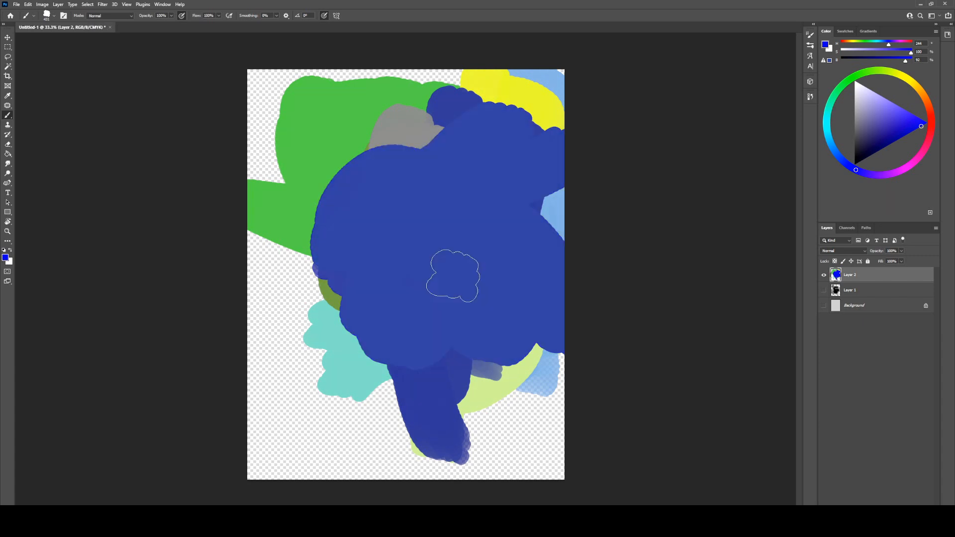
{"action": "key", "text": "ctrl+y"}
{"action": "key", "text": "ctrl+y"}
{"action": "key", "text": "ctrl+y"}
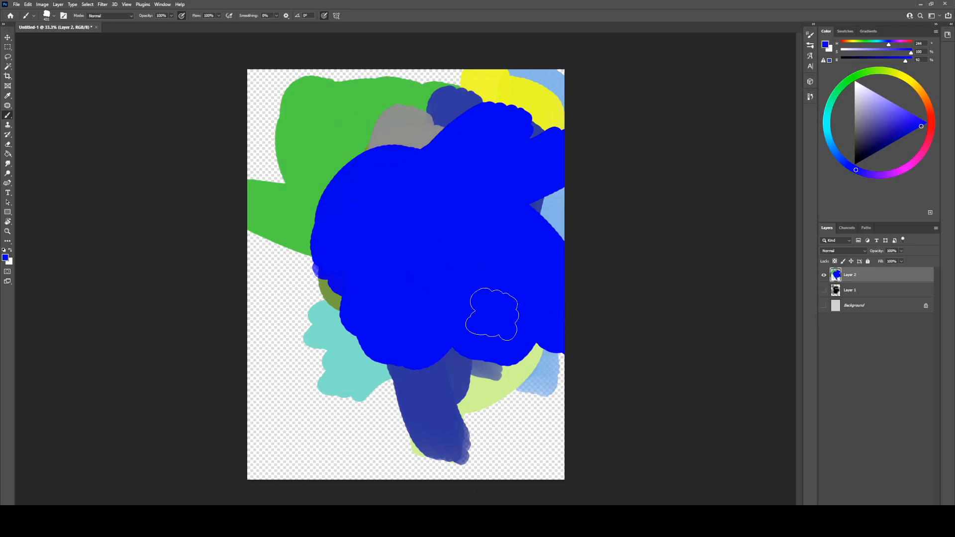
- Paint more vivid blue strokes over the gray and upper green areas and down the lower-left part of the canvas
{"action": "left_click_drag", "start_coordinate": [361, 107], "coordinate": [418, 131]}
{"action": "mouse_move", "coordinate": [383, 159]}
{"action": "left_mouse_down"}
{"action": "mouse_move", "coordinate": [416, 139]}
{"action": "mouse_move", "coordinate": [368, 288]}
{"action": "mouse_move", "coordinate": [327, 316]}
{"action": "mouse_move", "coordinate": [378, 408]}
{"action": "mouse_move", "coordinate": [386, 347]}
{"action": "left_mouse_up"}
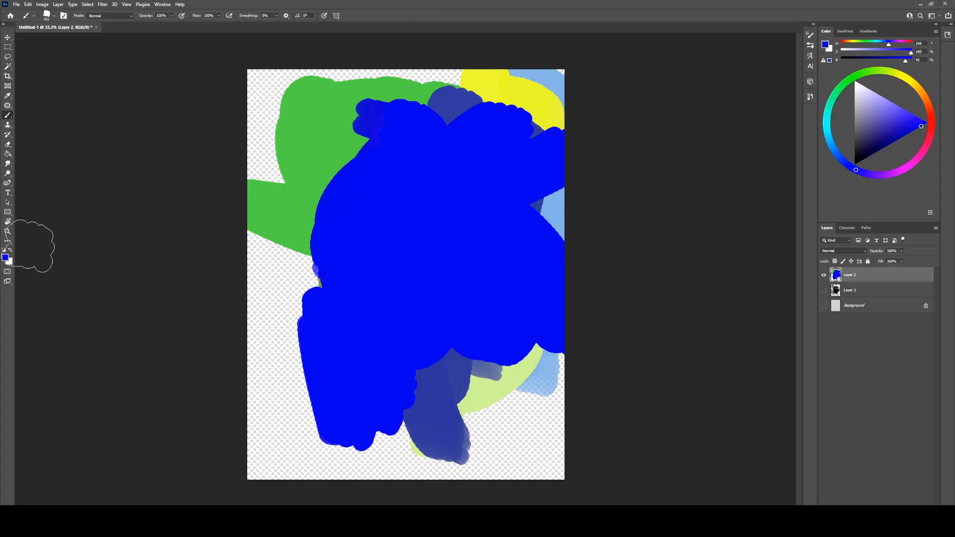
- Zoom in closely on the blue-green paint edge with the Zoom tool and zoom back out to the whole page
{"action": "left_click", "coordinate": [9, 233]}
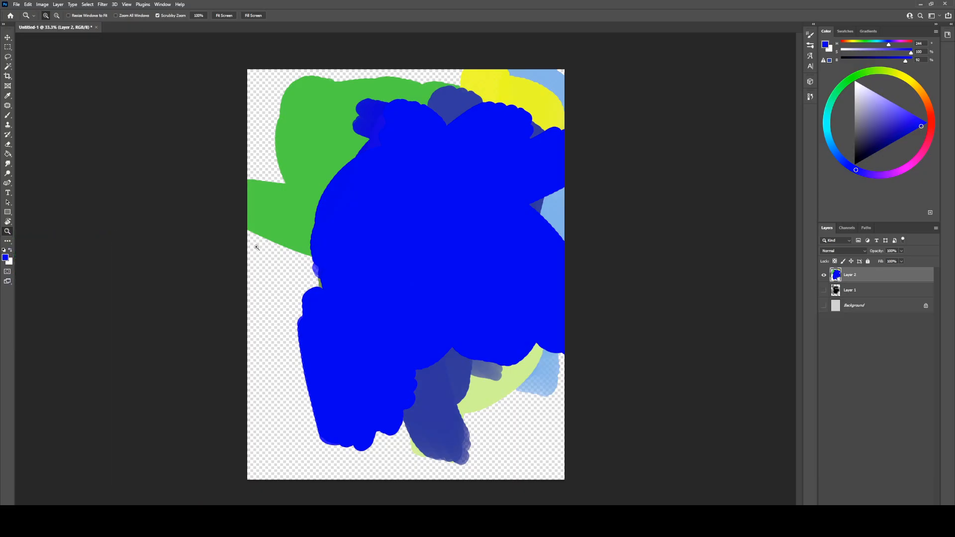
{"action": "left_click", "coordinate": [312, 234]}
{"action": "left_click", "coordinate": [313, 235]}
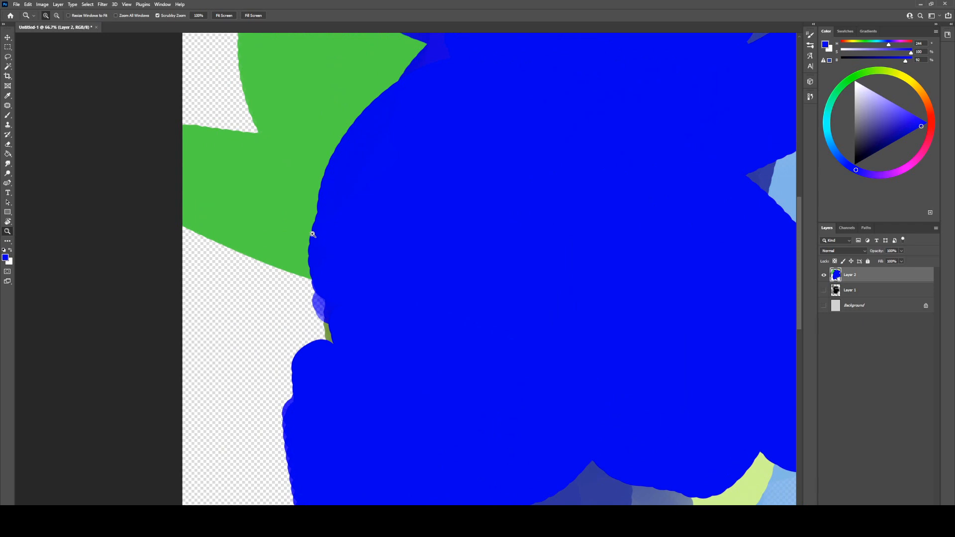
{"action": "left_click", "coordinate": [313, 234]}
{"action": "left_click", "coordinate": [313, 234]}
{"action": "left_click", "coordinate": [312, 235]}
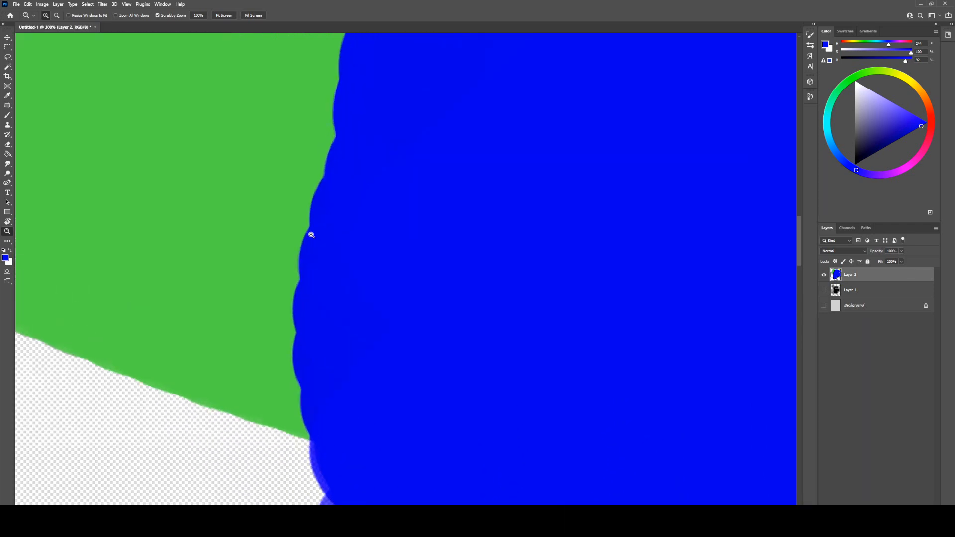
{"action": "left_click", "coordinate": [312, 234], "text": "alt"}
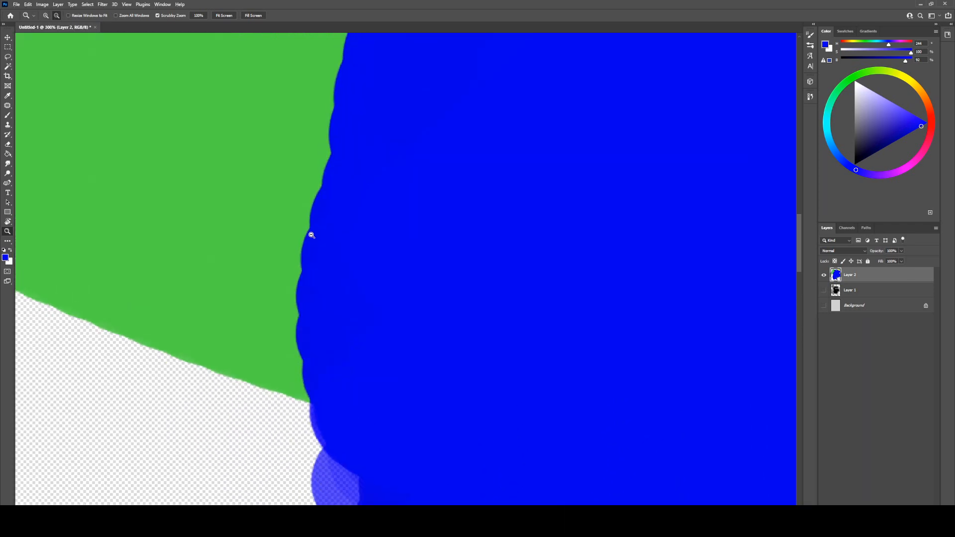
{"action": "left_click", "coordinate": [311, 235], "text": "alt"}
{"action": "left_click", "coordinate": [312, 234], "text": "alt"}
{"action": "left_click", "coordinate": [312, 234], "text": "alt"}
{"action": "left_click", "coordinate": [313, 234], "text": "alt"}
{"action": "left_click", "coordinate": [313, 235], "text": "alt"}
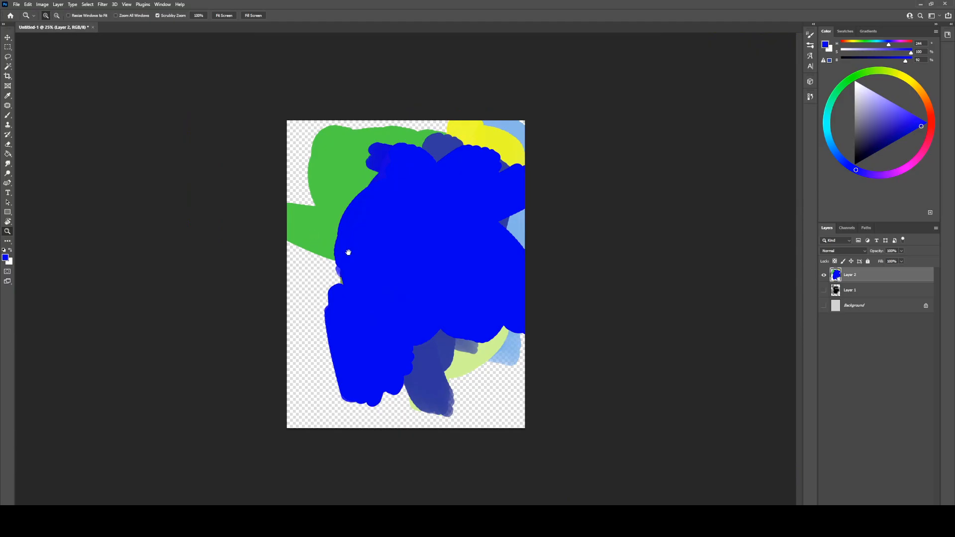
- Pan around the enlarged paint edge and zoom back out until the full canvas fits in view
{"action": "left_click_drag", "start_coordinate": [357, 274], "coordinate": [447, 386]}
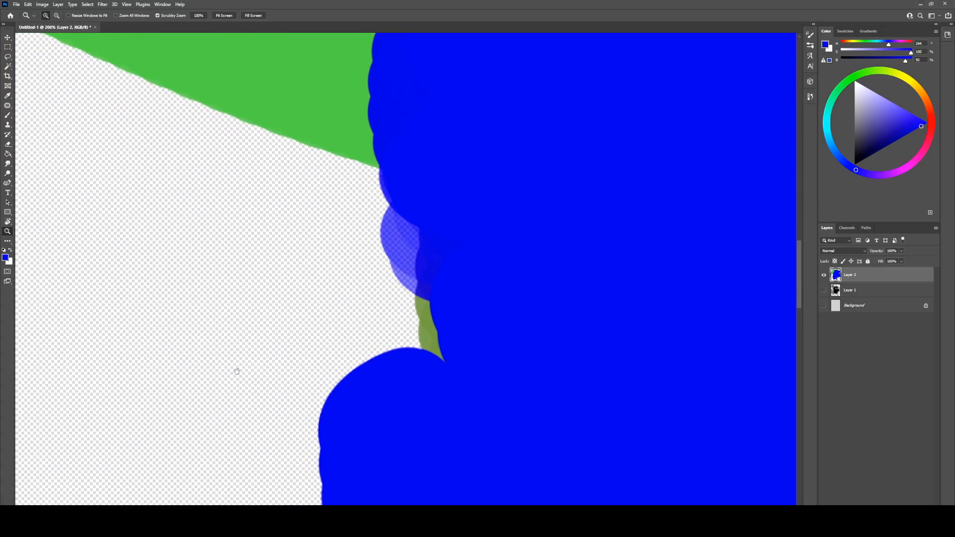
{"action": "key", "text": "alt"}
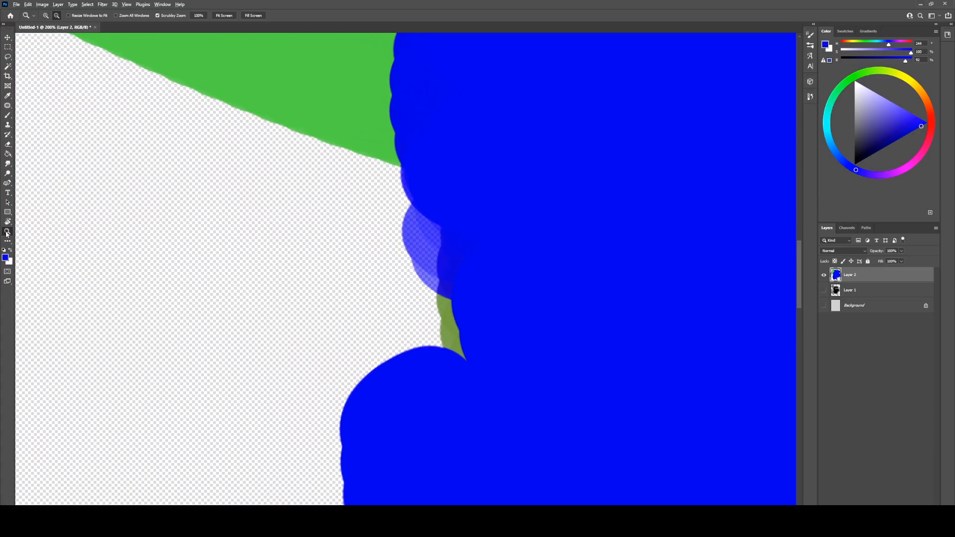
{"action": "left_click", "coordinate": [184, 243], "text": "alt"}
{"action": "left_click", "coordinate": [184, 243], "text": "alt"}
{"action": "left_click", "coordinate": [184, 242], "text": "alt"}
{"action": "left_click", "coordinate": [184, 243], "text": "alt"}
- Cycle through the screen modes, panning the canvas in each, and return to the standard screen mode
{"action": "key", "text": "f"}
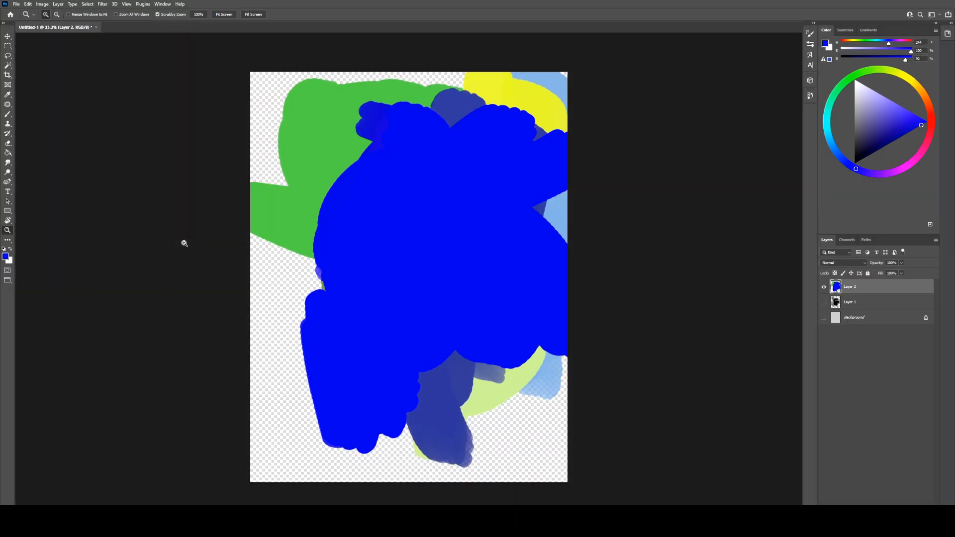
{"action": "left_click_drag", "start_coordinate": [398, 346], "coordinate": [437, 309]}
{"action": "key", "text": "f"}
{"action": "left_click_drag", "start_coordinate": [479, 372], "coordinate": [229, 372]}
{"action": "left_click_drag", "start_coordinate": [39, 377], "coordinate": [288, 408]}
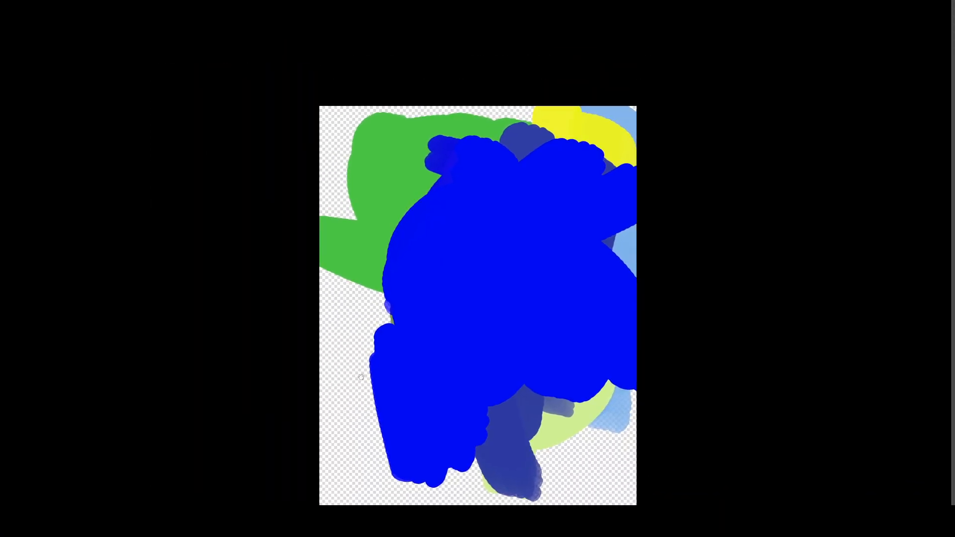
{"action": "key", "text": "f"}
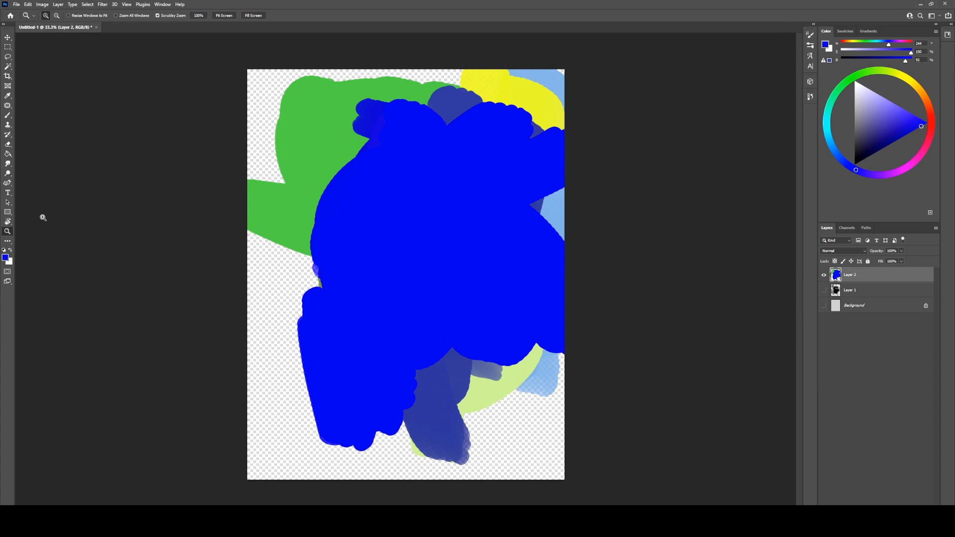
- Try the Rotate View tool on the canvas, and open the Save As dialog and dismiss it without saving
{"action": "left_click", "coordinate": [8, 222]}
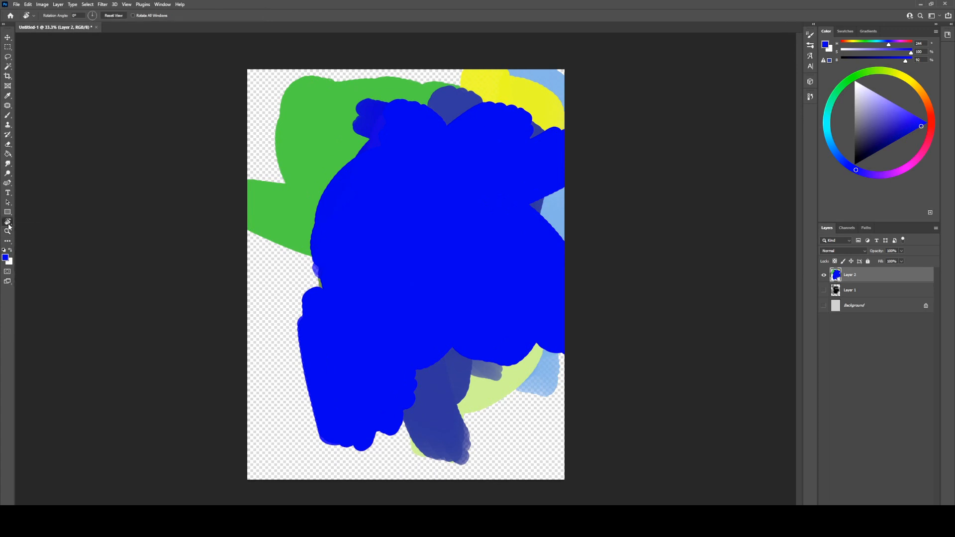
{"action": "left_click_drag", "start_coordinate": [595, 67], "coordinate": [433, 243]}
{"action": "key", "text": "ctrl+s"}
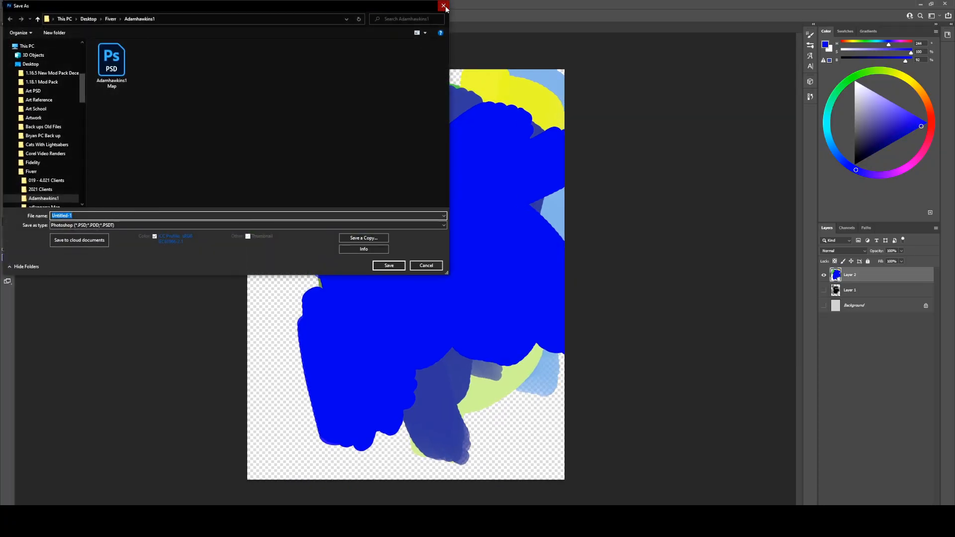
{"action": "left_click", "coordinate": [443, 6]}
- Activate the Rectangular Marquee tool and add four empty layers above Layer 2
{"action": "left_click", "coordinate": [8, 47]}
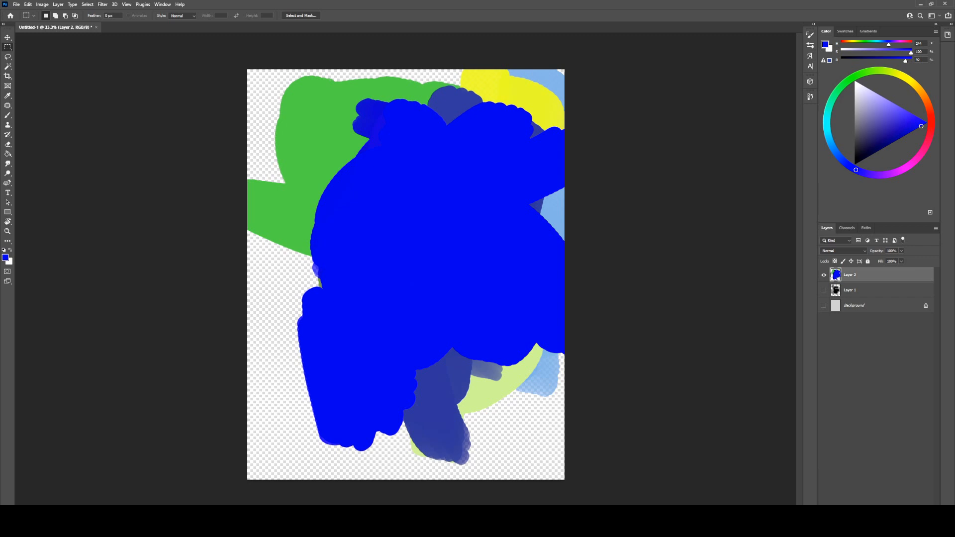
{"action": "key", "text": "ctrl+shift+alt+n"}
{"action": "key", "text": "ctrl+shift+alt+n"}
{"action": "key", "text": "ctrl+shift+alt+n"}
{"action": "key", "text": "ctrl+shift+alt+n"}
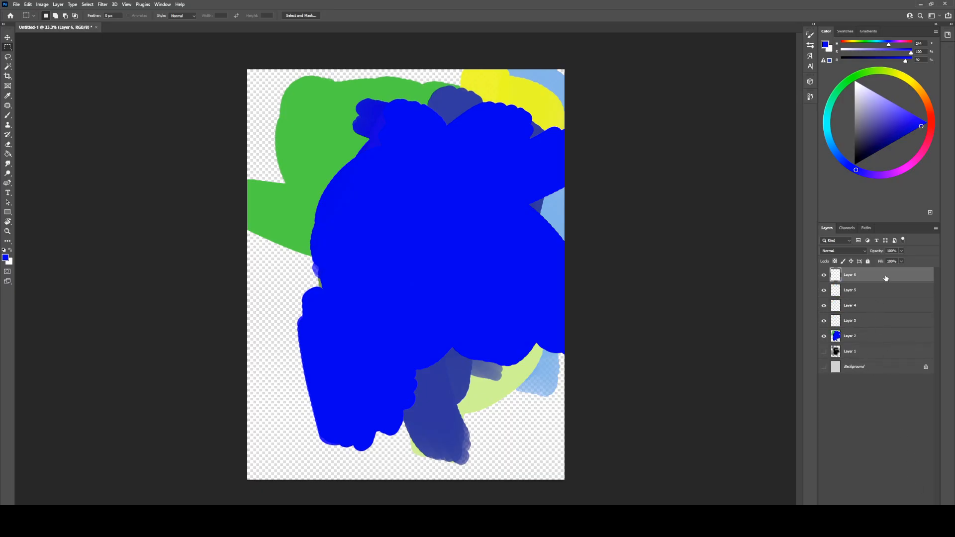
- Select the four empty layers together and group them
{"action": "left_click", "coordinate": [865, 323], "text": "shift"}
{"action": "left_click", "coordinate": [882, 278]}
{"action": "left_click", "coordinate": [867, 328], "text": "shift"}
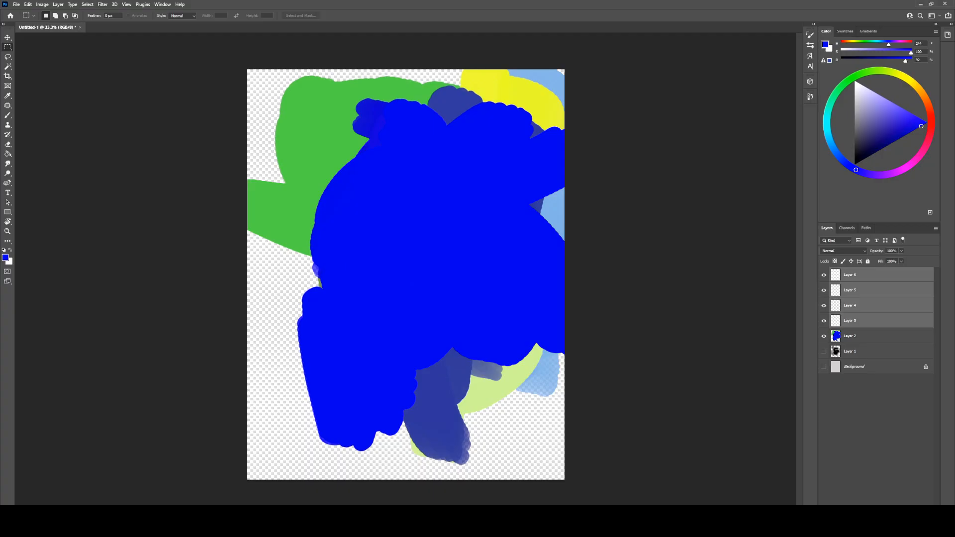
{"action": "key", "text": "ctrl+g"}
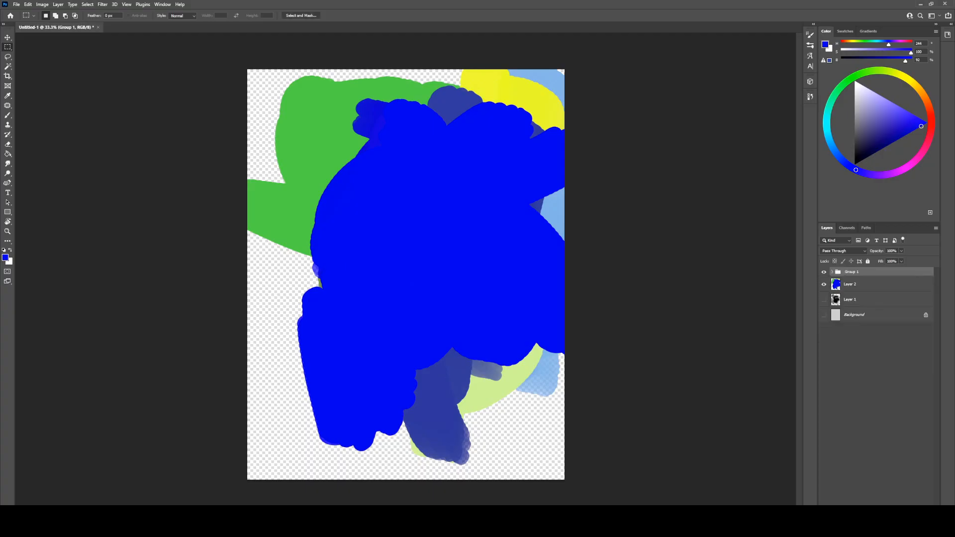
- Toggle the new group's visibility off and on, and hide Layer 2
{"action": "left_click", "coordinate": [824, 273]}
{"action": "left_click", "coordinate": [824, 272]}
{"action": "left_click", "coordinate": [825, 285]}
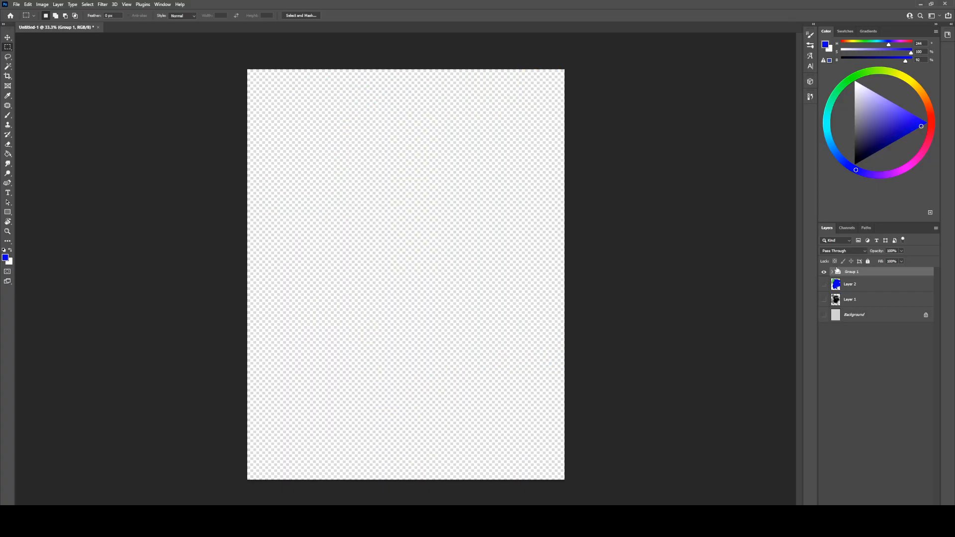
- Select Layer 2 and Layer 1 together and put them in a second group
{"action": "left_click", "coordinate": [840, 284]}
{"action": "left_click", "coordinate": [848, 300], "text": "shift"}
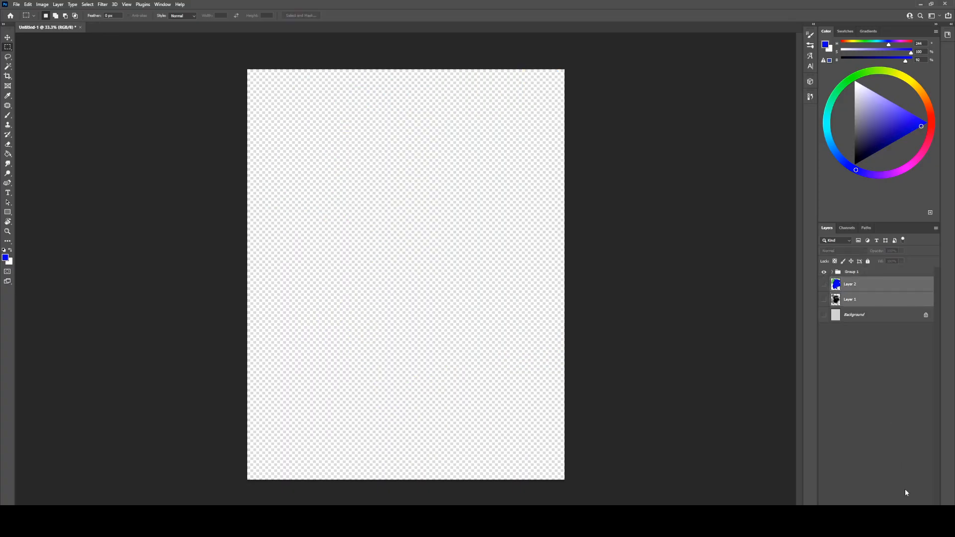
{"action": "key", "text": "ctrl+g"}
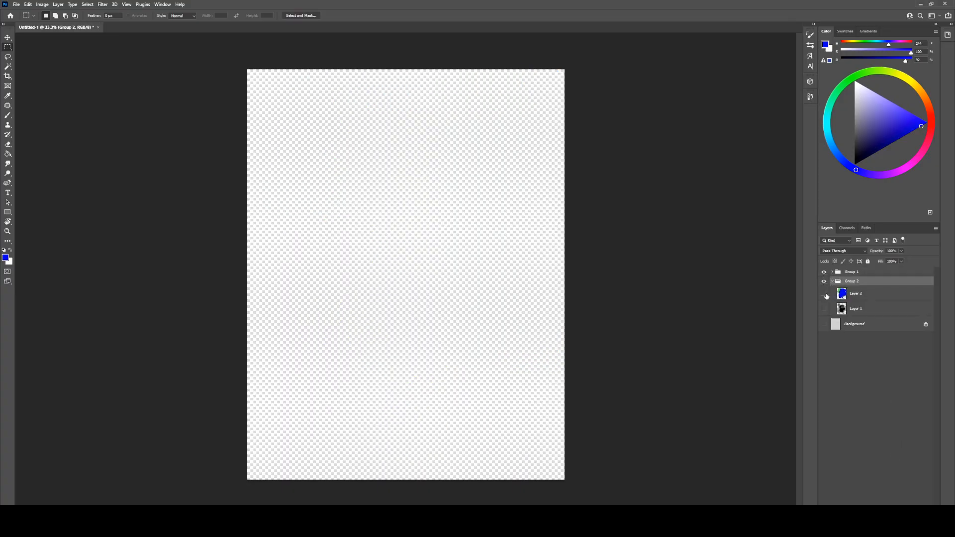
- Make Layer 2 and Layer 1 visible inside their group and toggle the whole group's visibility off and on
{"action": "left_click", "coordinate": [824, 294]}
{"action": "left_click", "coordinate": [825, 309]}
{"action": "left_click", "coordinate": [824, 282]}
{"action": "left_click", "coordinate": [823, 282]}
{"action": "left_click", "coordinate": [823, 282]}
{"action": "left_click", "coordinate": [823, 282]}
{"action": "left_click", "coordinate": [823, 282]}
{"action": "left_click", "coordinate": [823, 282]}
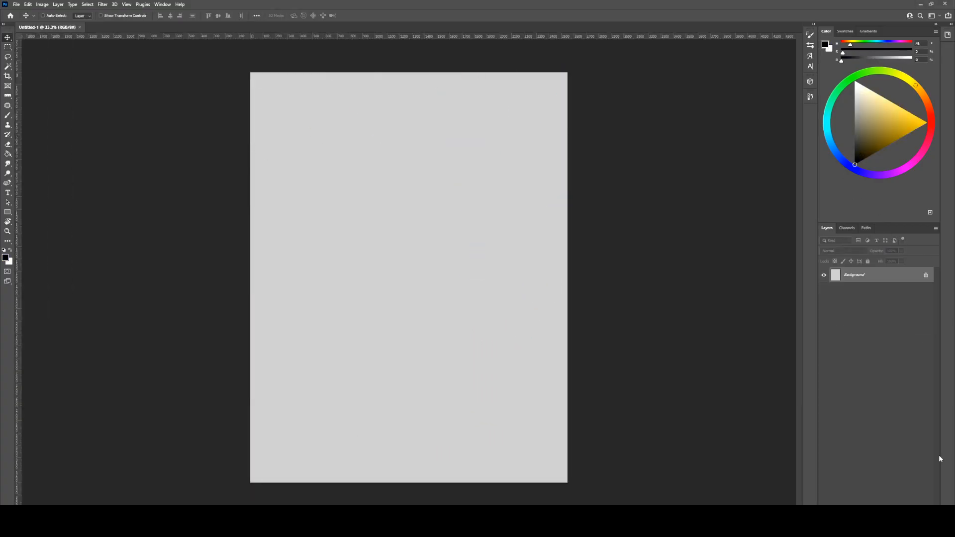
- Add a new layer above the gray background and draw a black scribble near the page's center with a much smaller brush
{"action": "key", "text": "ctrl+shift+alt+n"}
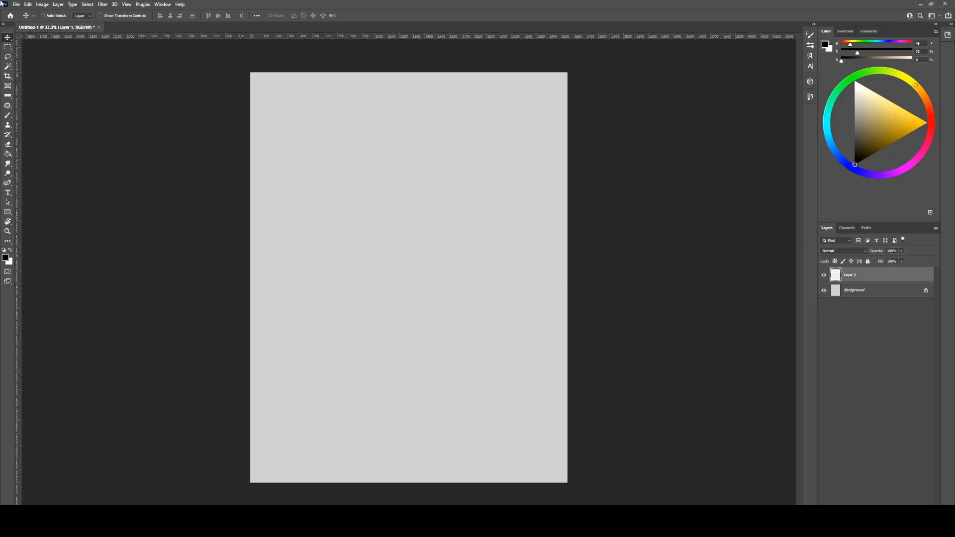
{"action": "key", "text": "b"}
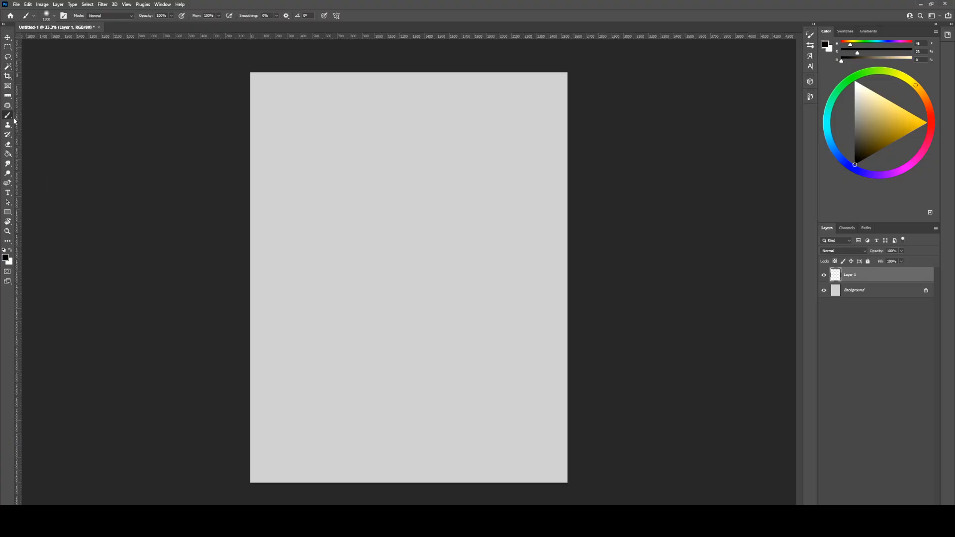
{"action": "key", "text": "bracketleft"}
{"action": "key", "text": "bracketleft"}
{"action": "key", "text": "bracketleft"}
{"action": "key", "text": "bracketleft"}
{"action": "key", "text": "bracketleft"}
{"action": "key", "text": "bracketleft"}
{"action": "key", "text": "bracketleft"}
{"action": "key", "text": "bracketleft"}
{"action": "key", "text": "bracketleft"}
{"action": "key", "text": "bracketleft"}
{"action": "key", "text": "bracketleft"}
{"action": "key", "text": "bracketleft"}
{"action": "mouse_move", "coordinate": [408, 220]}
{"action": "left_mouse_down"}
{"action": "mouse_move", "coordinate": [433, 288]}
{"action": "mouse_move", "coordinate": [459, 239]}
{"action": "mouse_move", "coordinate": [408, 250]}
{"action": "mouse_move", "coordinate": [412, 233]}
{"action": "mouse_move", "coordinate": [435, 231]}
{"action": "left_mouse_up"}
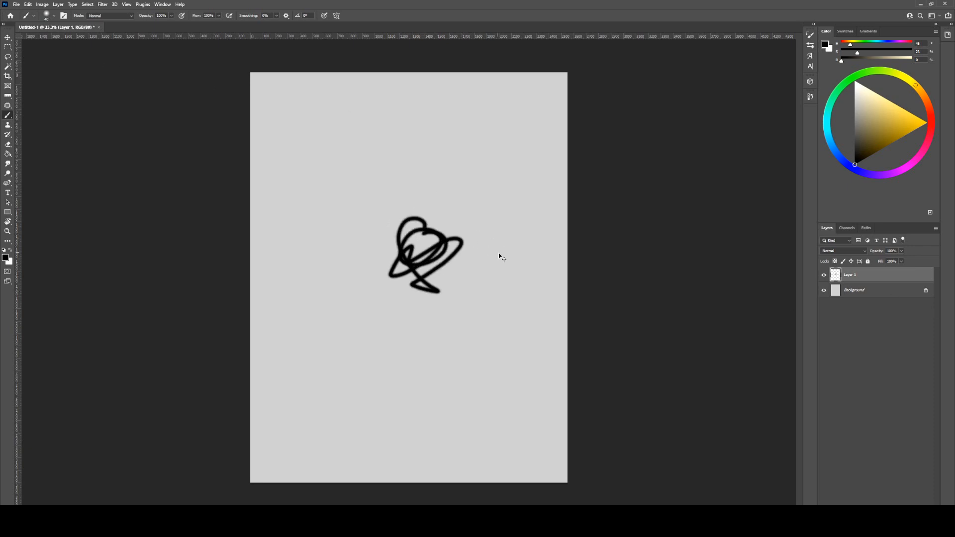
- Start a Free Transform on the scribble, move it slightly down and right, and try flipping it horizontally
{"action": "key", "text": "ctrl+t"}
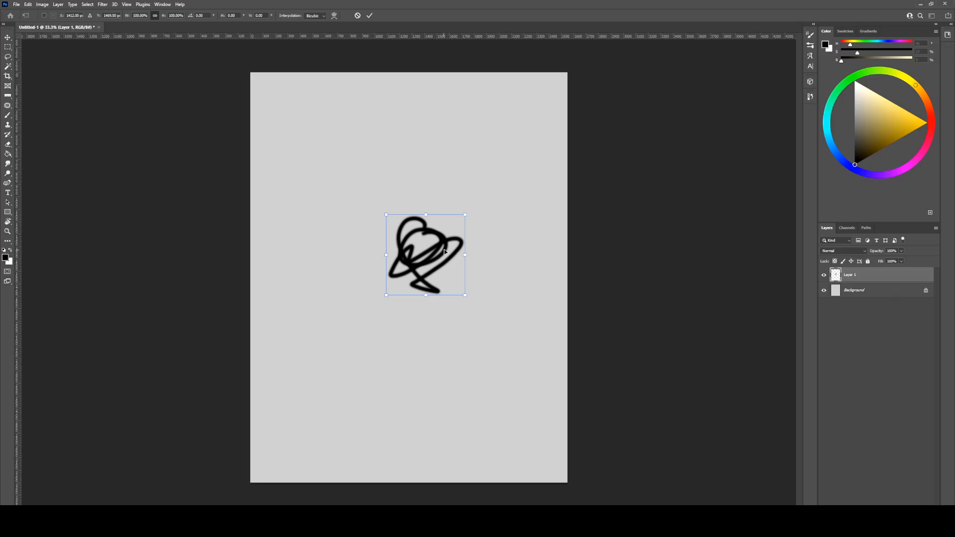
{"action": "mouse_move", "coordinate": [412, 245]}
{"action": "left_mouse_down"}
{"action": "mouse_move", "coordinate": [474, 229]}
{"action": "mouse_move", "coordinate": [419, 252]}
{"action": "left_mouse_up"}
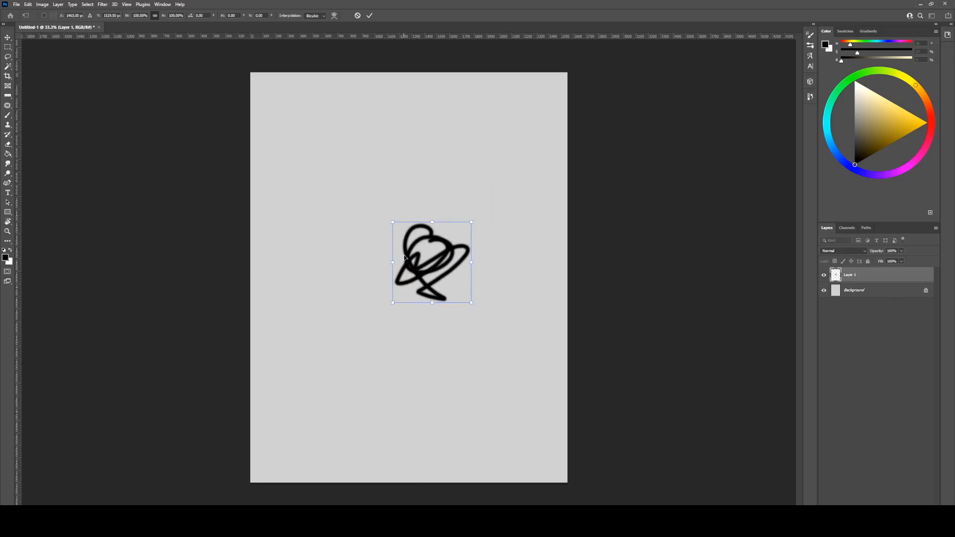
{"action": "right_click", "coordinate": [449, 261]}
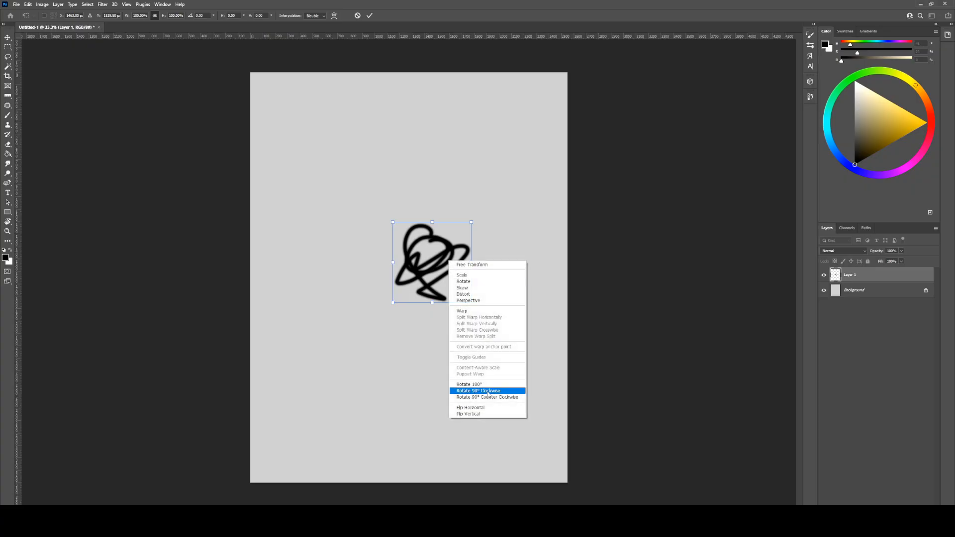
{"action": "left_click", "coordinate": [470, 408]}
{"action": "key", "text": "ctrl+z"}
{"action": "right_click", "coordinate": [443, 260]}
{"action": "left_click", "coordinate": [469, 406]}
{"action": "key", "text": "ctrl+z"}
{"action": "right_click", "coordinate": [437, 241]}
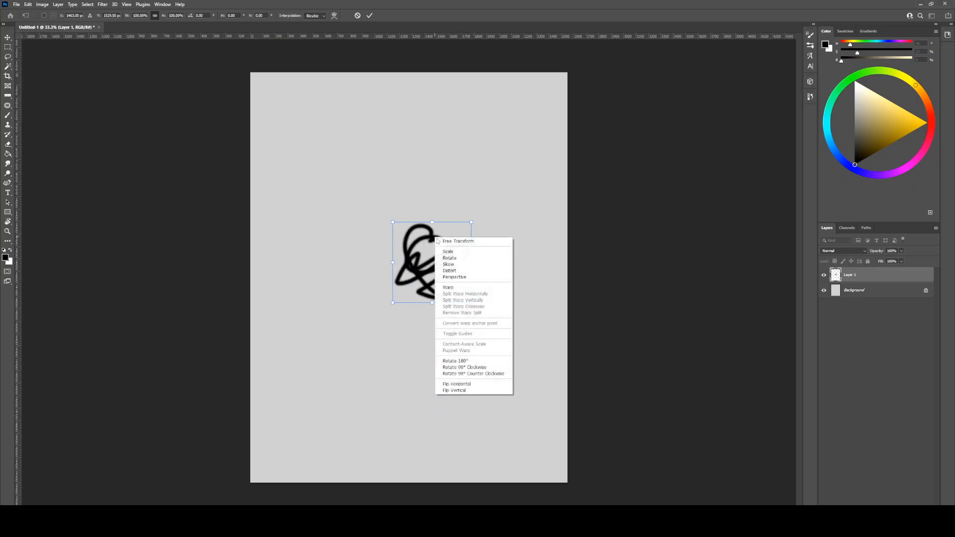
{"action": "left_click", "coordinate": [436, 238]}
- Try scaling the scribble up to about 131% and rotating it about 4.7° clockwise
{"action": "mouse_move", "coordinate": [472, 262]}
{"action": "left_mouse_down"}
{"action": "mouse_move", "coordinate": [465, 236]}
{"action": "mouse_move", "coordinate": [453, 257]}
{"action": "mouse_move", "coordinate": [517, 266]}
{"action": "mouse_move", "coordinate": [479, 266]}
{"action": "mouse_move", "coordinate": [424, 236]}
{"action": "mouse_move", "coordinate": [542, 258]}
{"action": "mouse_move", "coordinate": [314, 262]}
{"action": "mouse_move", "coordinate": [565, 240]}
{"action": "mouse_move", "coordinate": [457, 266]}
{"action": "mouse_move", "coordinate": [475, 223]}
{"action": "mouse_move", "coordinate": [513, 201]}
{"action": "left_mouse_up"}
{"action": "left_click_drag", "start_coordinate": [514, 228], "coordinate": [497, 198]}
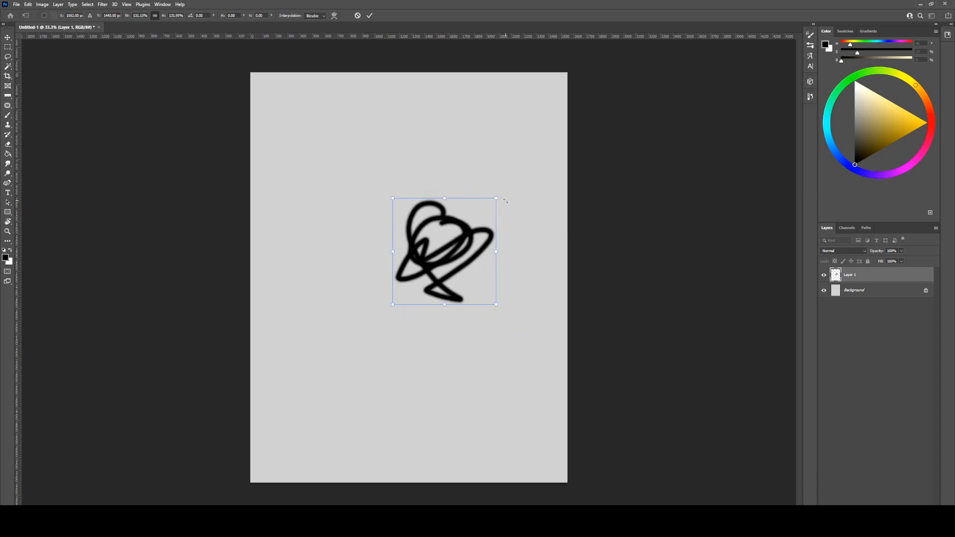
{"action": "left_click_drag", "start_coordinate": [507, 189], "coordinate": [503, 208]}
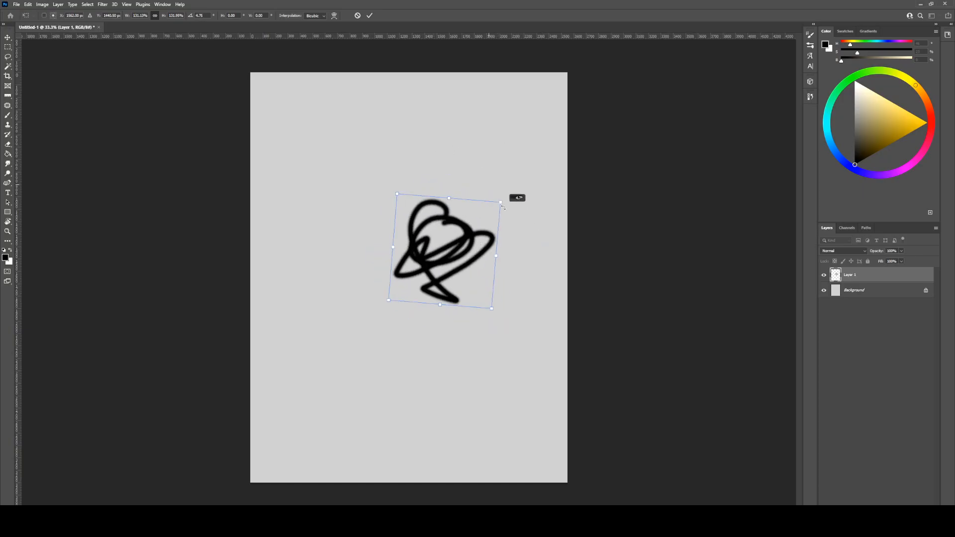
- Try warping the middle of the scribble toward its upper left, and cancel the whole transform
{"action": "left_click", "coordinate": [334, 15]}
{"action": "mouse_move", "coordinate": [469, 254]}
{"action": "left_mouse_down"}
{"action": "mouse_move", "coordinate": [435, 232]}
{"action": "mouse_move", "coordinate": [466, 249]}
{"action": "mouse_move", "coordinate": [447, 222]}
{"action": "mouse_move", "coordinate": [412, 242]}
{"action": "mouse_move", "coordinate": [368, 204]}
{"action": "left_mouse_up"}
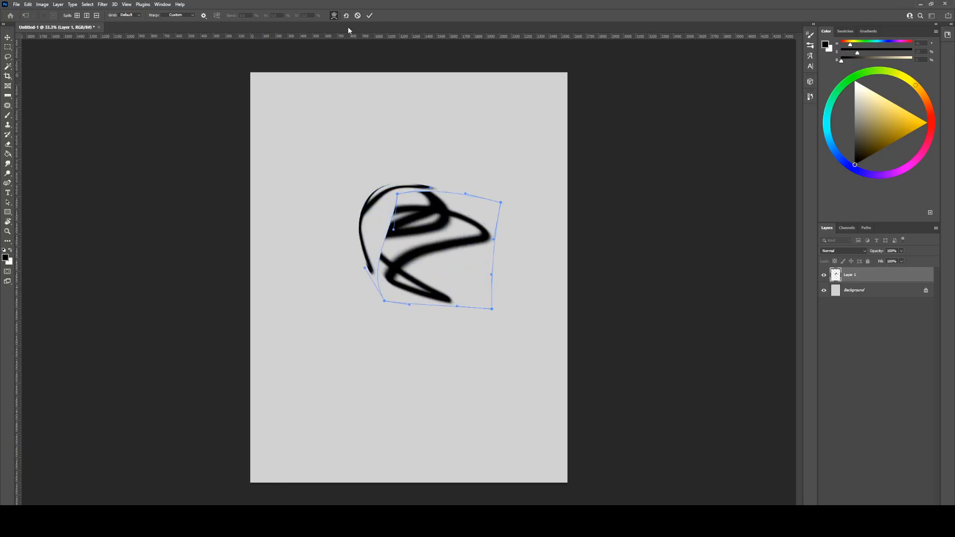
{"action": "left_click", "coordinate": [357, 18]}
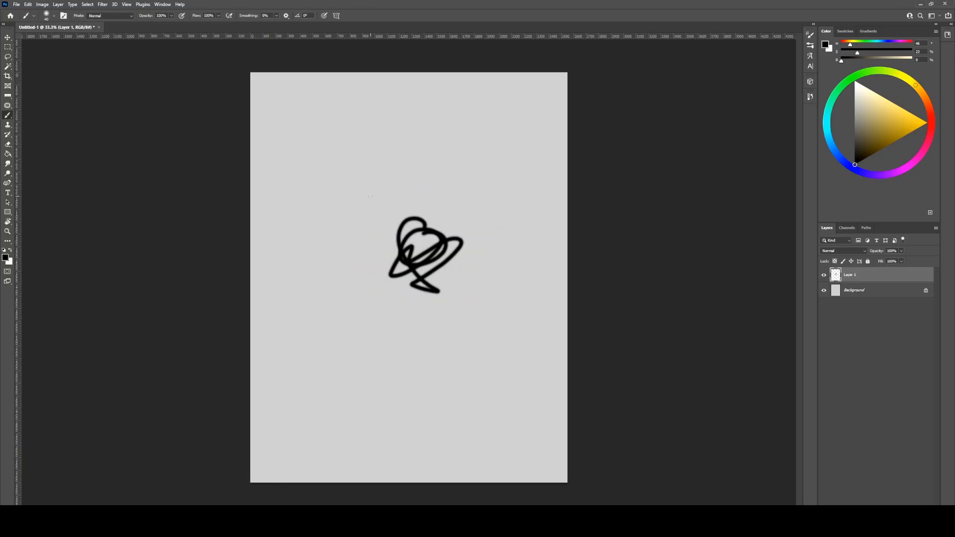